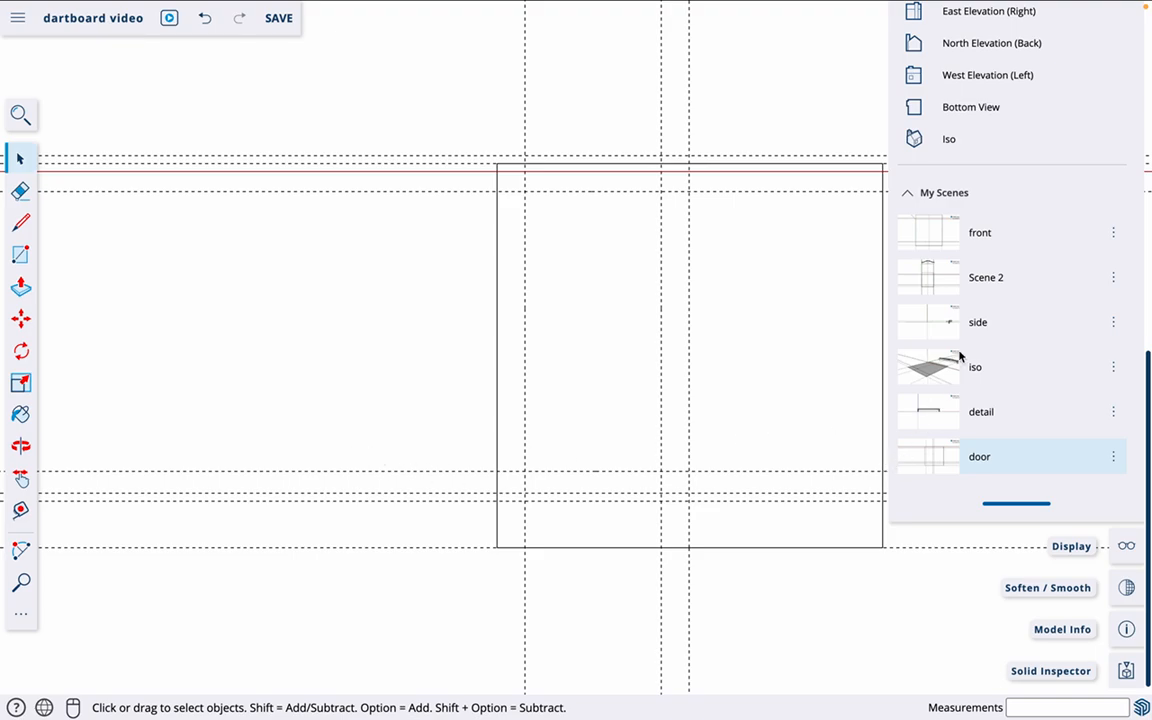
scroll(995, 200, up, 6)
scroll(968, 524, down, 6)
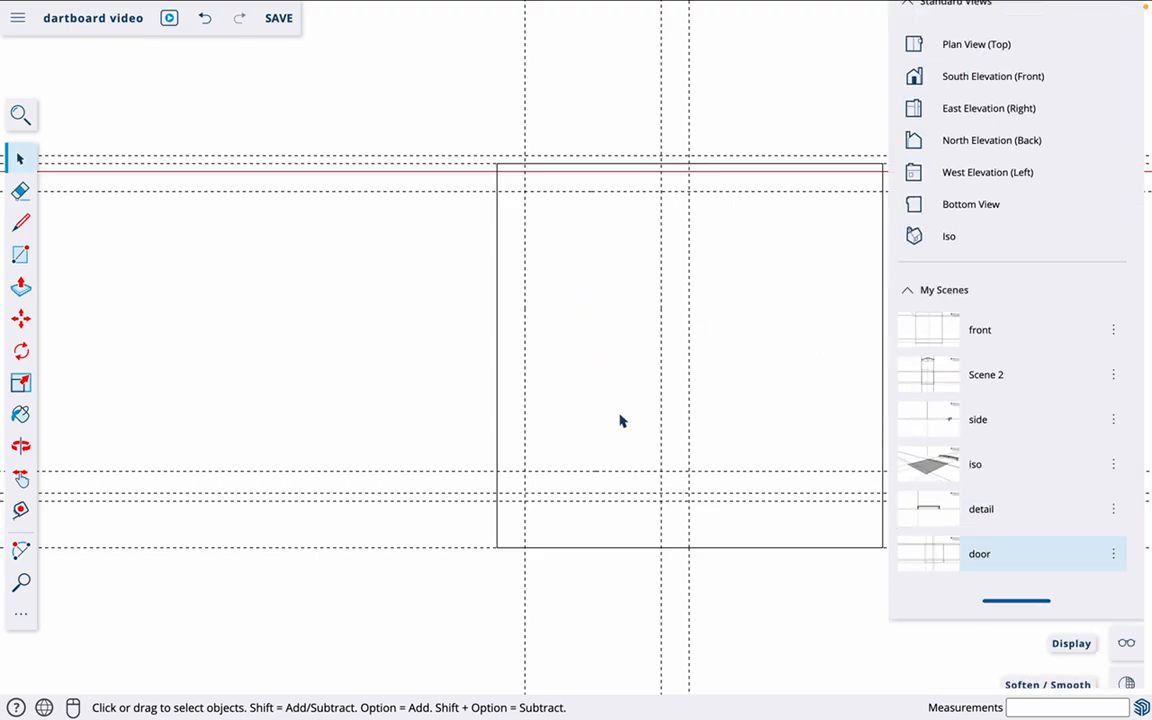
scroll(1075, 121, up, 8)
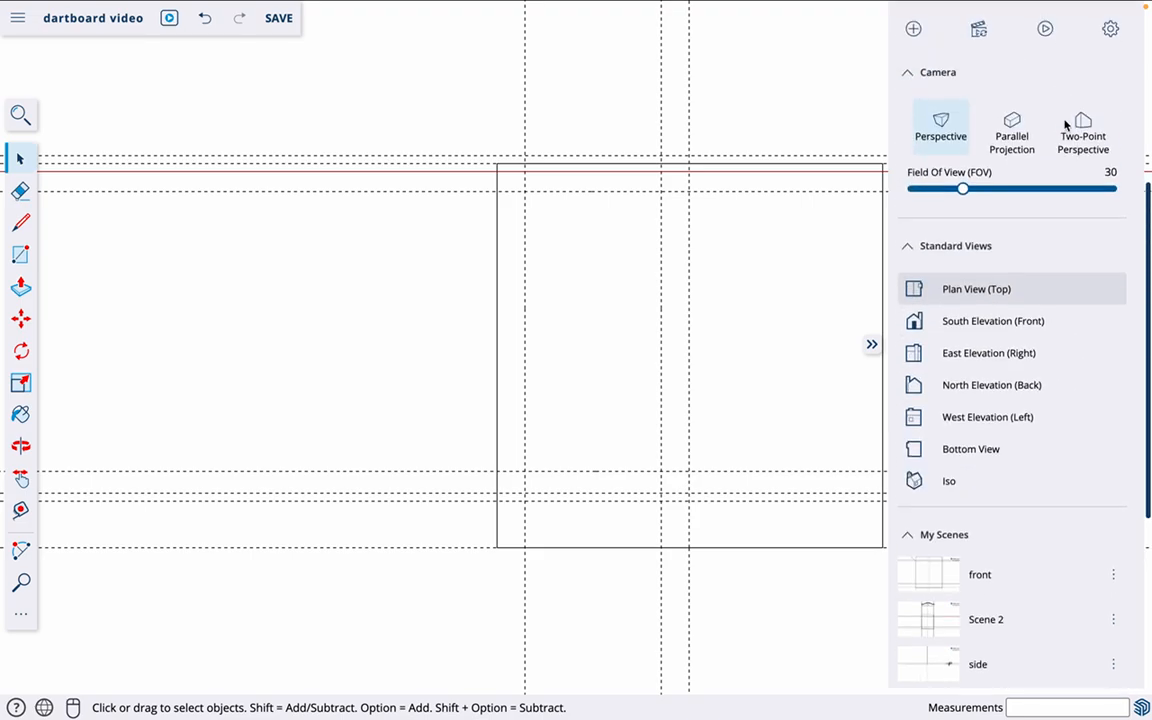
click(1000, 352)
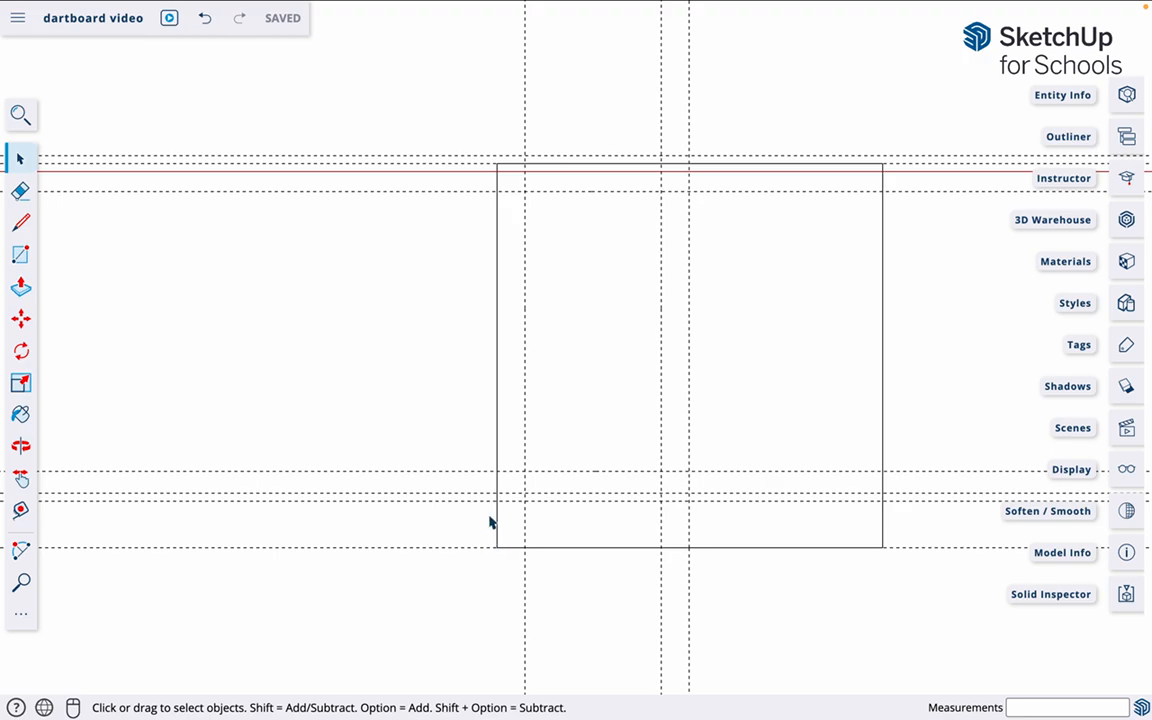
- Draw a 42 mm by 578 mm rectangle along the door outline's left edge, from its lower-left corner to the first vertical guide
scroll(514, 563, up, 3)
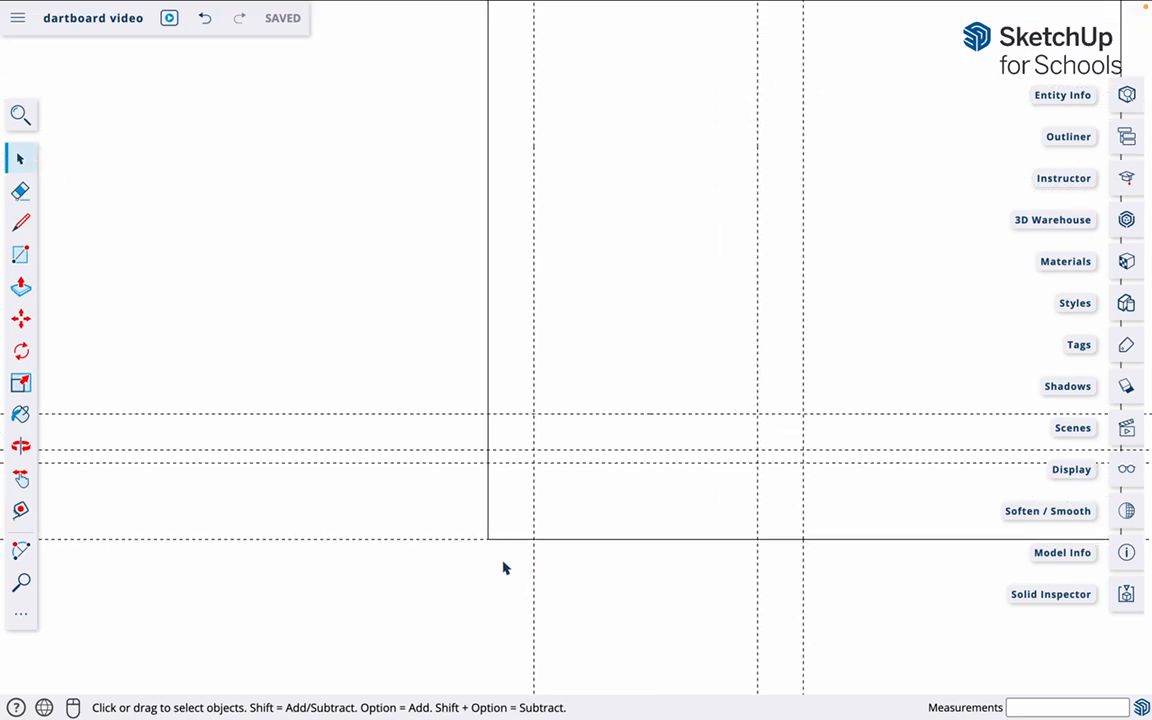
key(r)
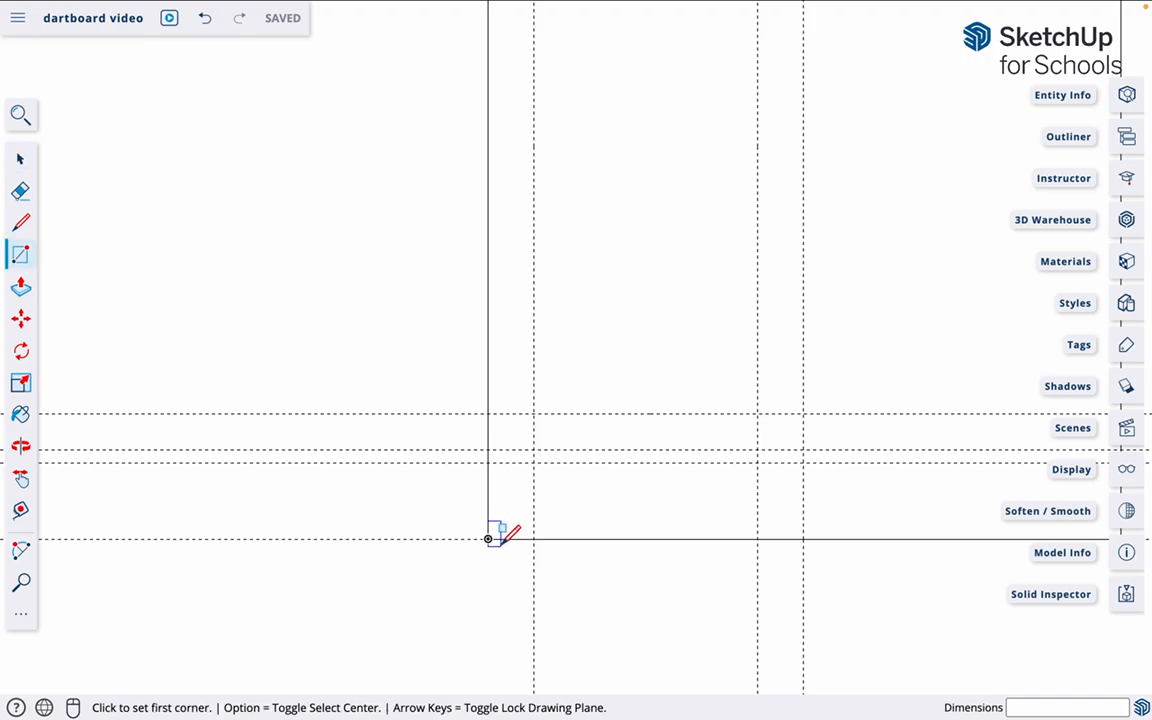
click(488, 538)
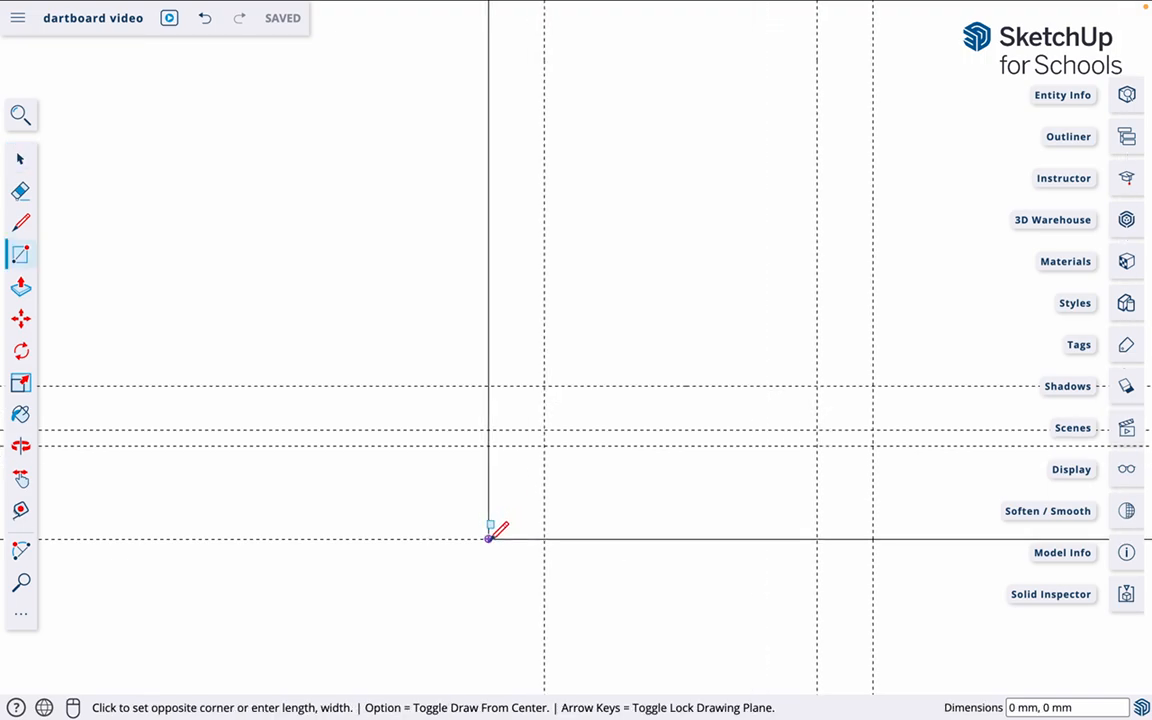
scroll(488, 536, down, 5)
click(505, 300)
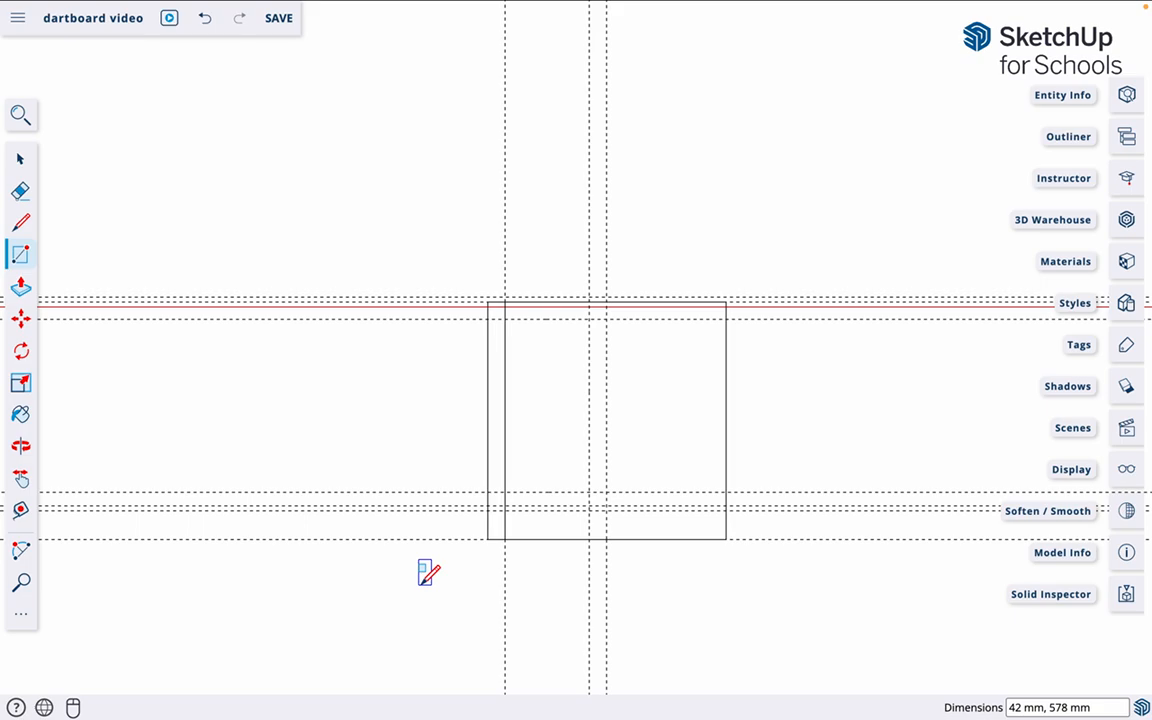
key(space)
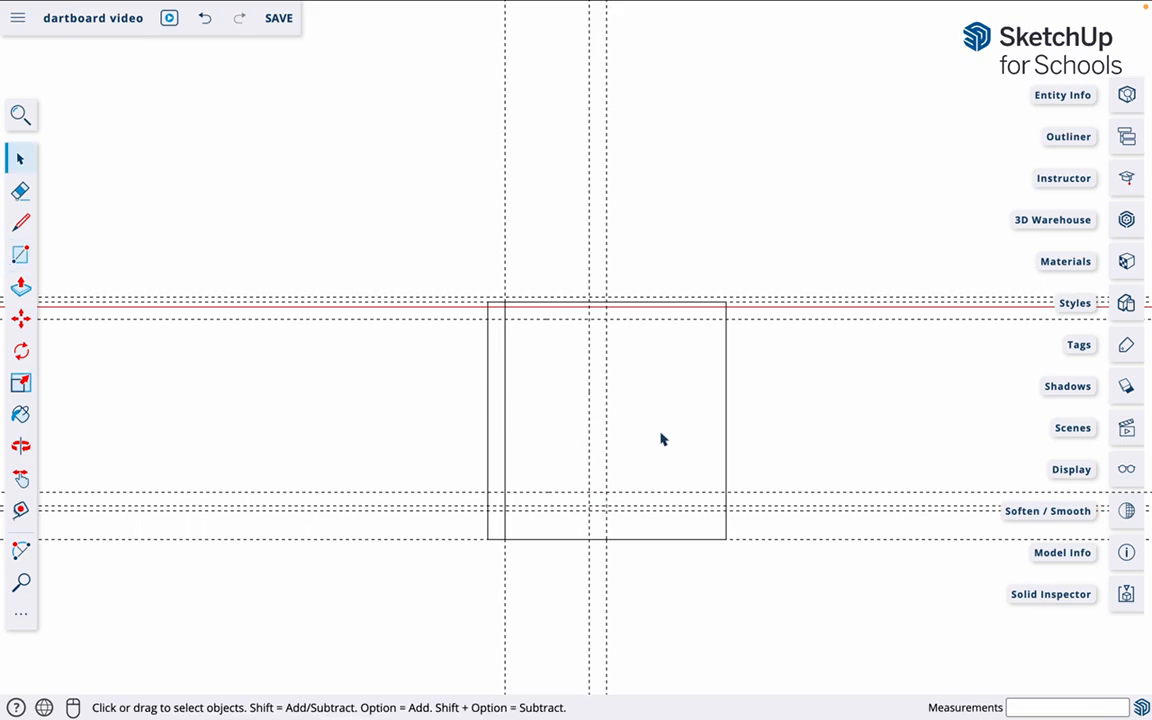
- Push/Pull the narrow strip on the door's left side up by 18 mm
key(o)
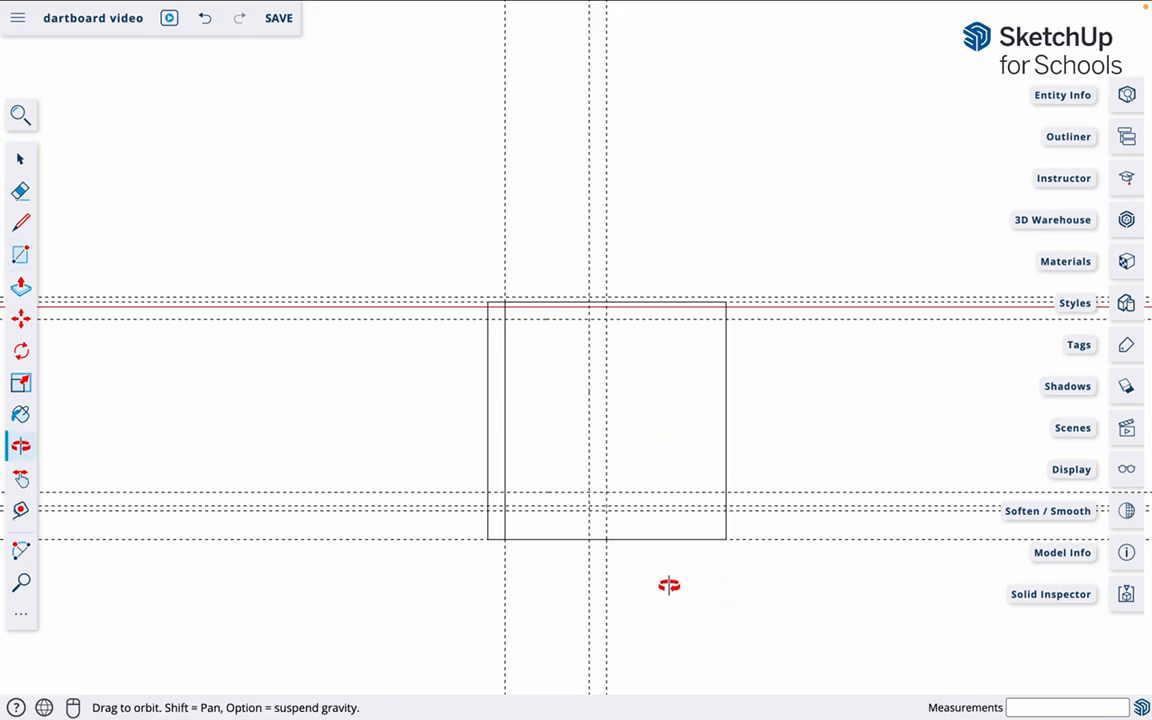
mouse_move(669, 585)
mouse_down()
mouse_move(612, 522)
mouse_move(607, 182)
mouse_up()
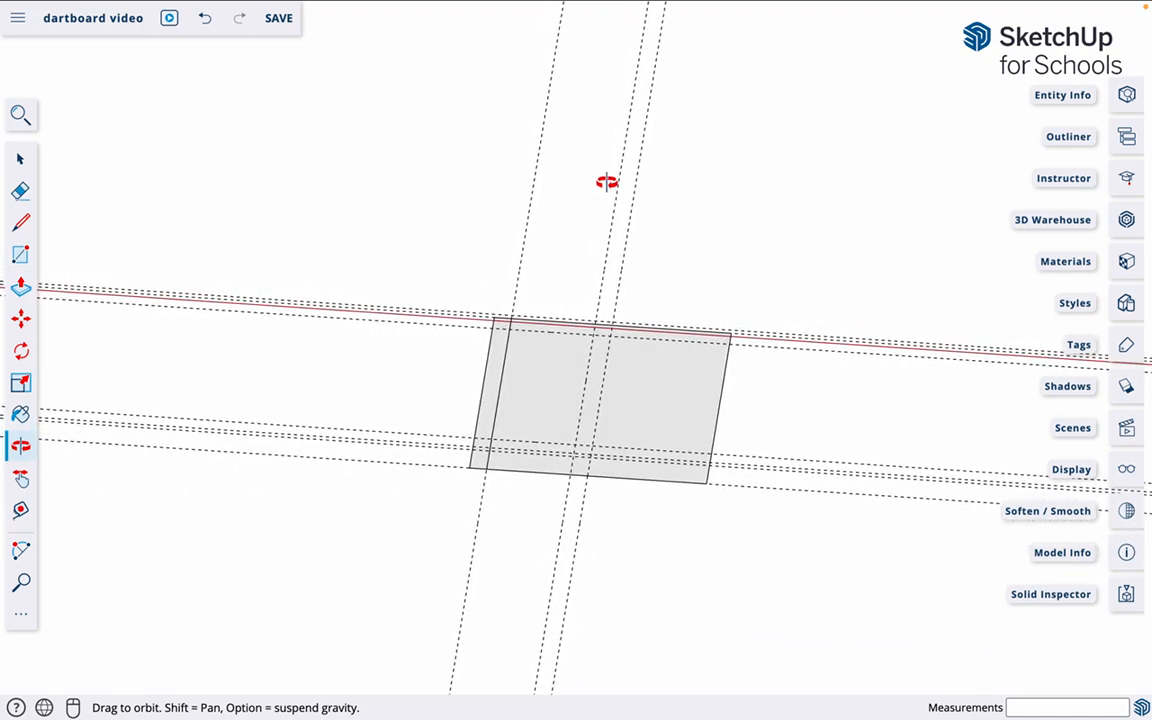
key(space)
key(p)
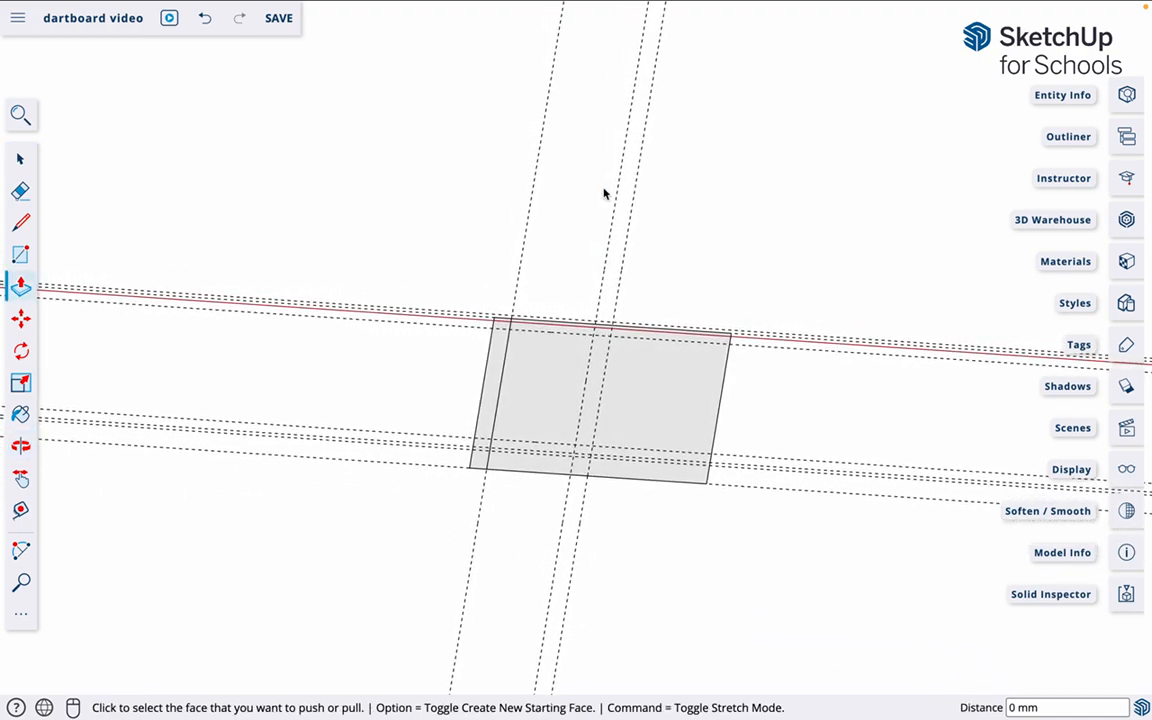
click(485, 428)
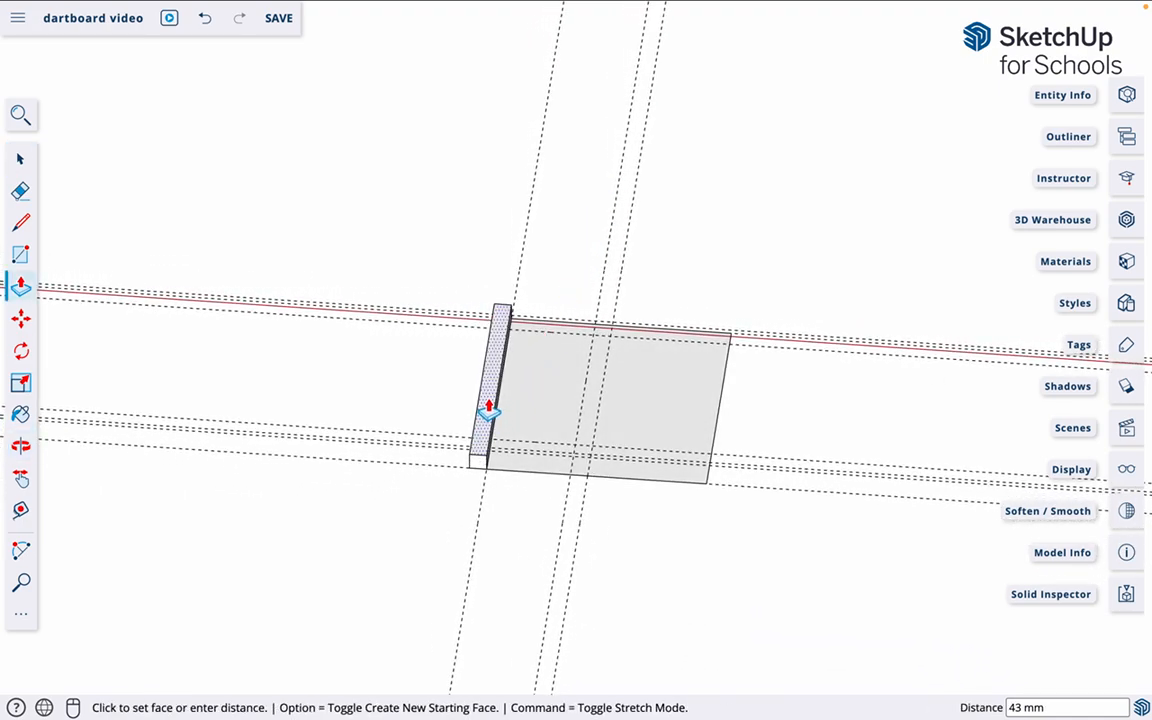
text(18)
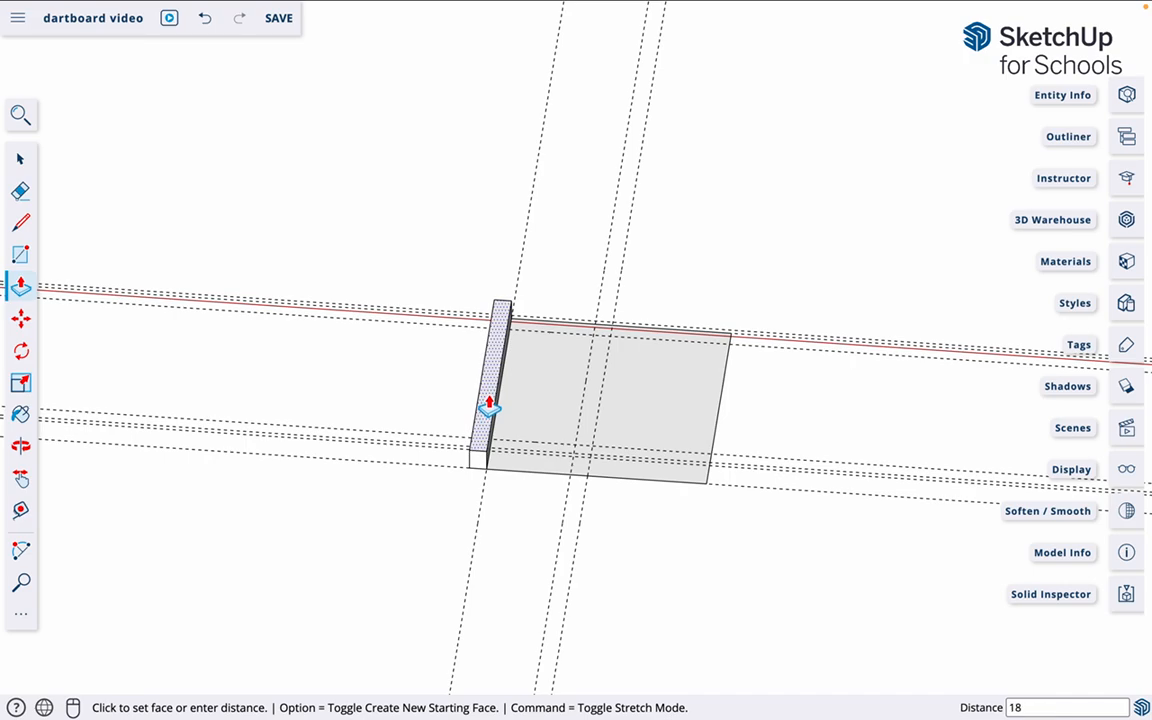
key(Return)
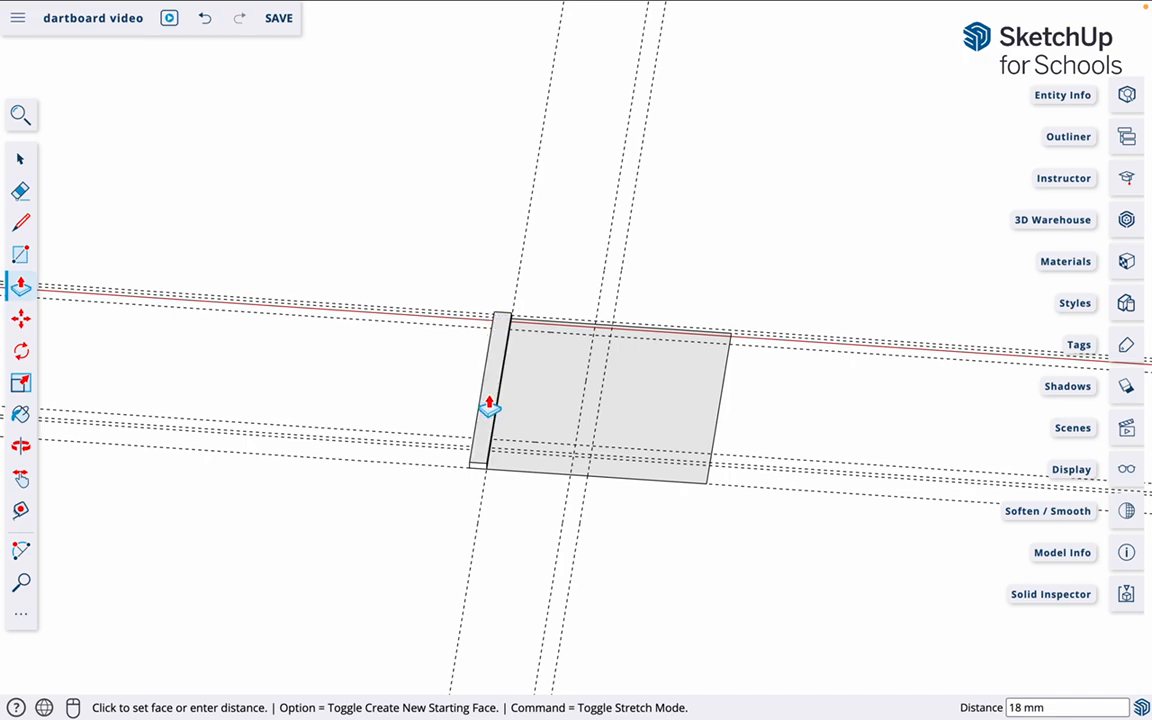
key(space)
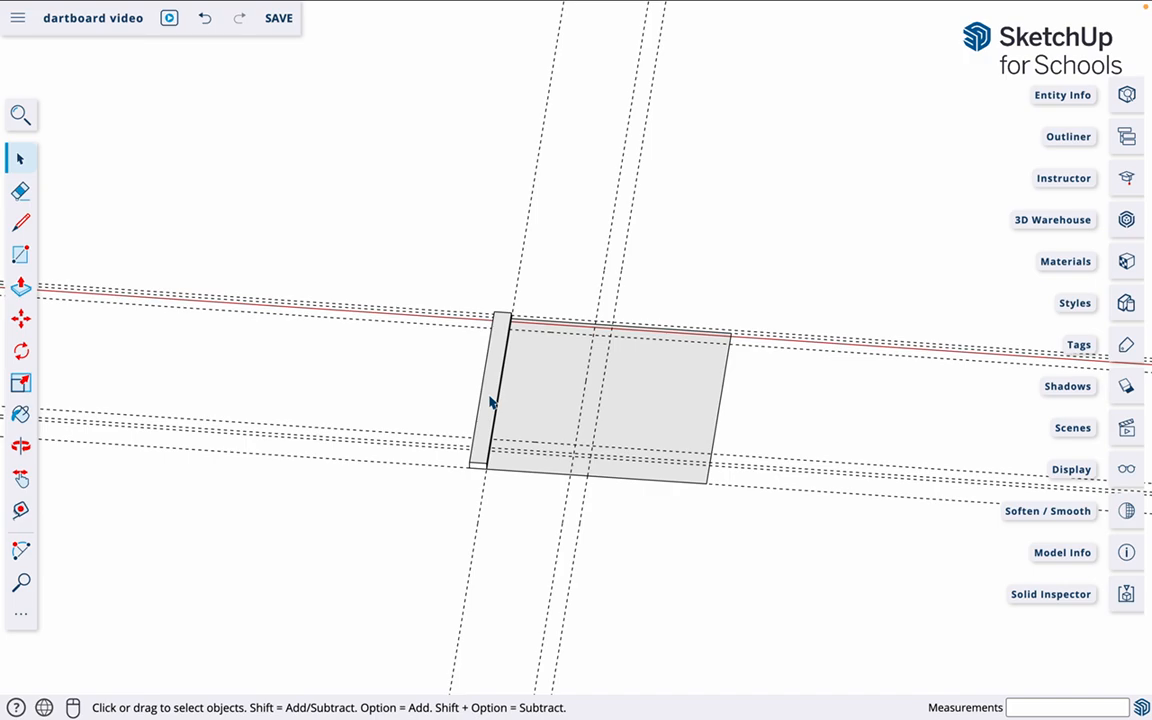
- Turn the extruded strip into a component with the definition name Component door style
click(491, 402)
right_click(491, 402)
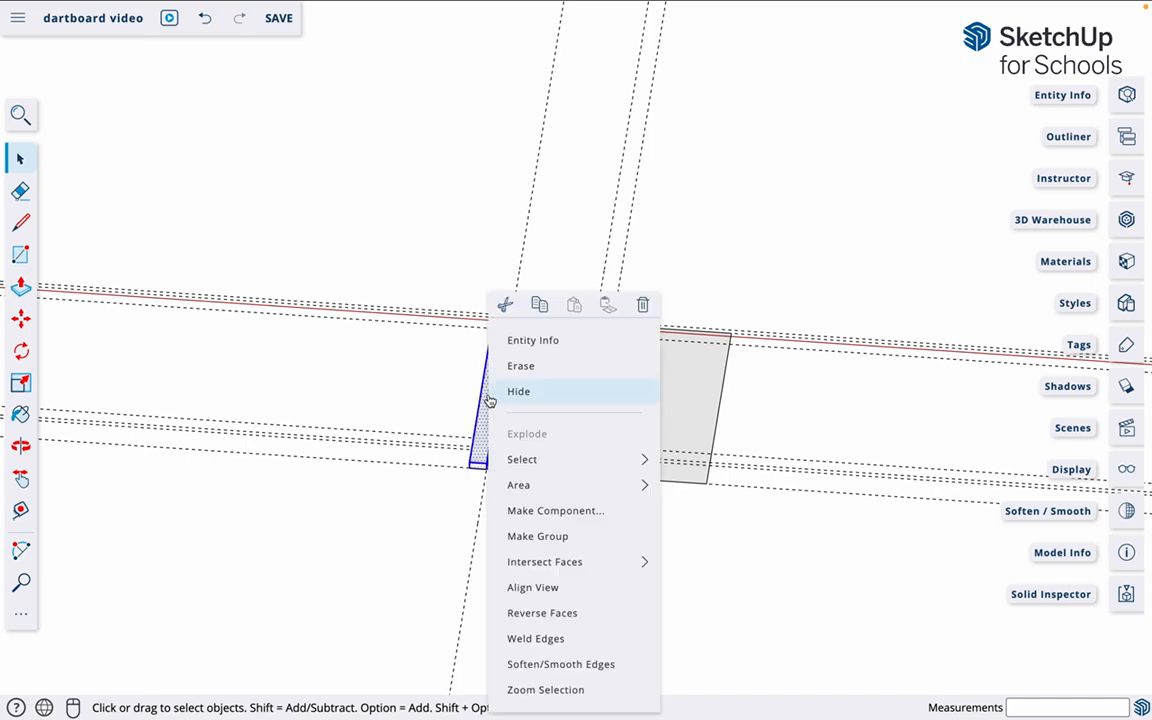
click(552, 511)
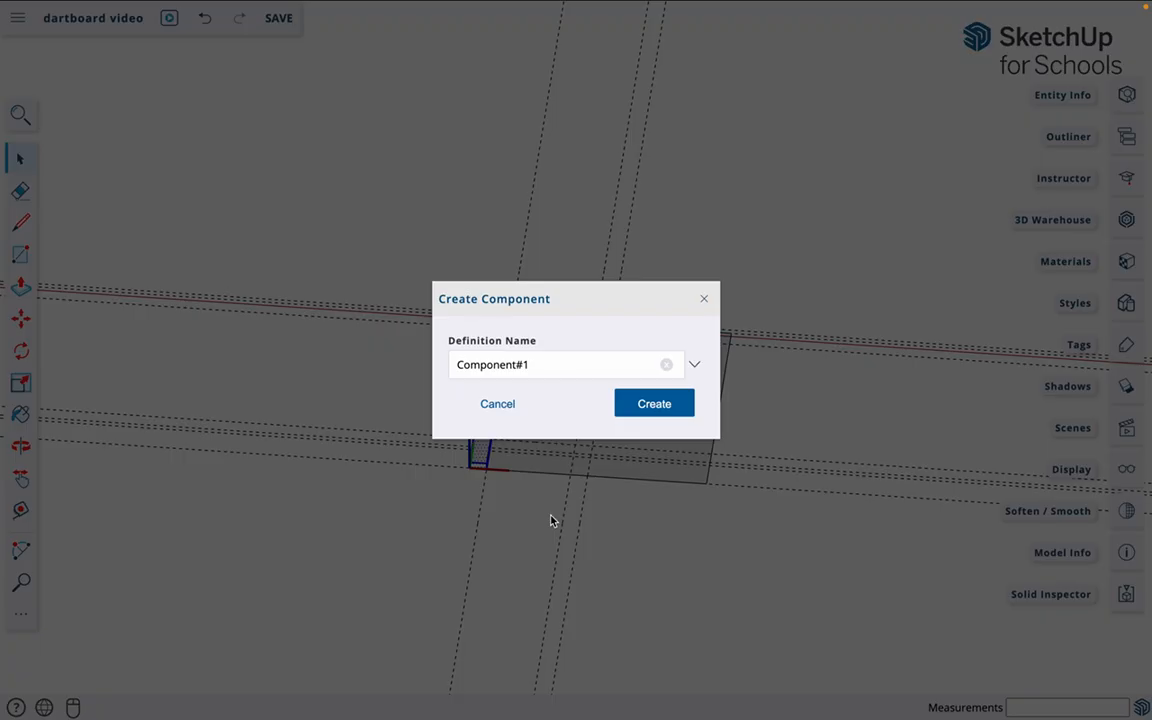
double_click(557, 370)
click(552, 369)
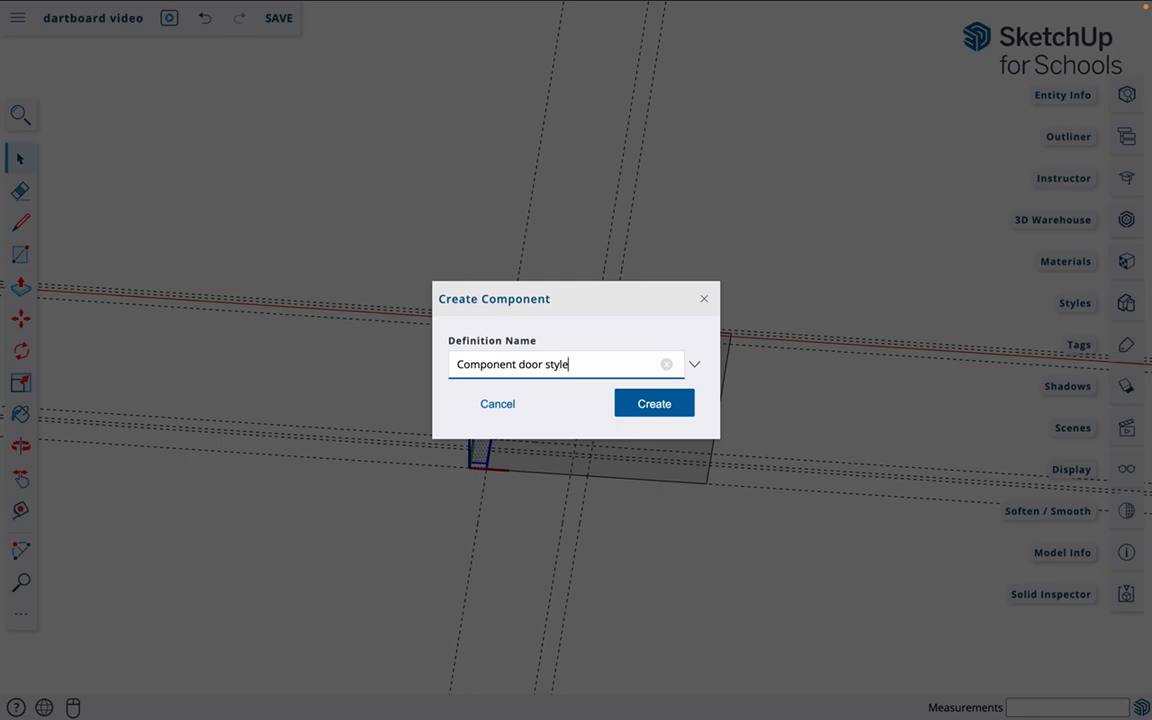
click(647, 405)
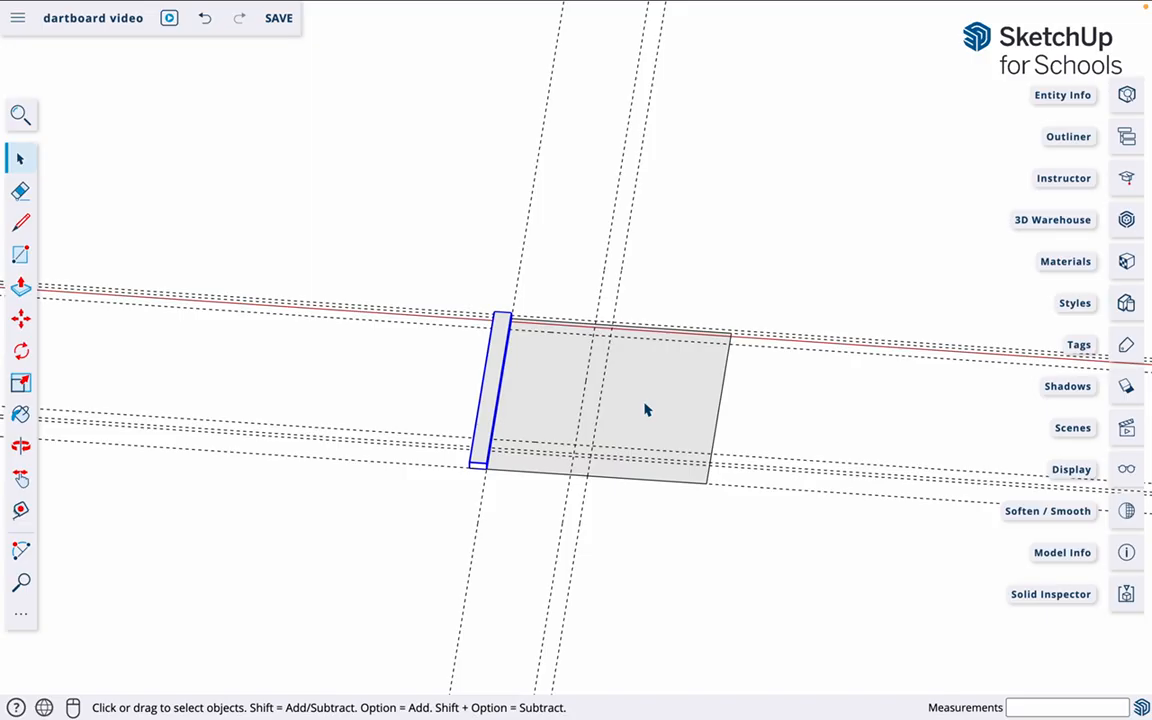
click(476, 494)
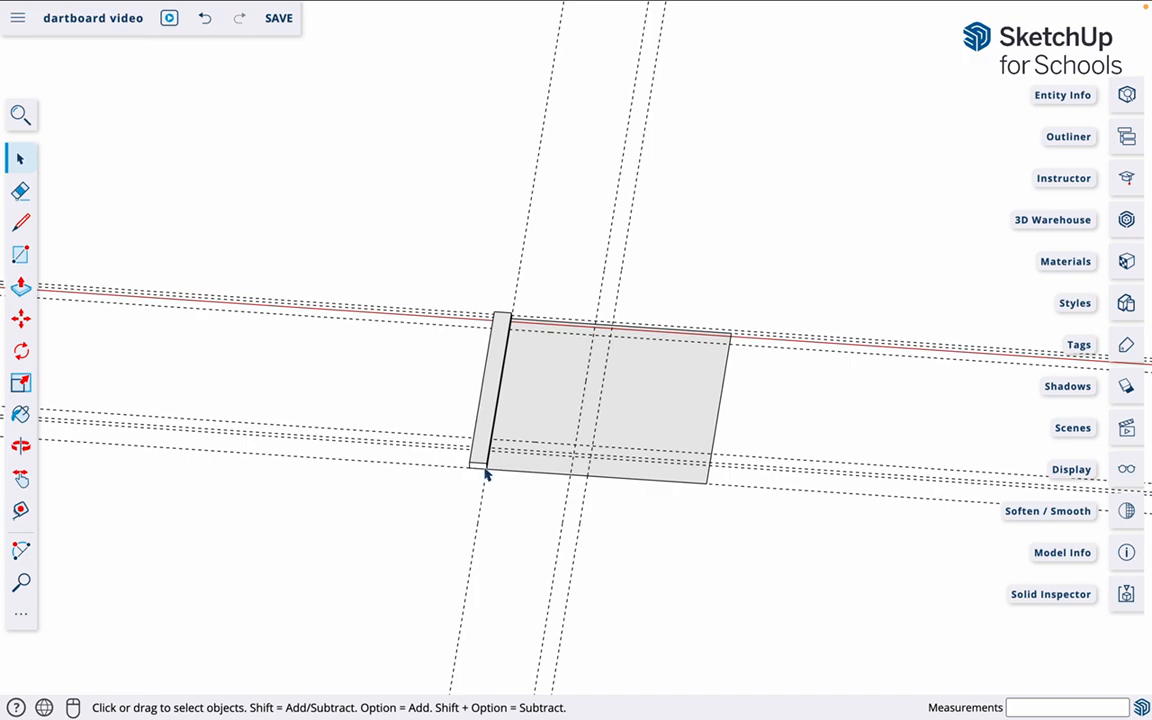
- Open the strip component for editing and place a guide on its front end face 4 mm above the bottom edge
scroll(486, 475, up, 6)
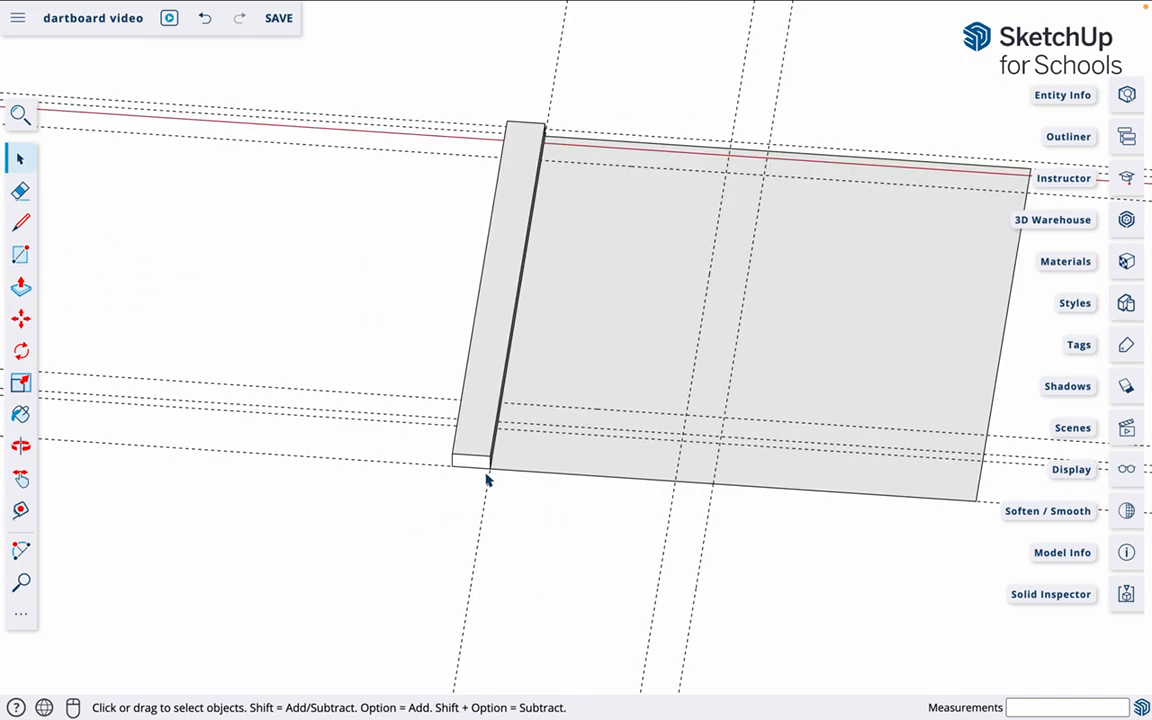
scroll(487, 480, up, 3)
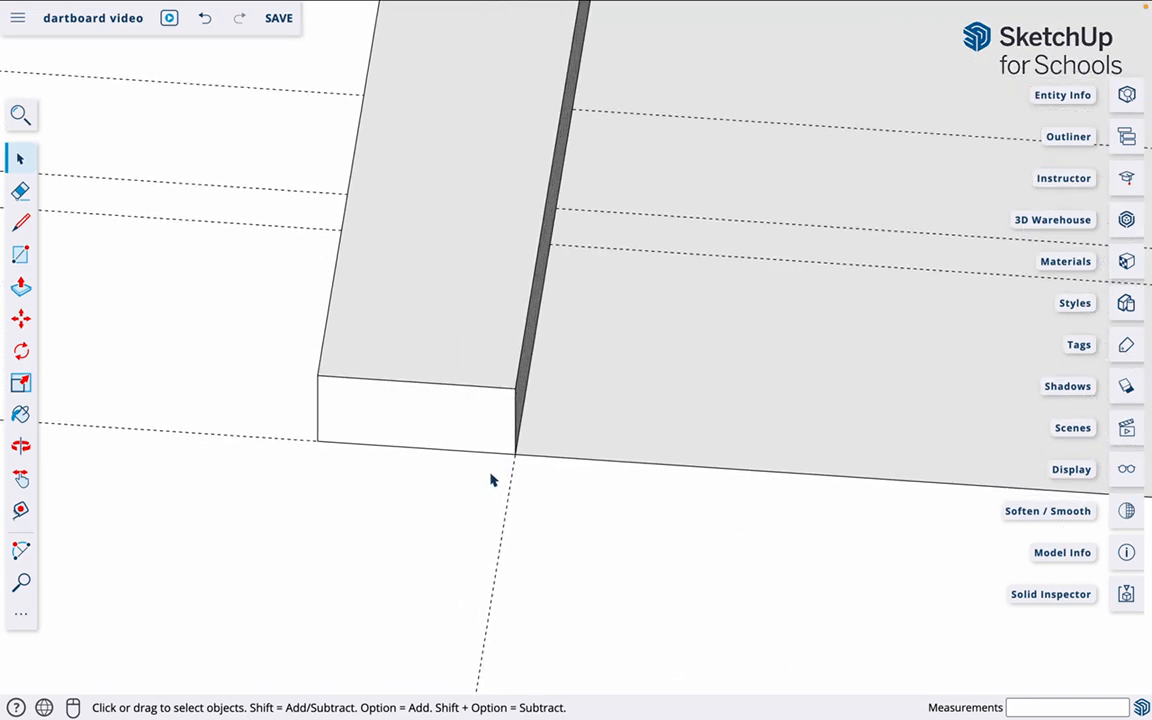
click(445, 407)
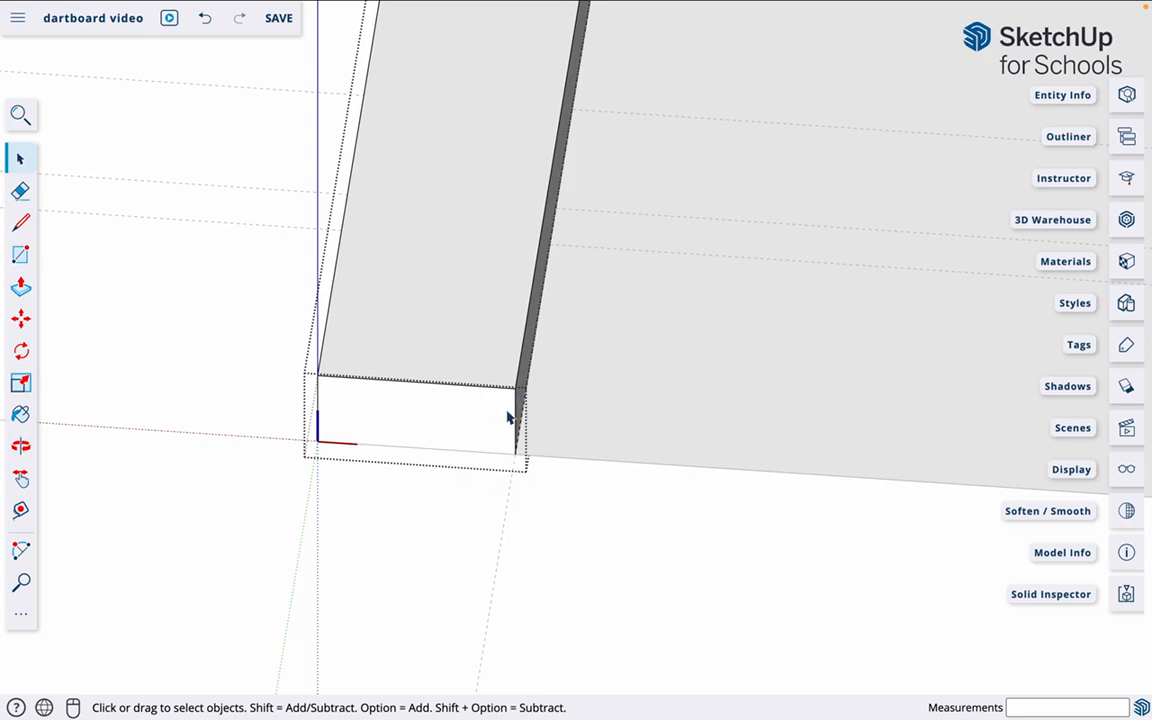
scroll(492, 418, up, 1)
scroll(492, 418, up, 1)
scroll(492, 418, up, 1)
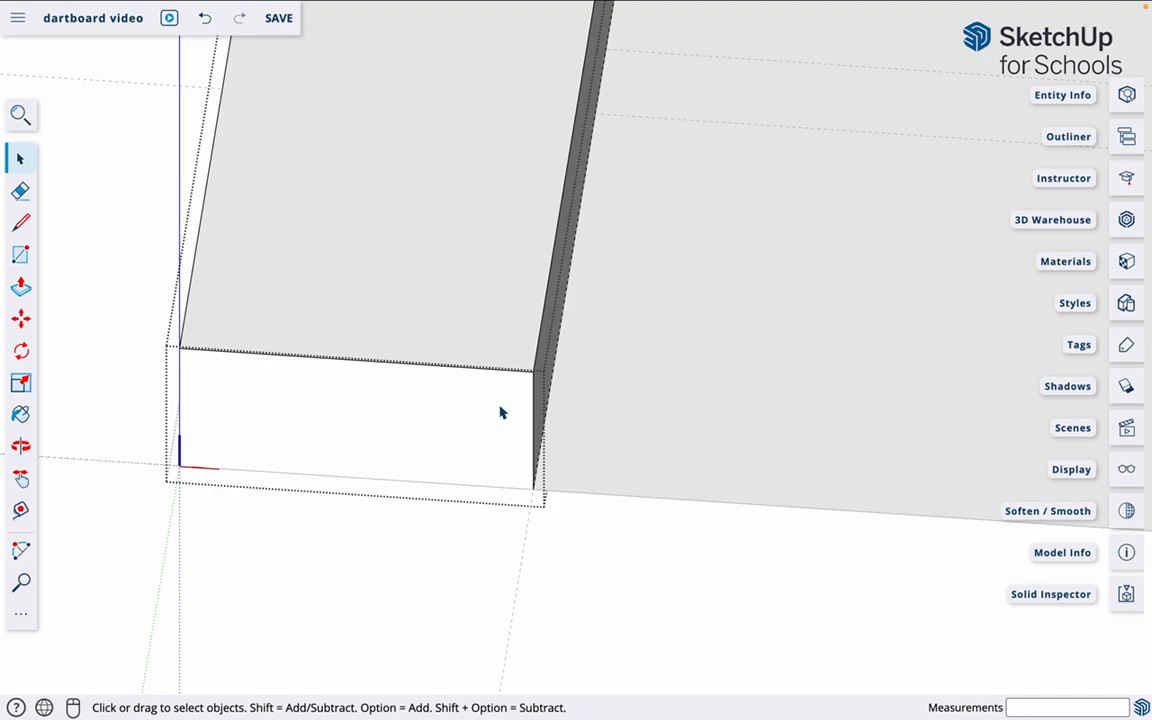
key(t)
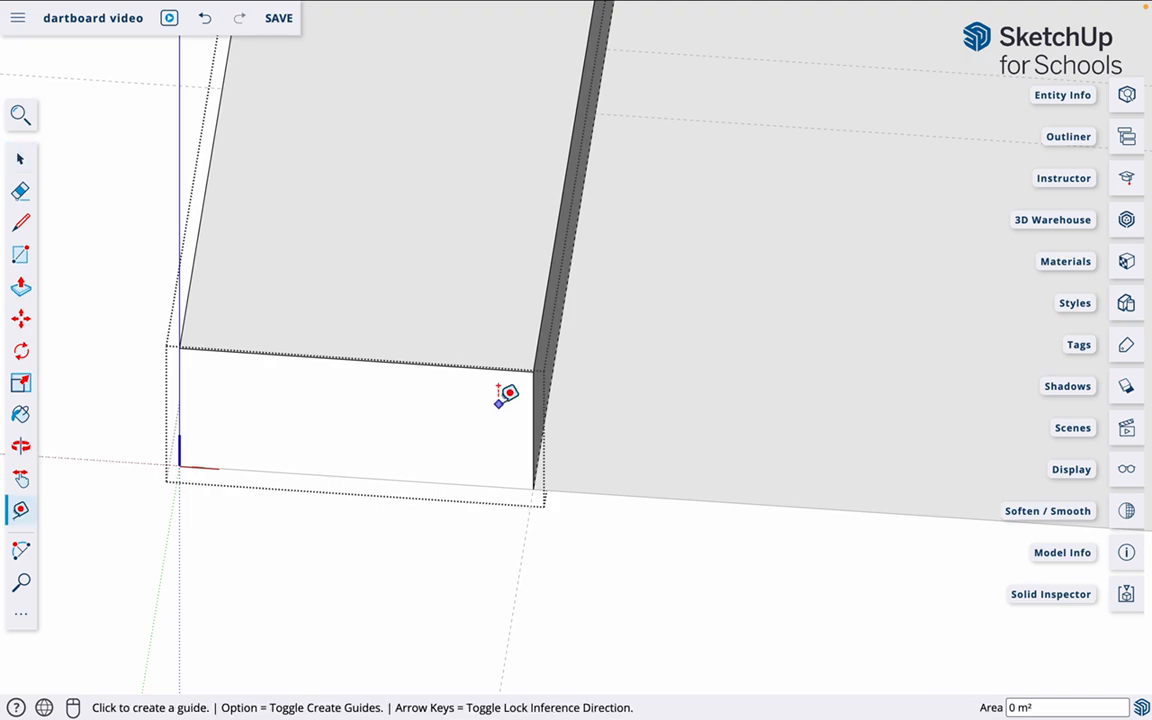
click(453, 482)
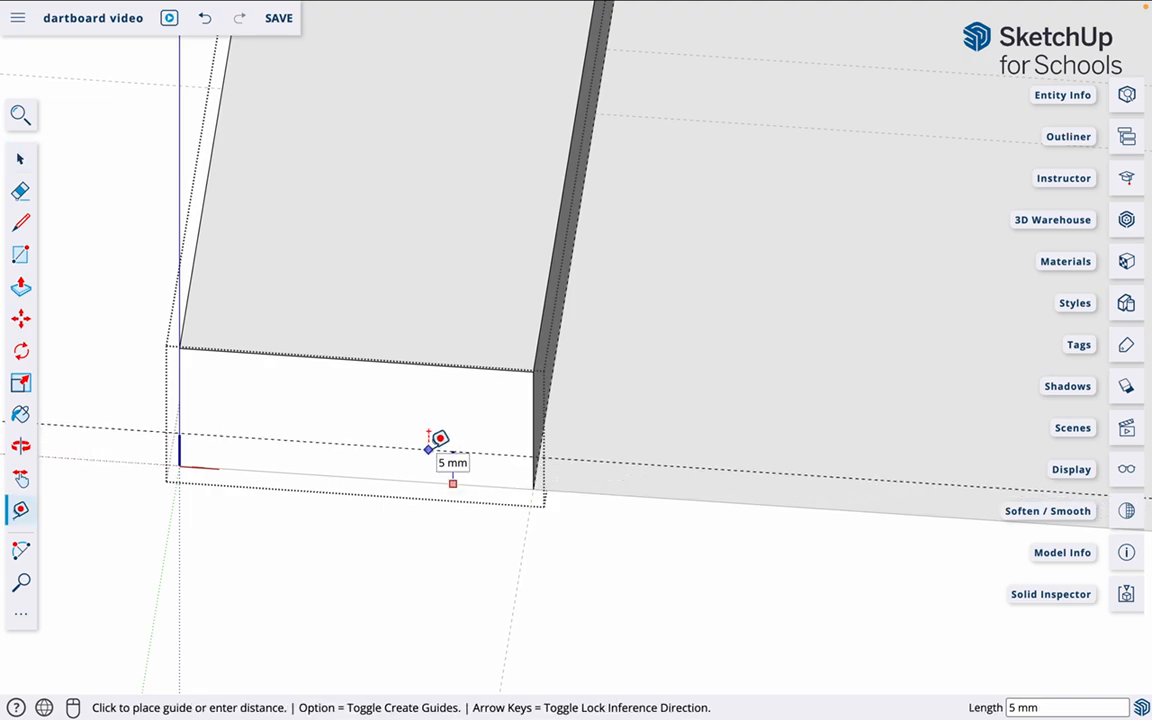
text(4)
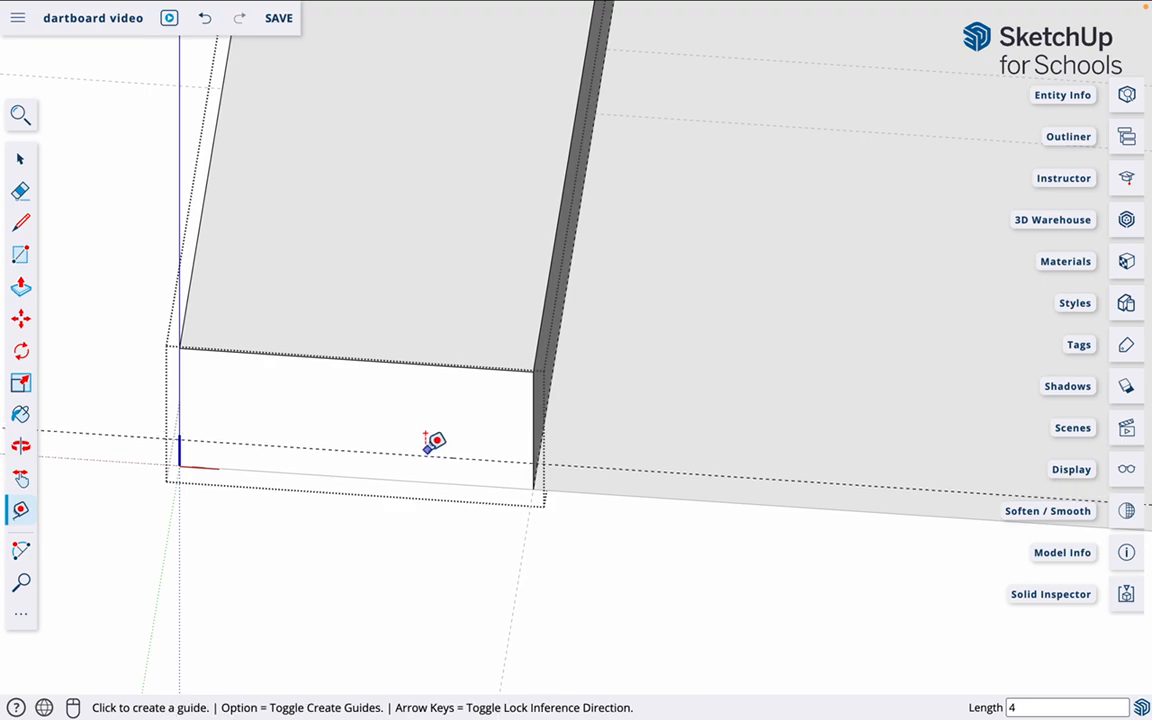
- Add two more horizontal guides on the end face, one 4 mm above the first guide and another 2 mm above that
click(424, 455)
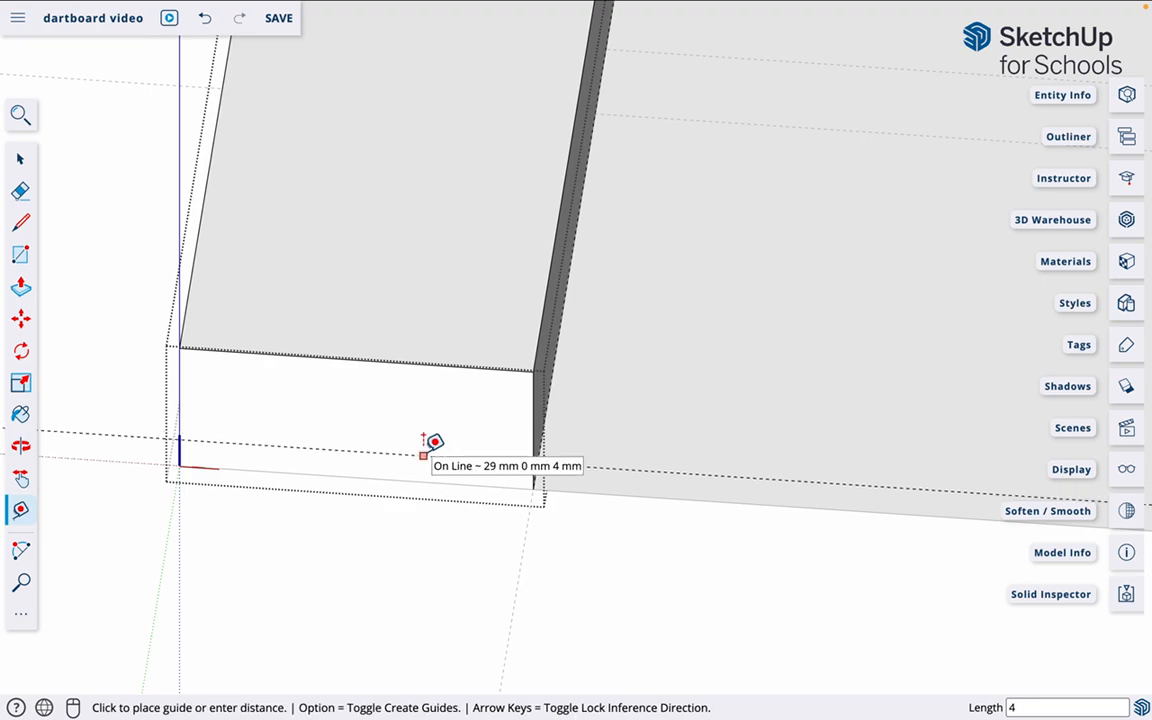
click(485, 420)
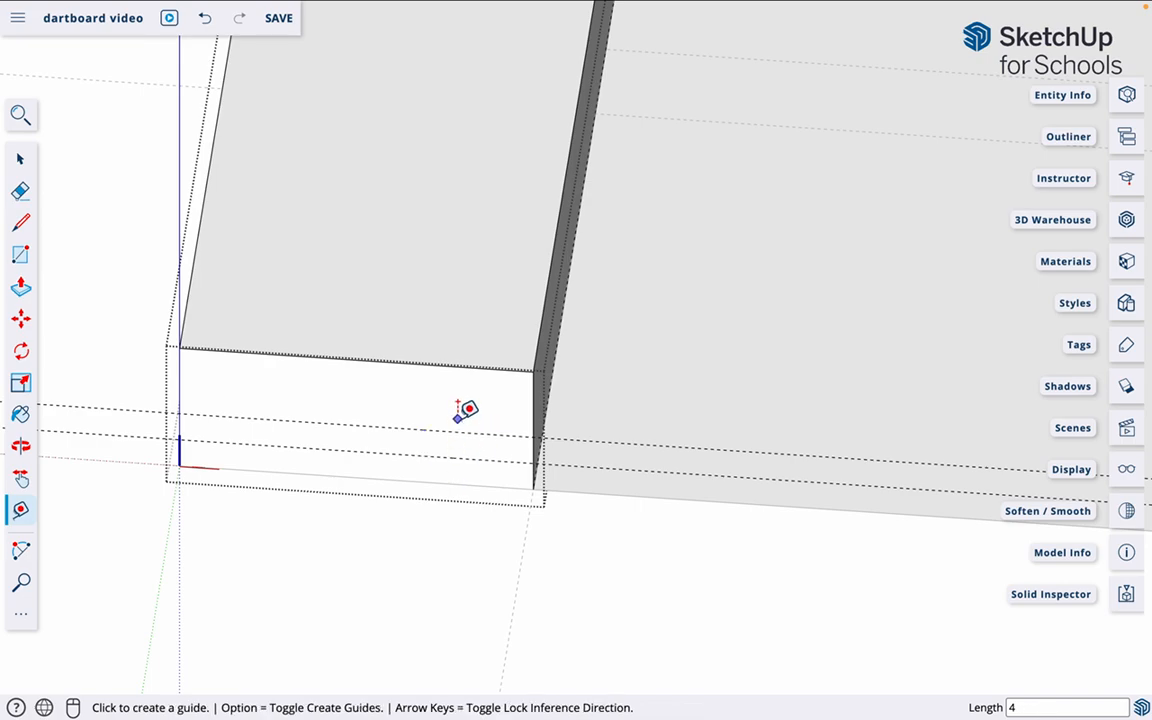
click(453, 431)
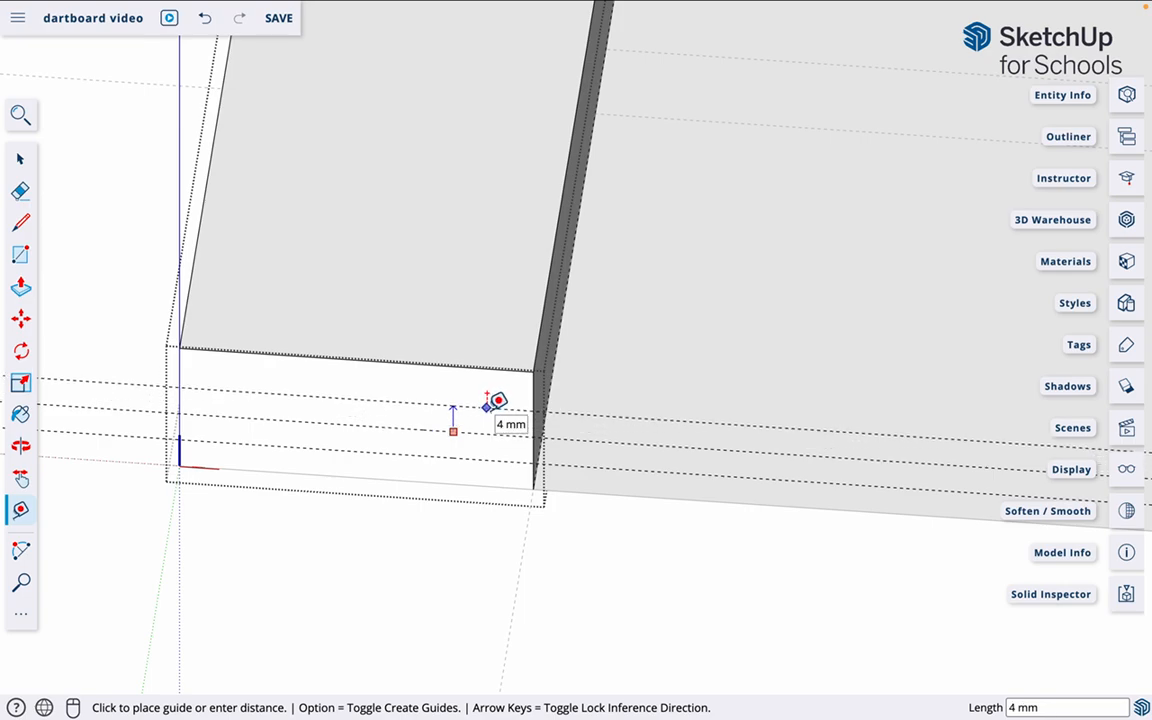
text(2)
key(Return)
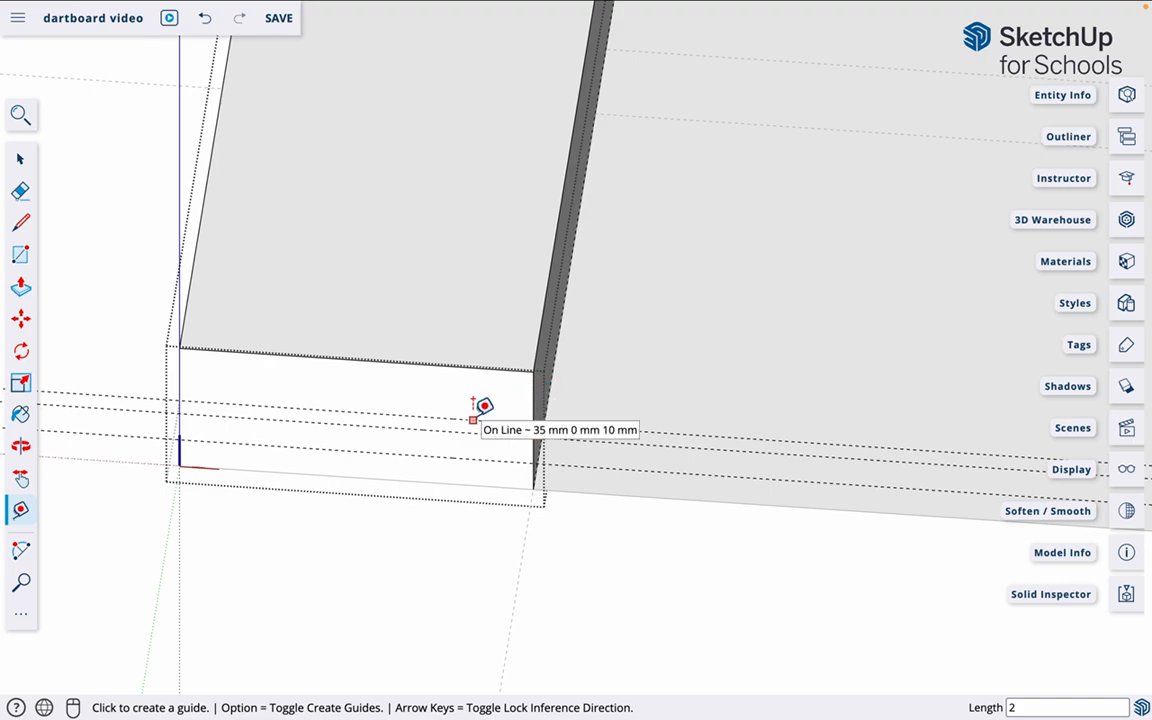
- Place a guide 3 mm above the uppermost horizontal guide and a vertical guide 6 mm in from the end face's right edge
click(476, 404)
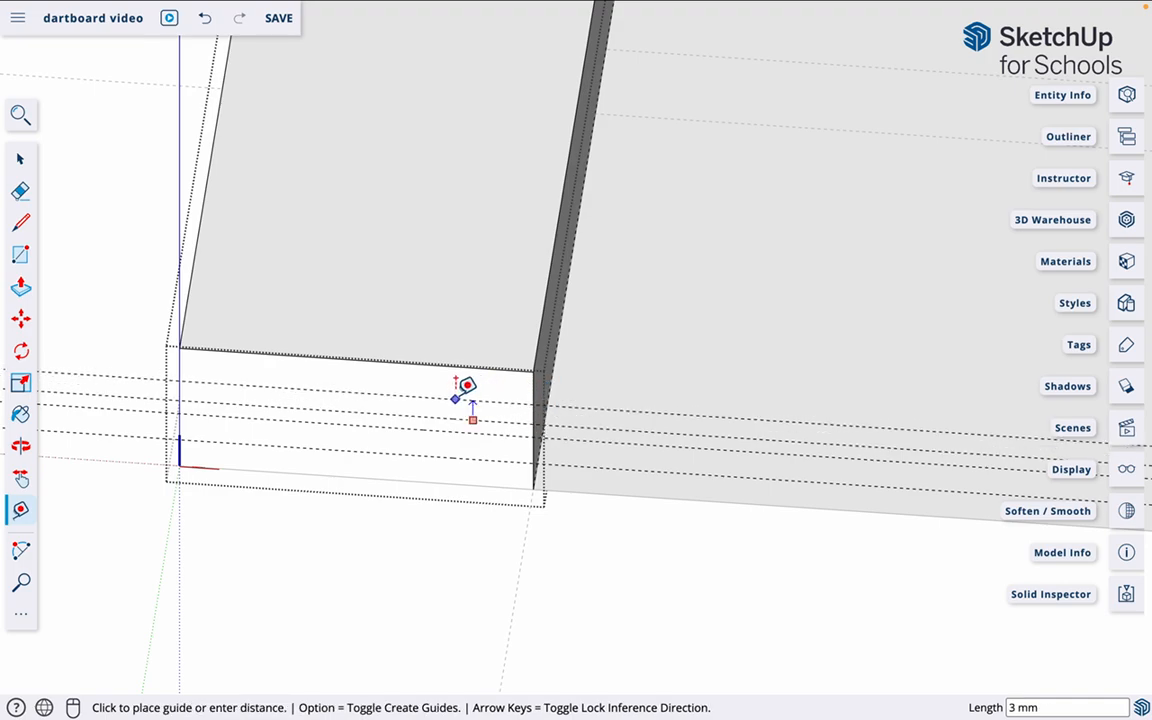
text(3)
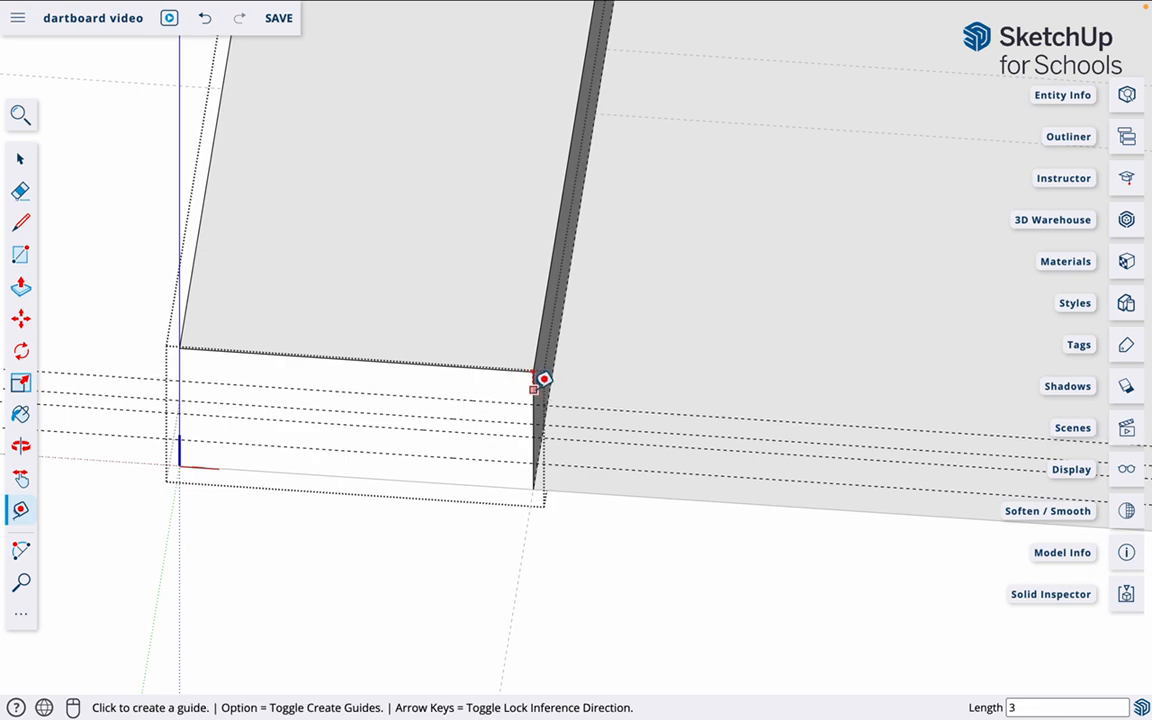
click(533, 388)
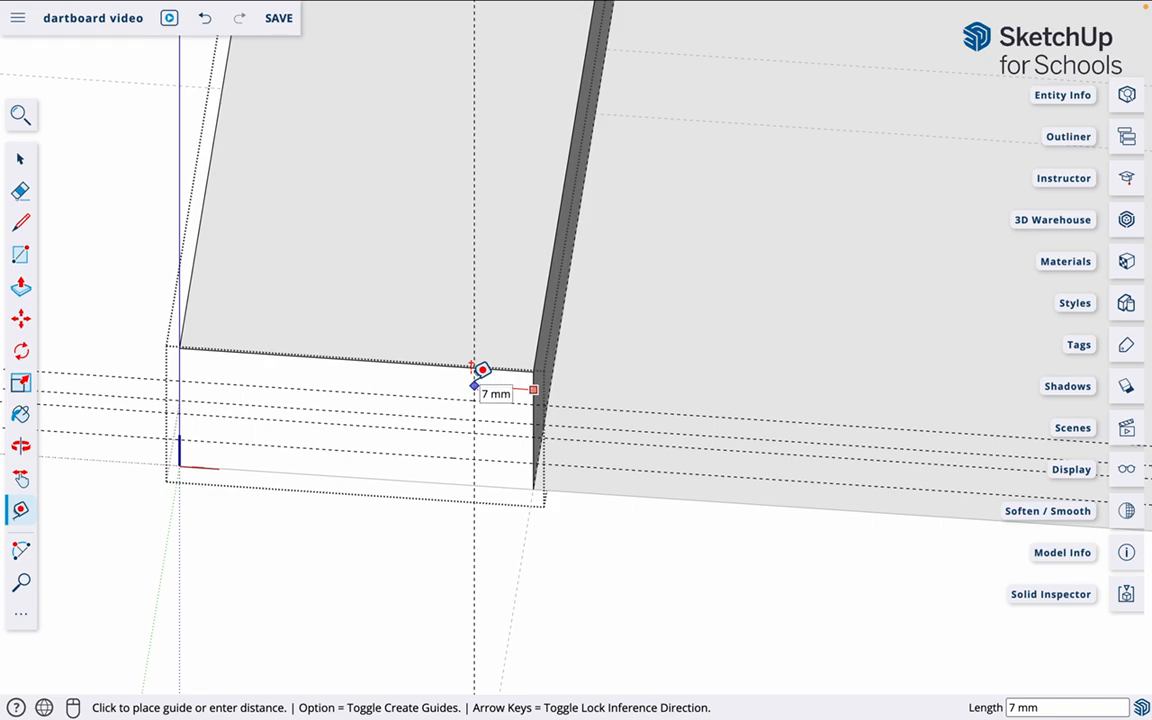
text(6)
key(Return)
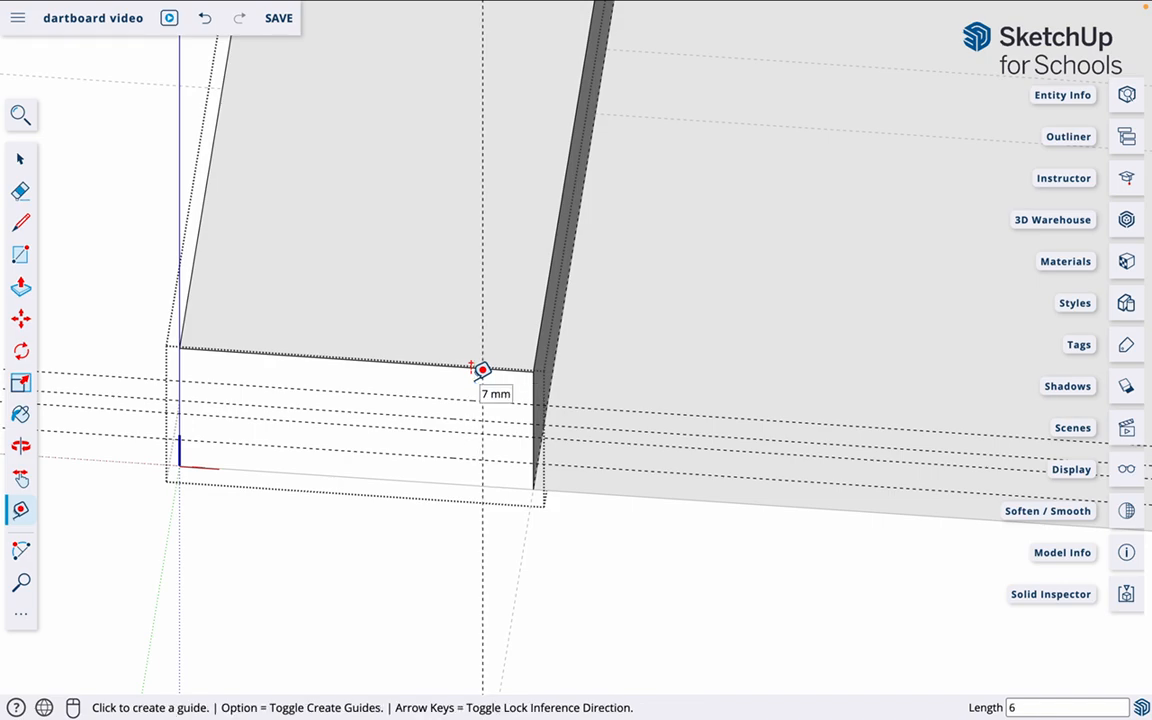
- Place a second vertical guide on the end face, 12 mm in from its right edge
click(533, 386)
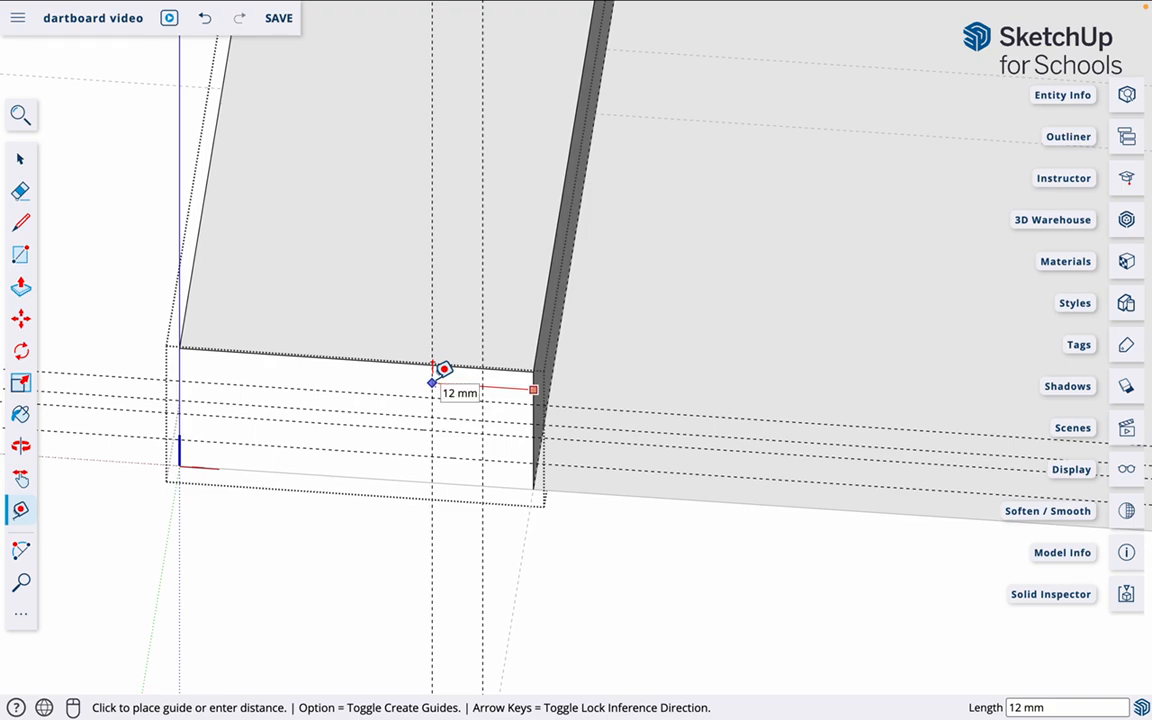
click(443, 369)
scroll(531, 506, down, 2)
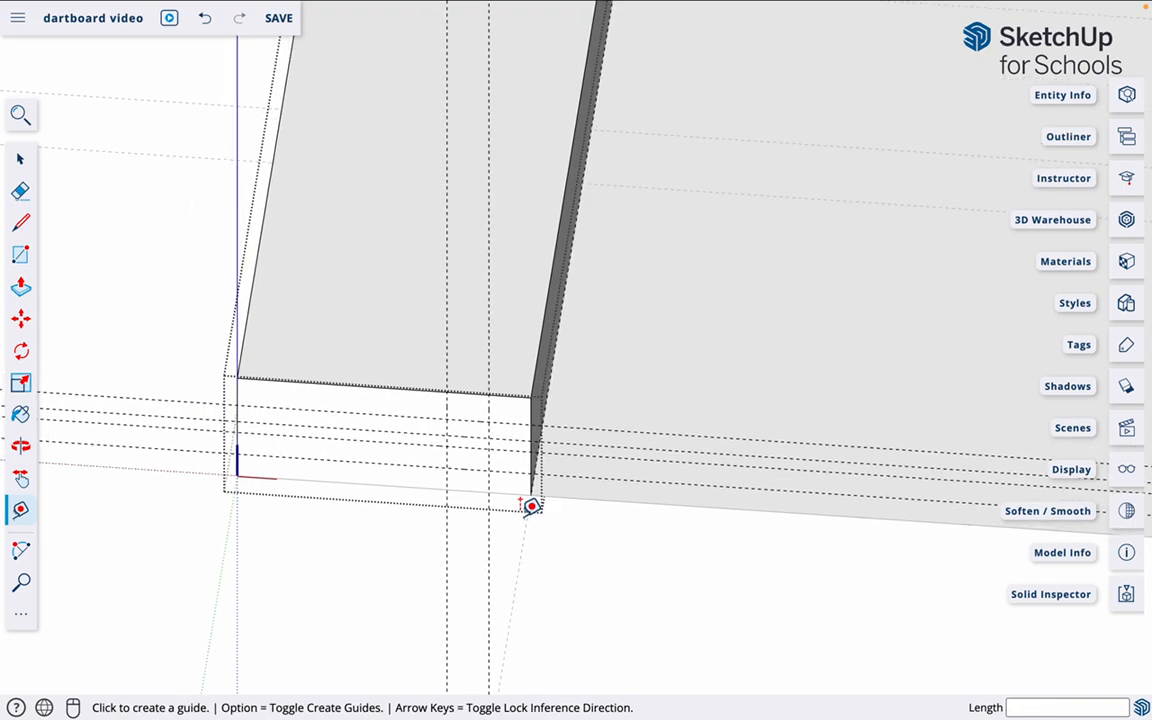
- Draw a 4 mm by 10 mm rectangle inward from the end face's right edge, between the two lowest horizontal guides
scroll(531, 506, up, 5)
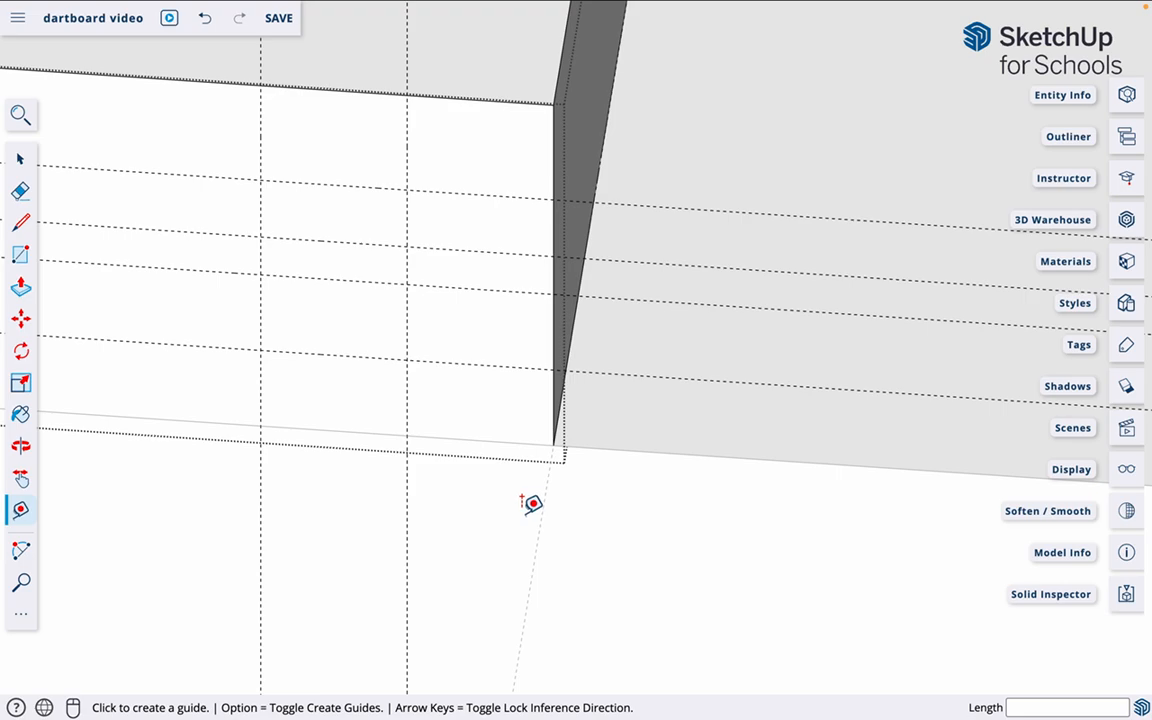
key(r)
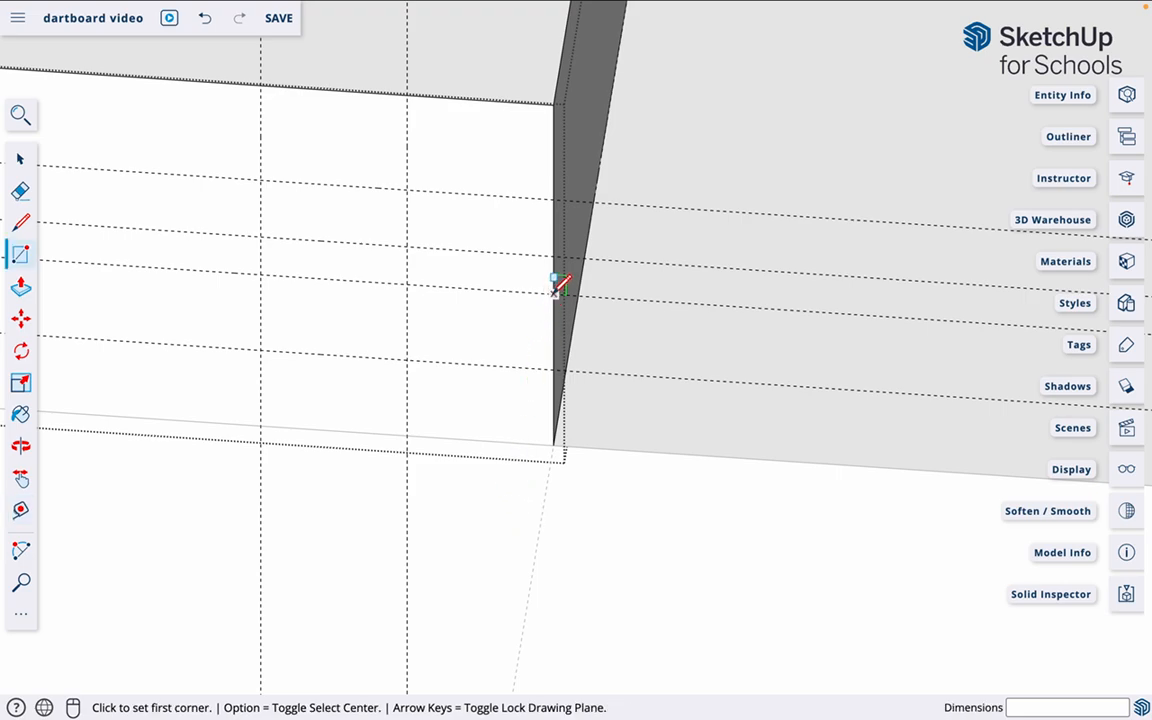
click(553, 294)
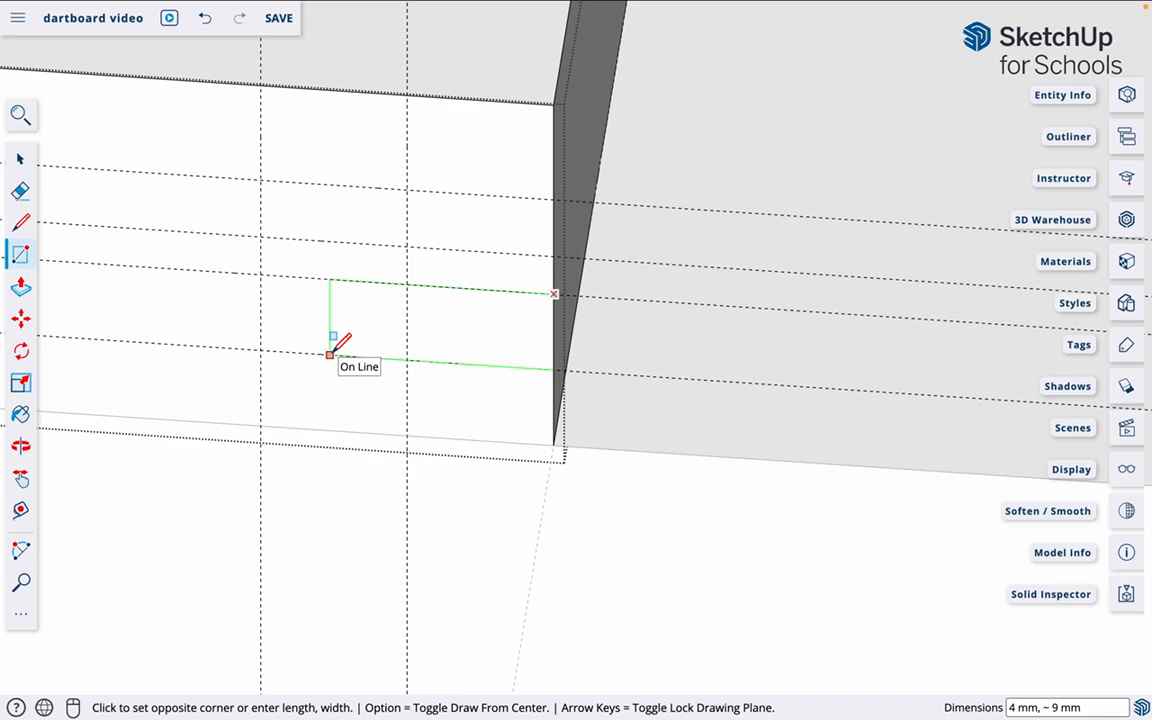
text(4,10)
key(Return)
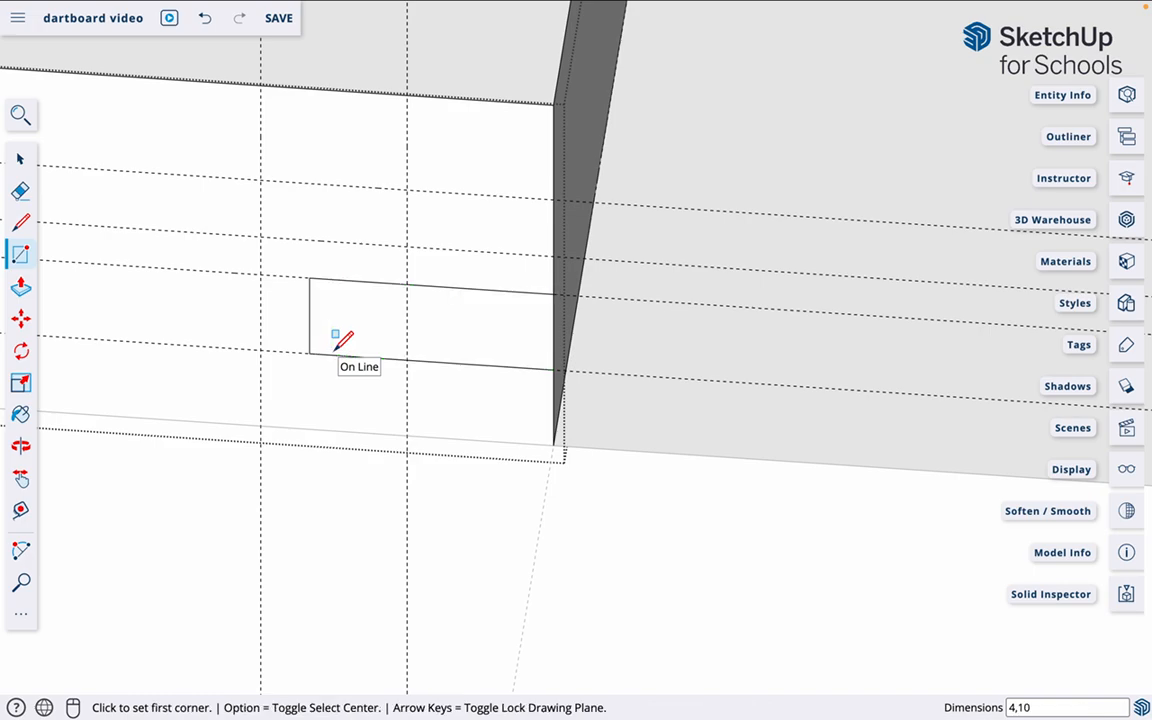
- Push the small rectangle 578 mm through to the strip's far end to cut a groove along its inner edge
scroll(410, 340, up, 2)
scroll(407, 349, down, 5)
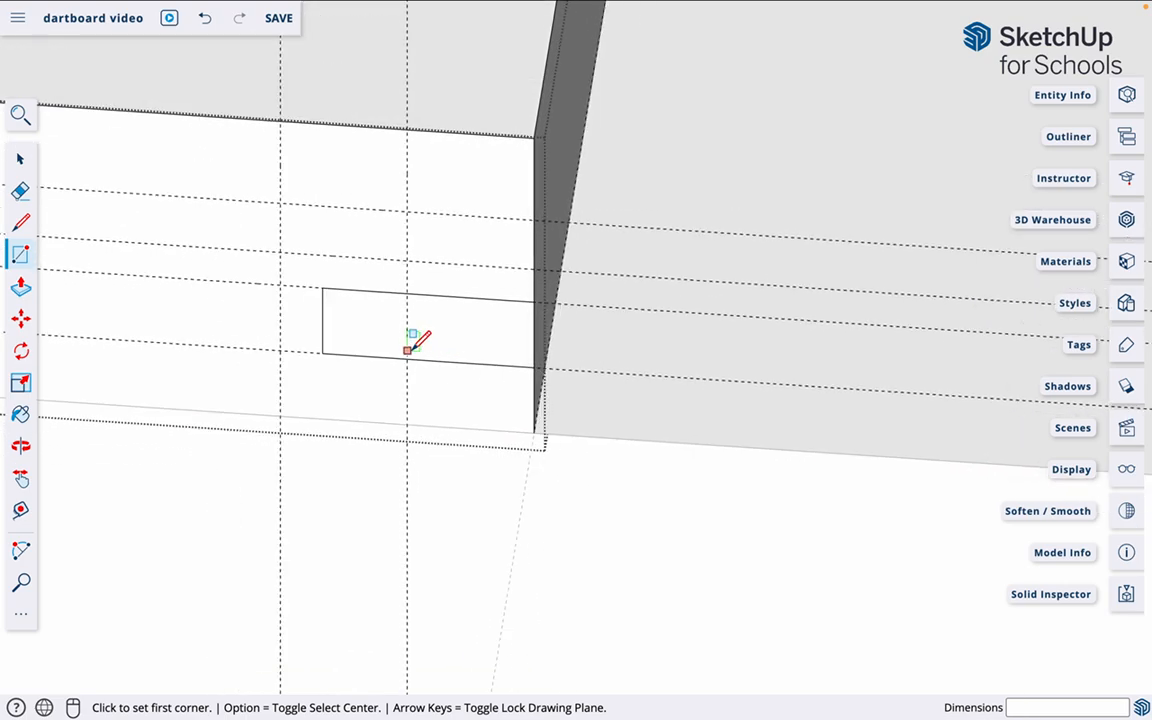
scroll(410, 345, down, 4)
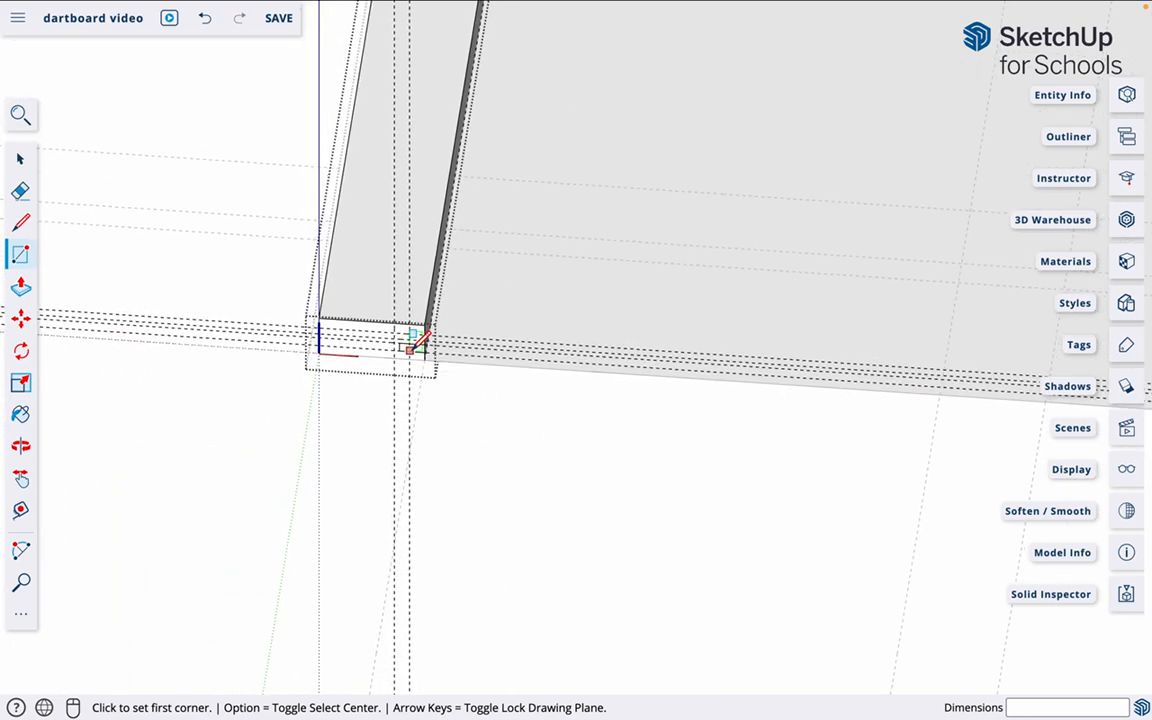
key(p)
scroll(410, 352, up, 4)
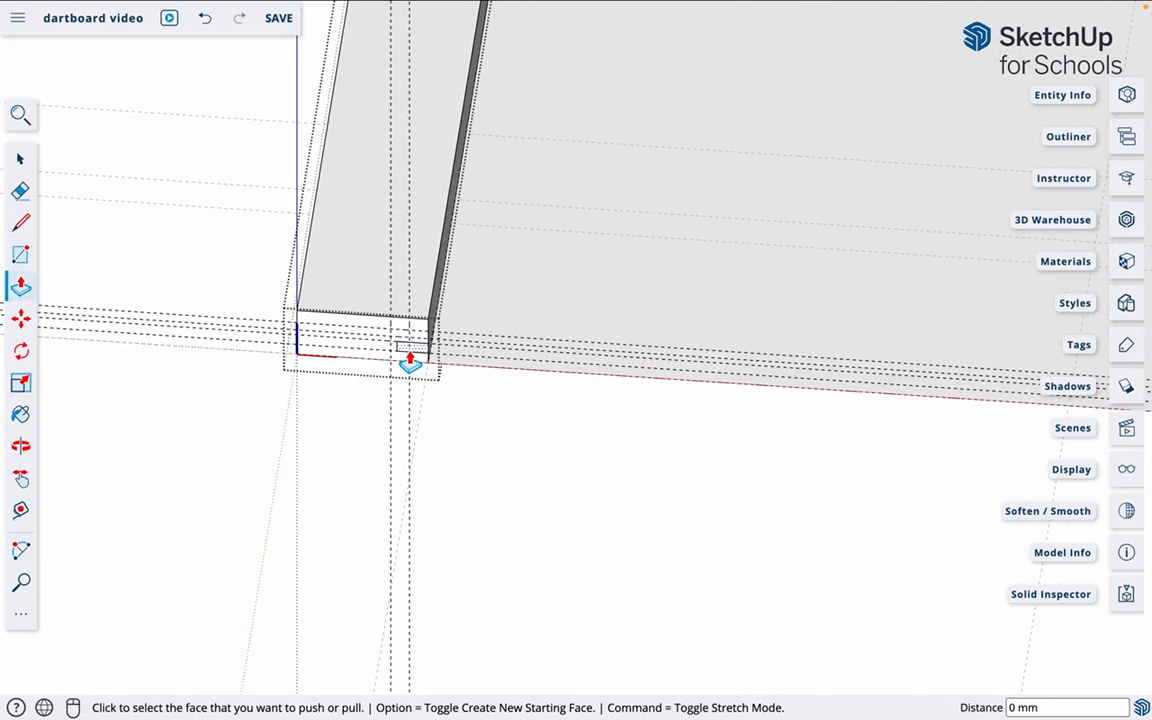
click(431, 352)
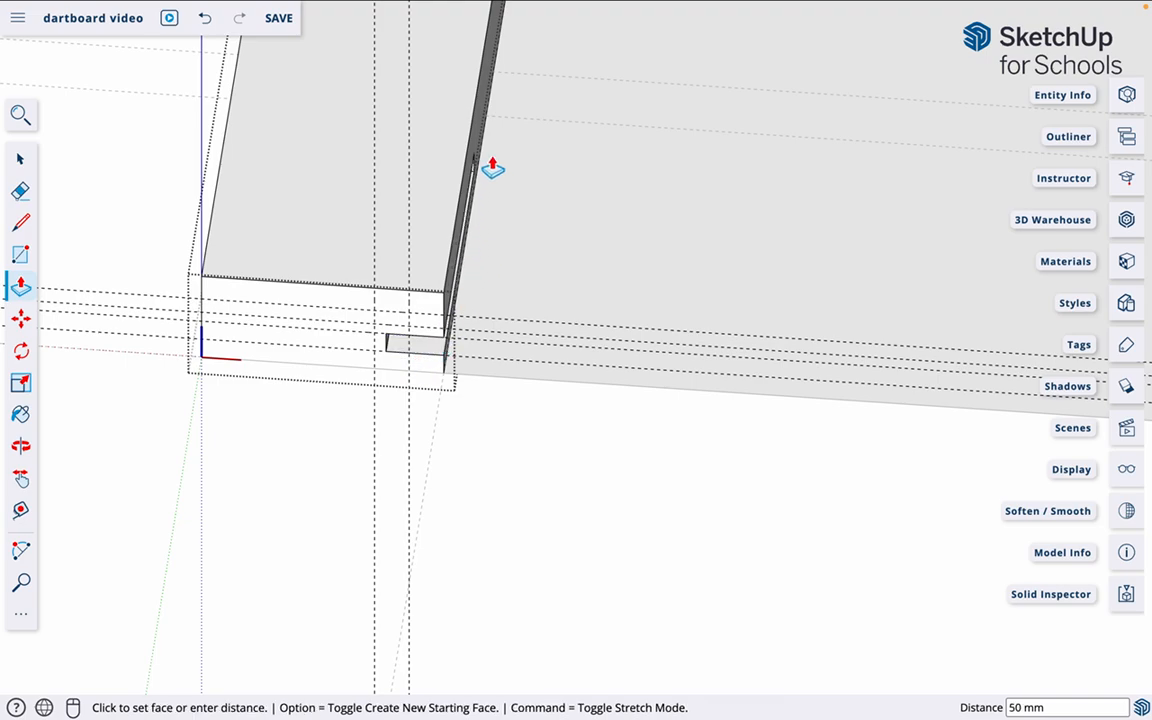
scroll(481, 57, up, 3)
scroll(481, 63, down, 5)
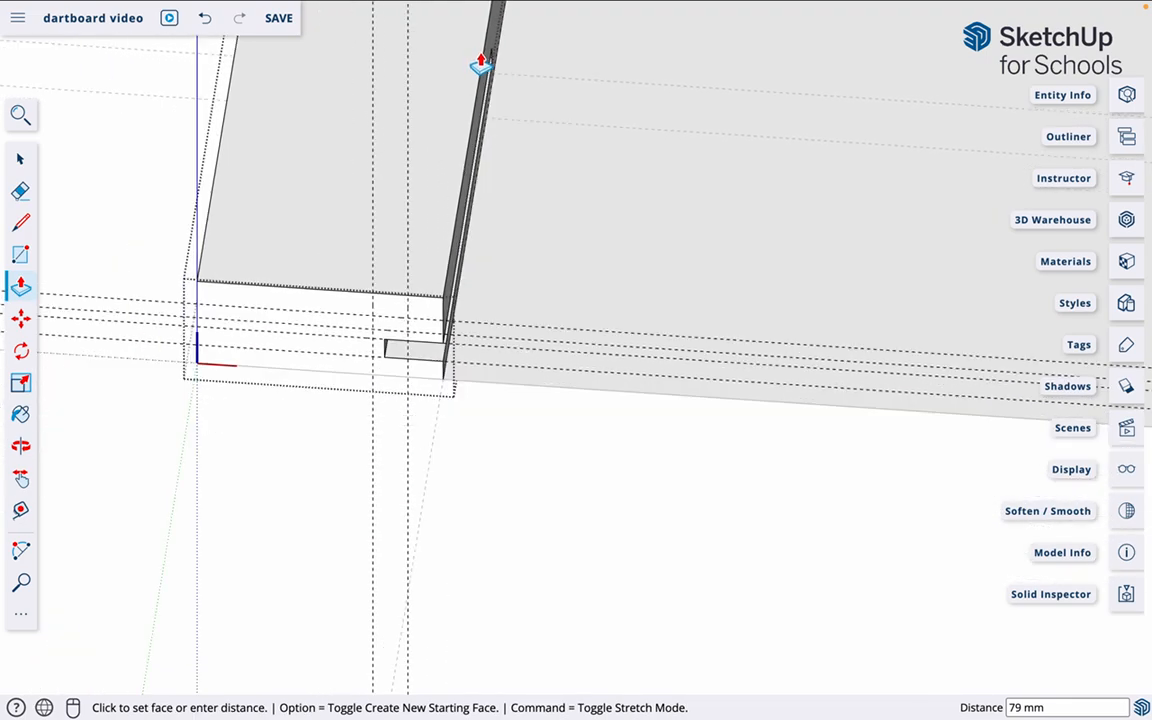
scroll(353, 670, up, 4)
scroll(353, 670, down, 5)
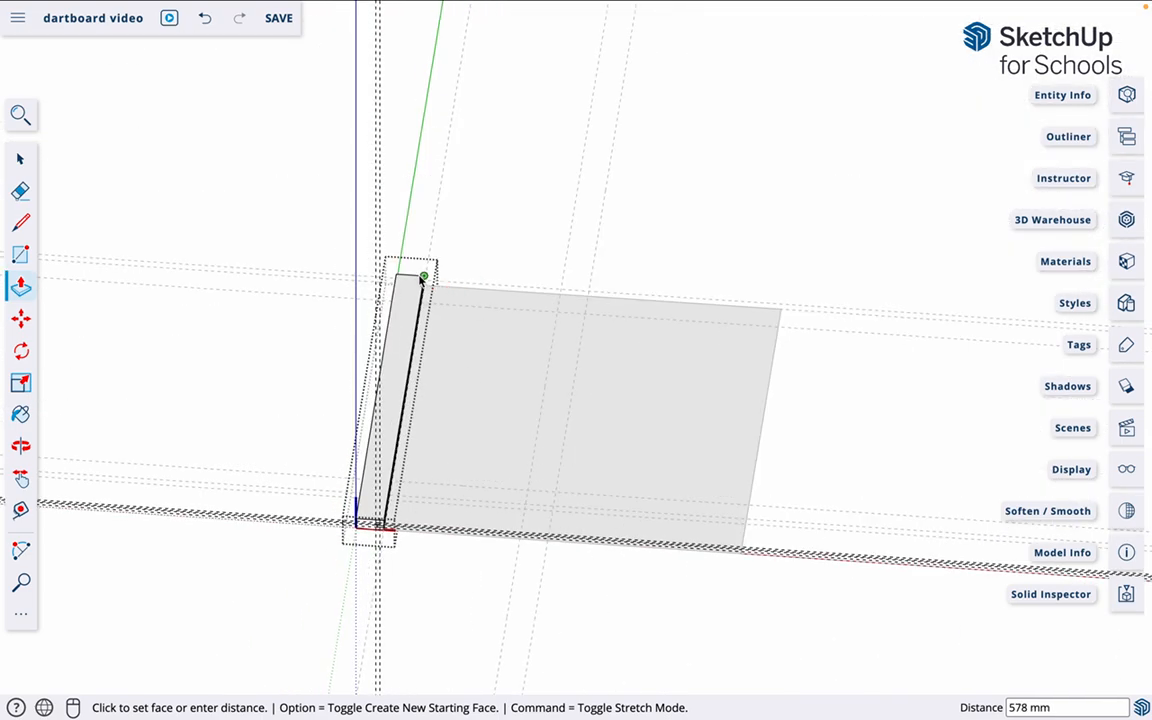
click(423, 276)
- Draw a 1.5 mm vertical line down from the end face's top edge along the 12 mm guide
scroll(390, 530, up, 5)
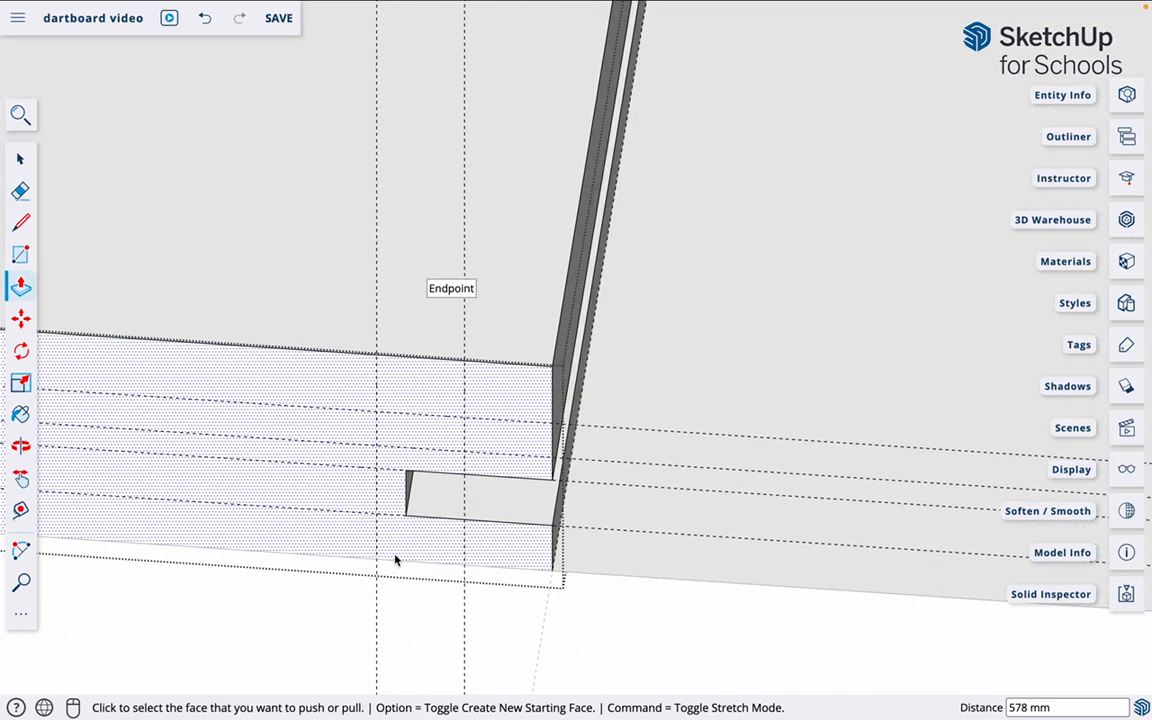
scroll(395, 560, up, 2)
scroll(395, 560, up, 2)
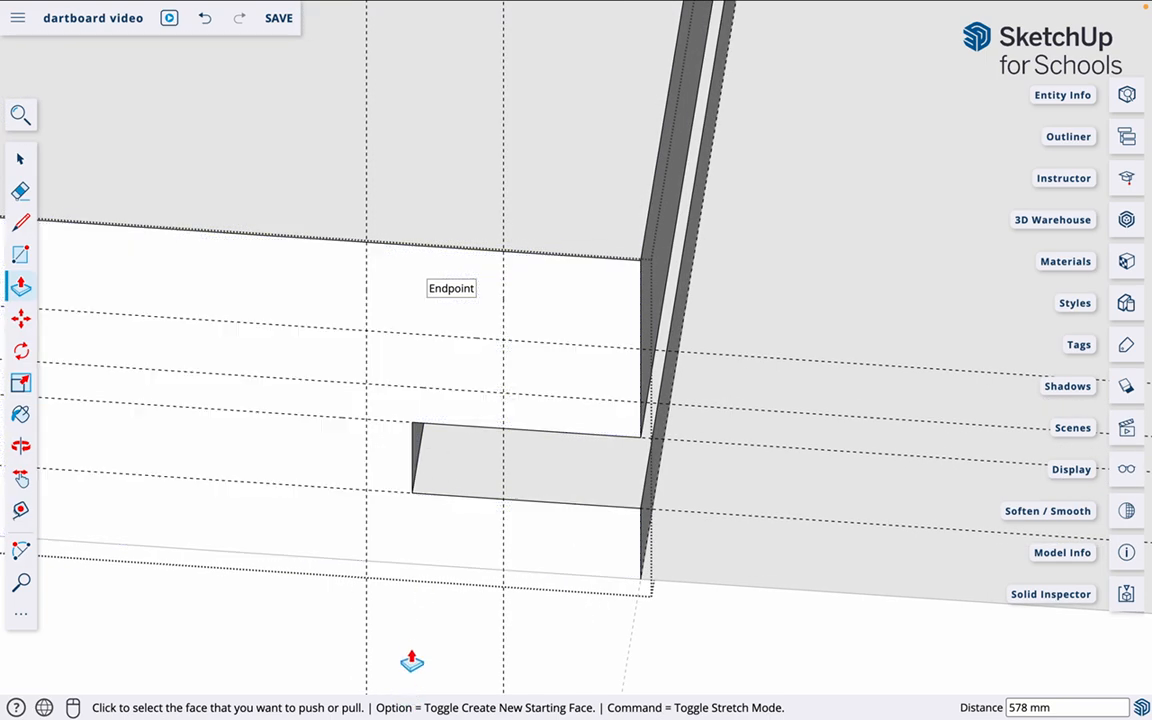
key(l)
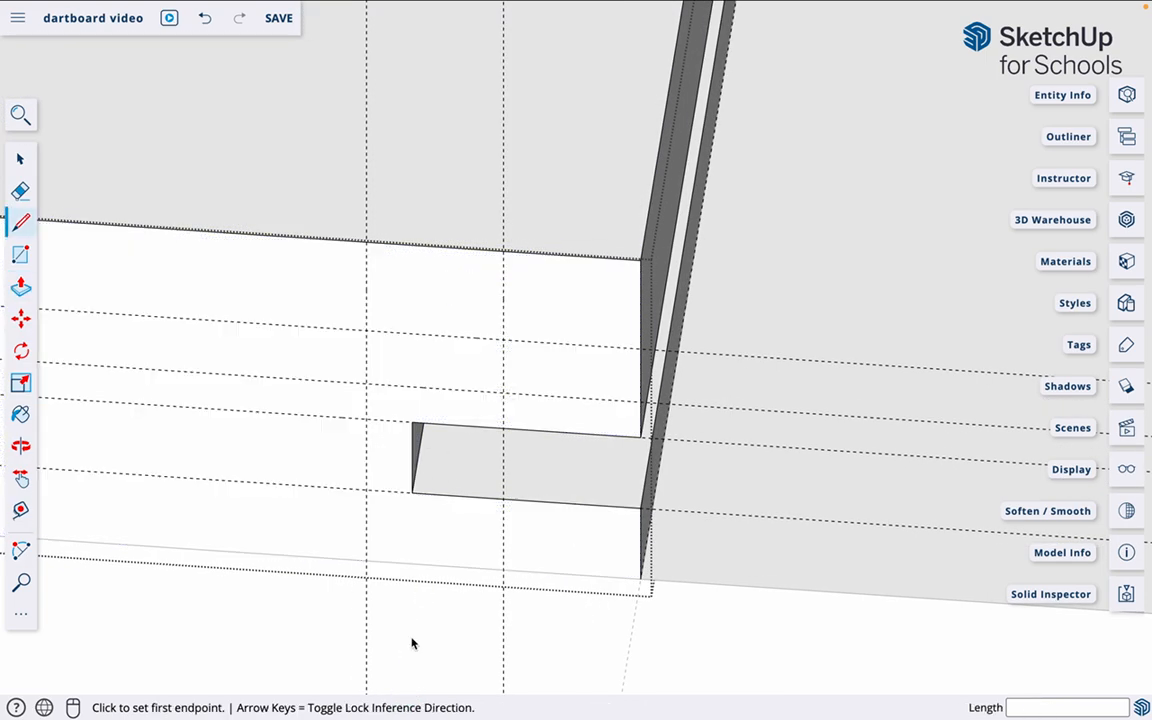
click(366, 241)
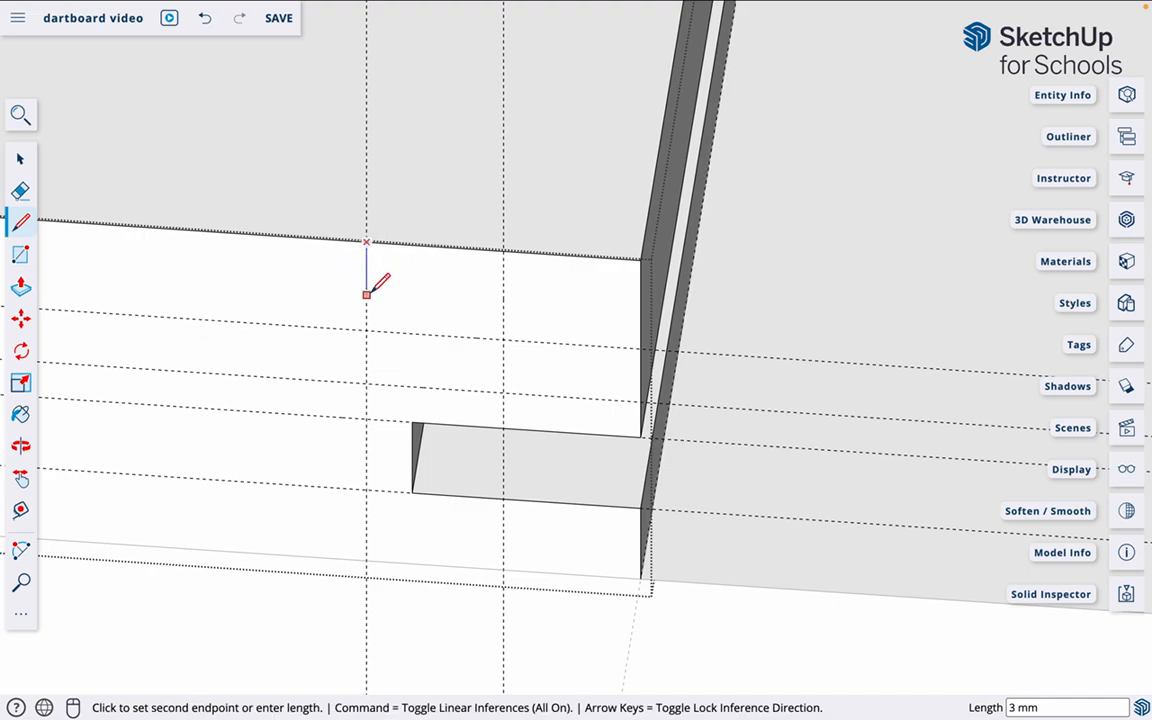
text(1.5)
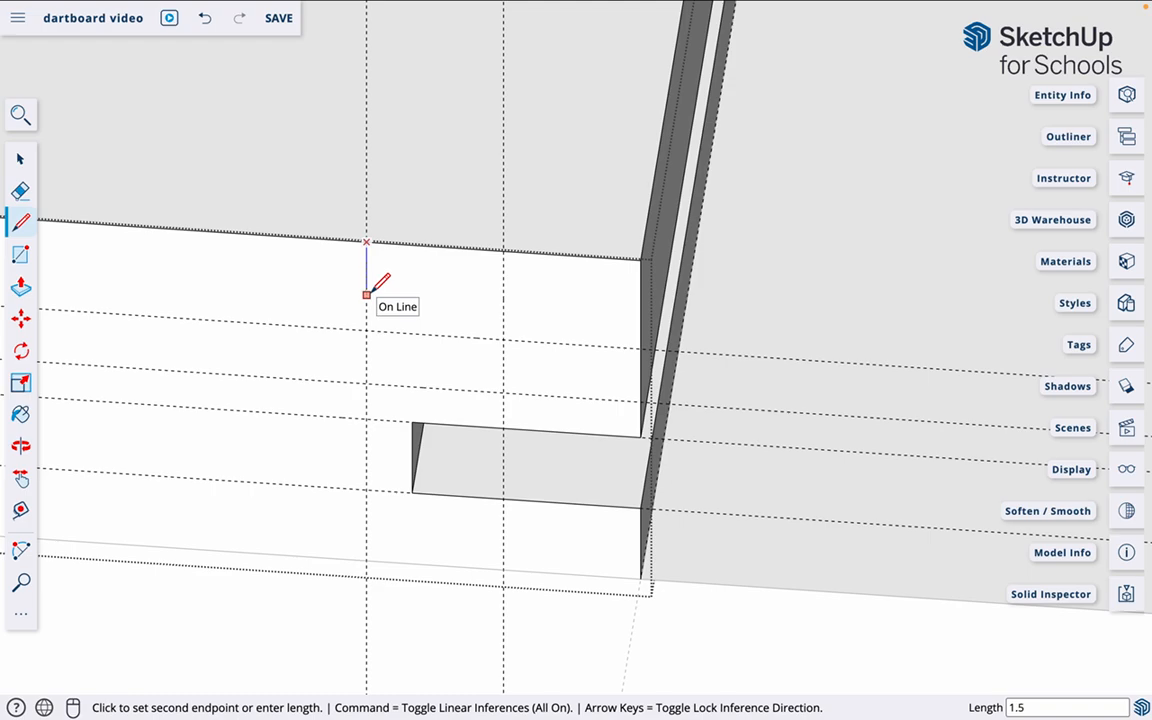
key(Return)
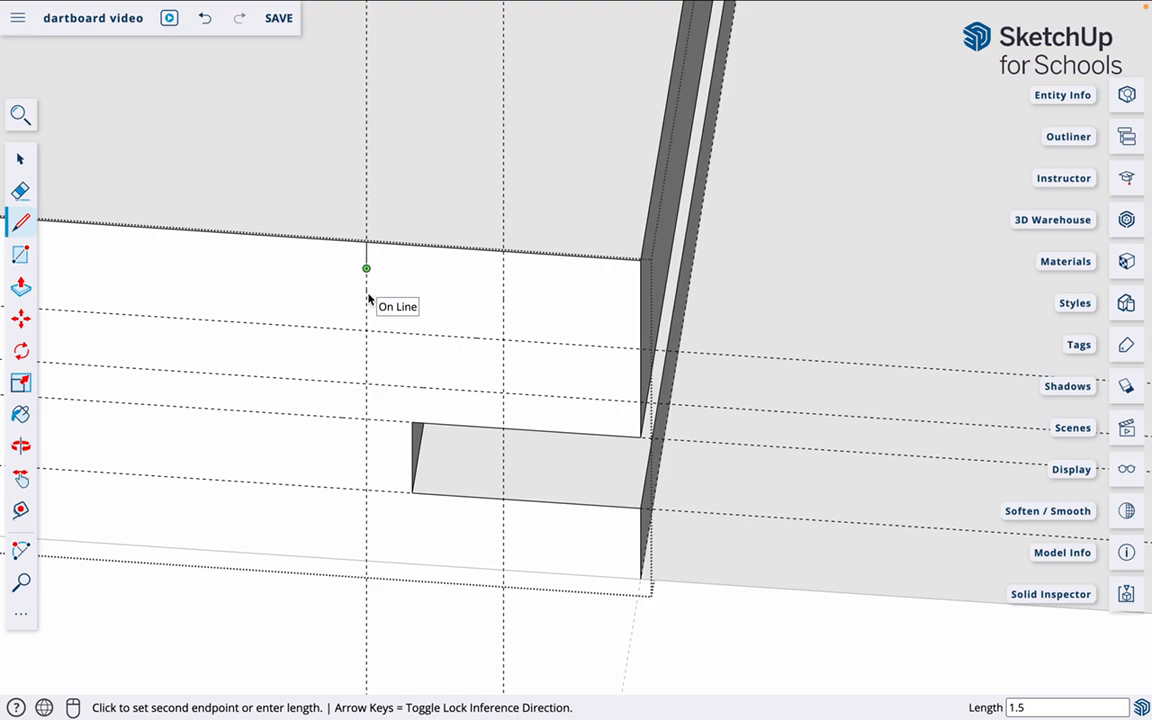
- Draw an S-curve of two arcs with about 1 mm bulges from the short line's end through the guide crossing to the right edge
key(a)
click(367, 267)
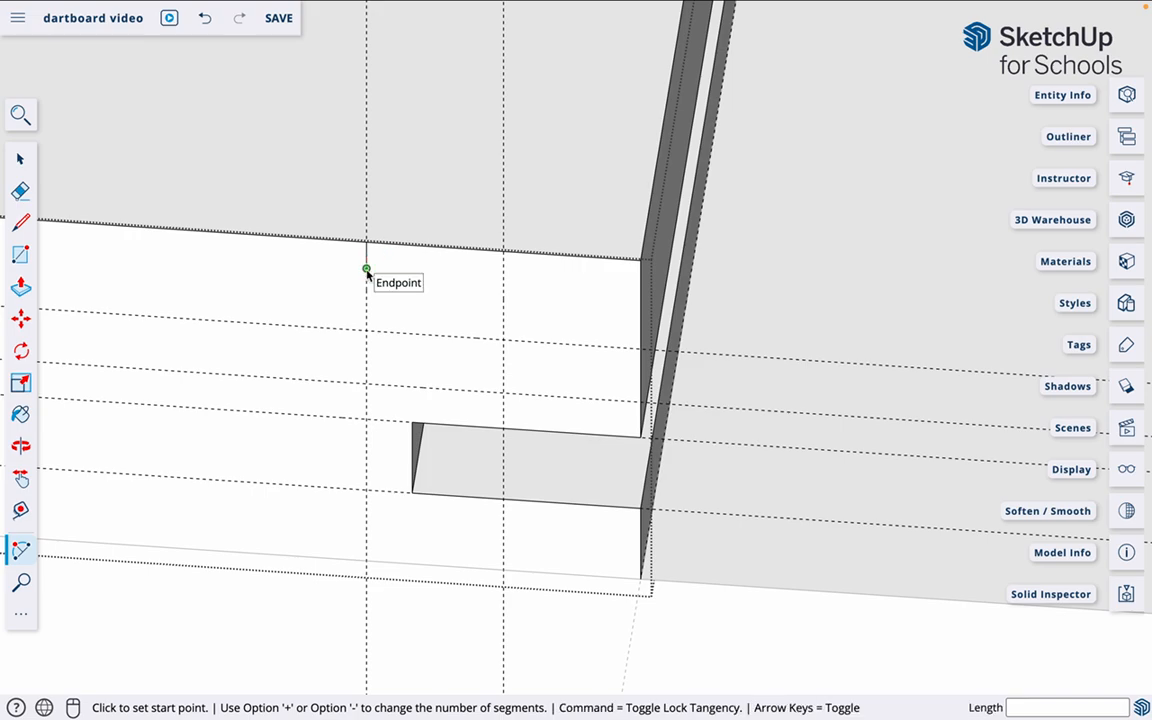
click(503, 337)
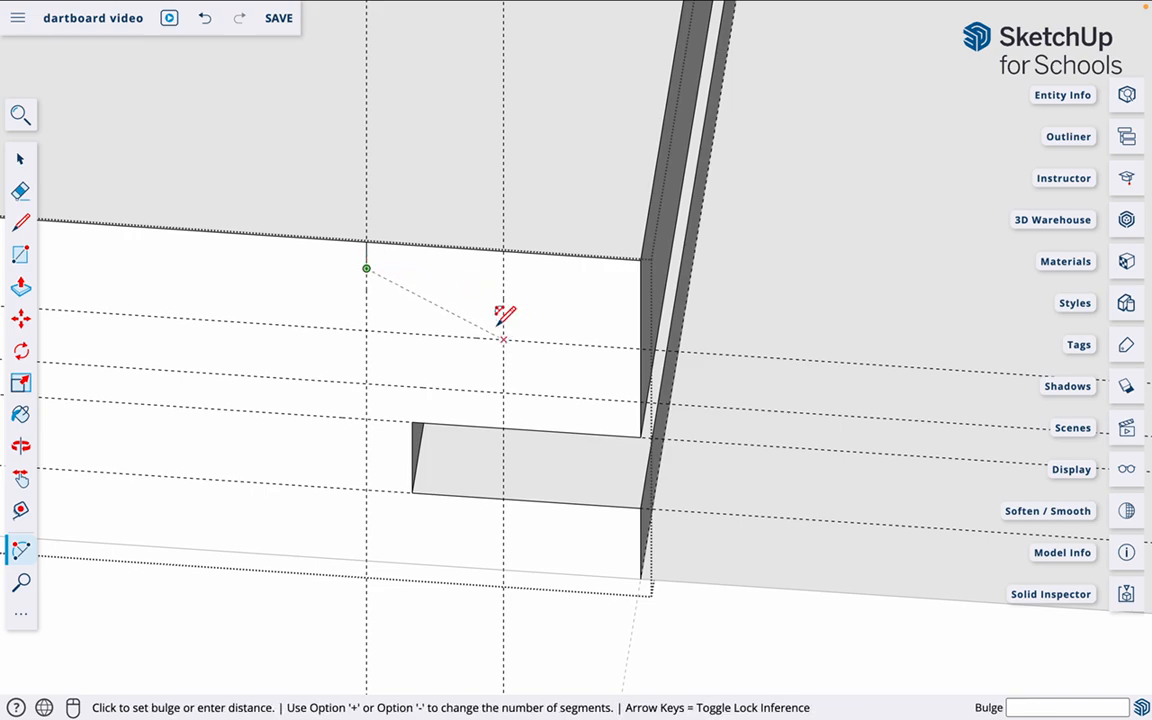
click(457, 291)
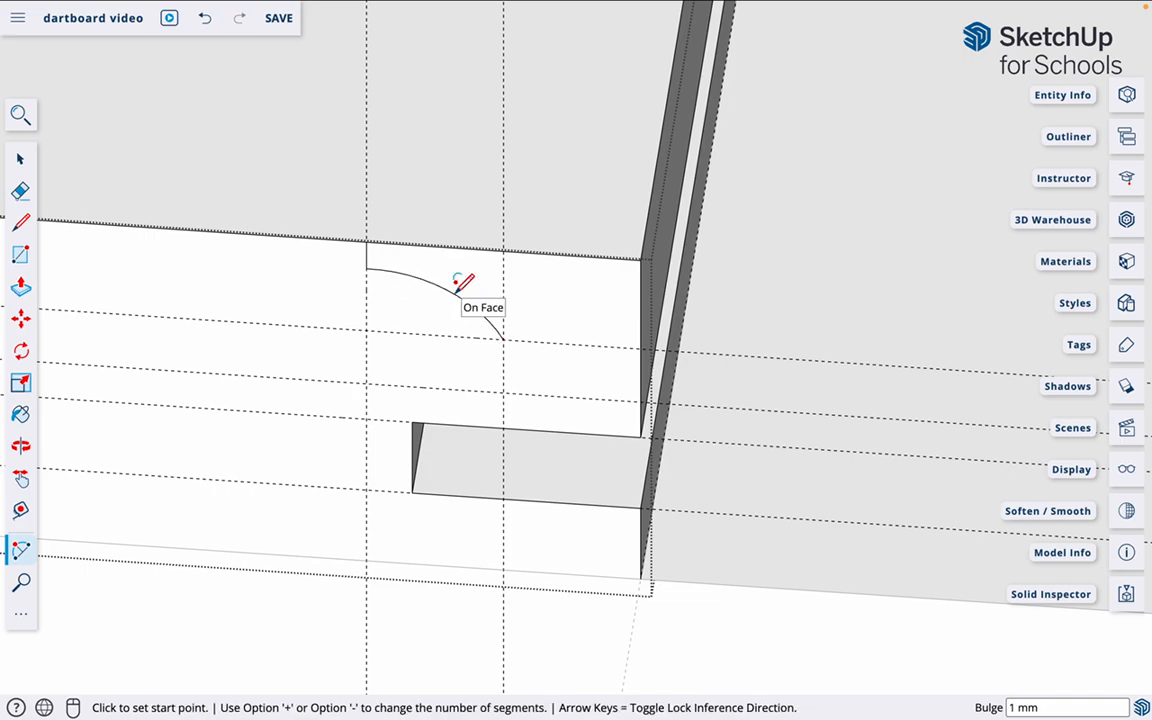
click(504, 339)
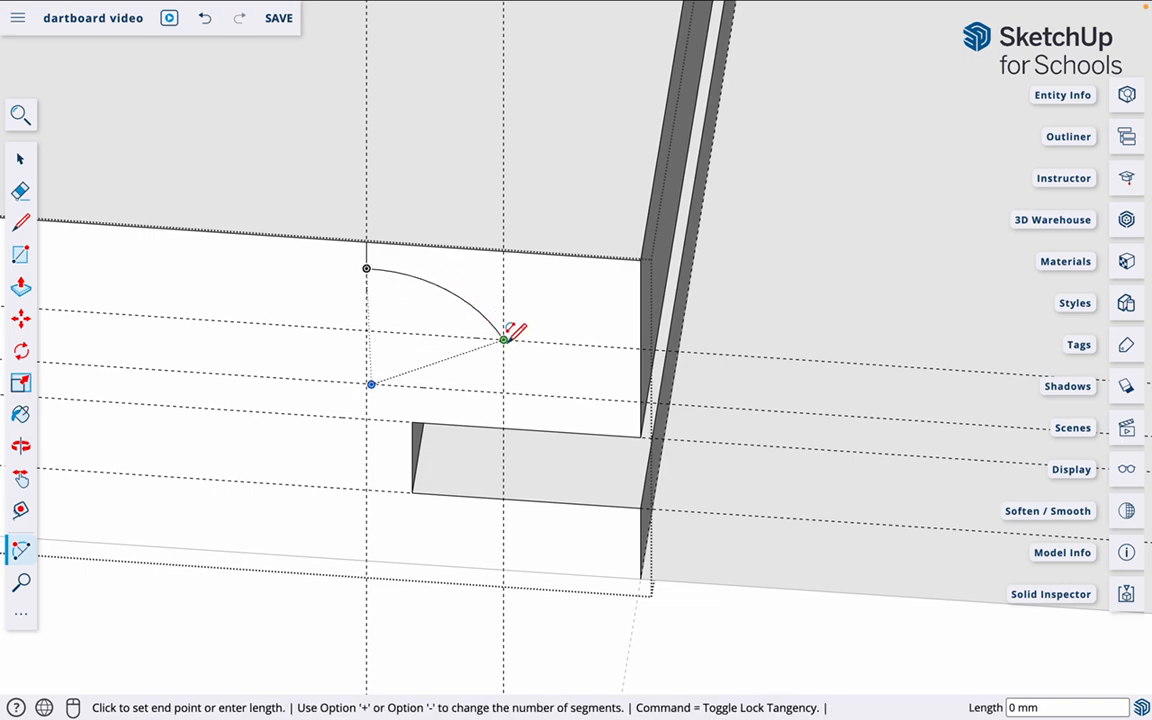
click(643, 399)
click(590, 389)
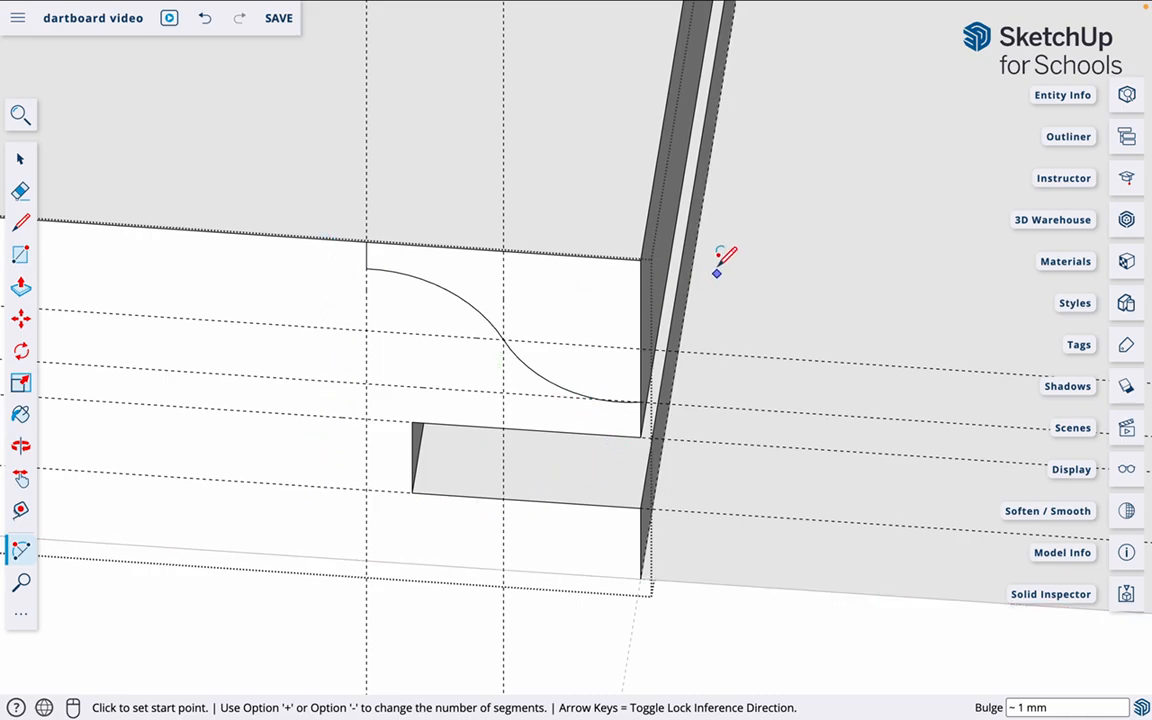
- Push the corner area above the S-curve 578 mm through to the strip's far end to cut the moulded edge
middle_drag(797, 504, 612, 462)
scroll(576, 481, up, 1)
scroll(577, 481, down, 4)
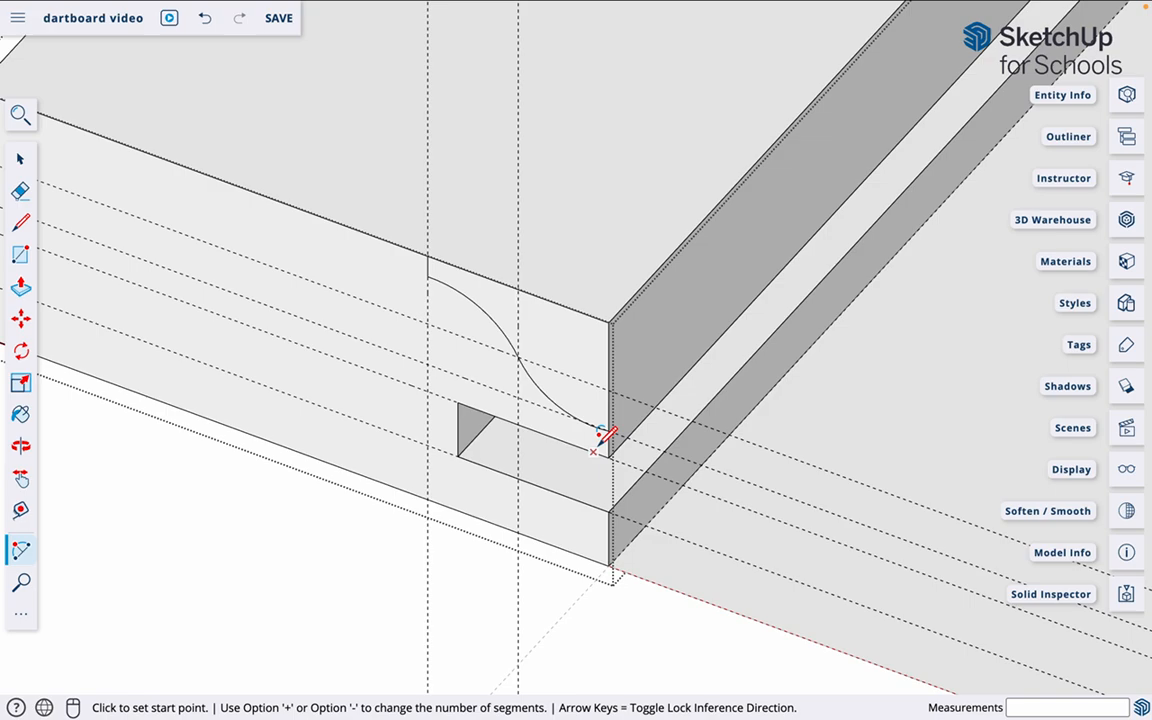
key(p)
click(593, 360)
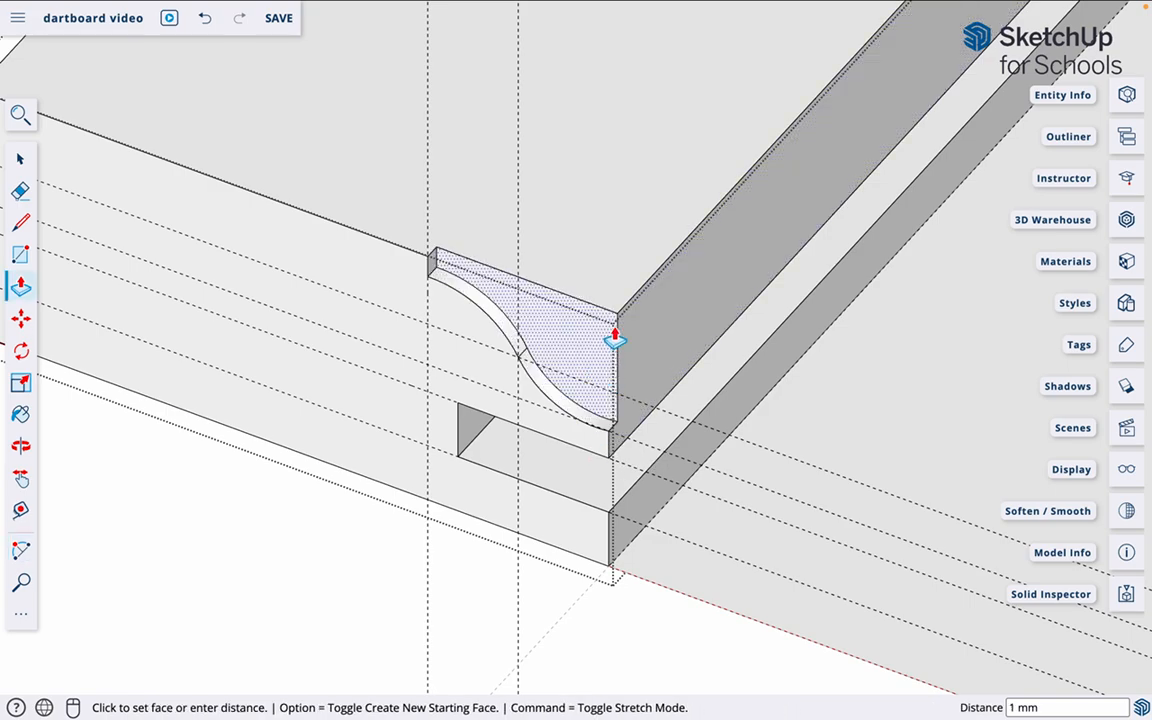
scroll(787, 145, down, 3)
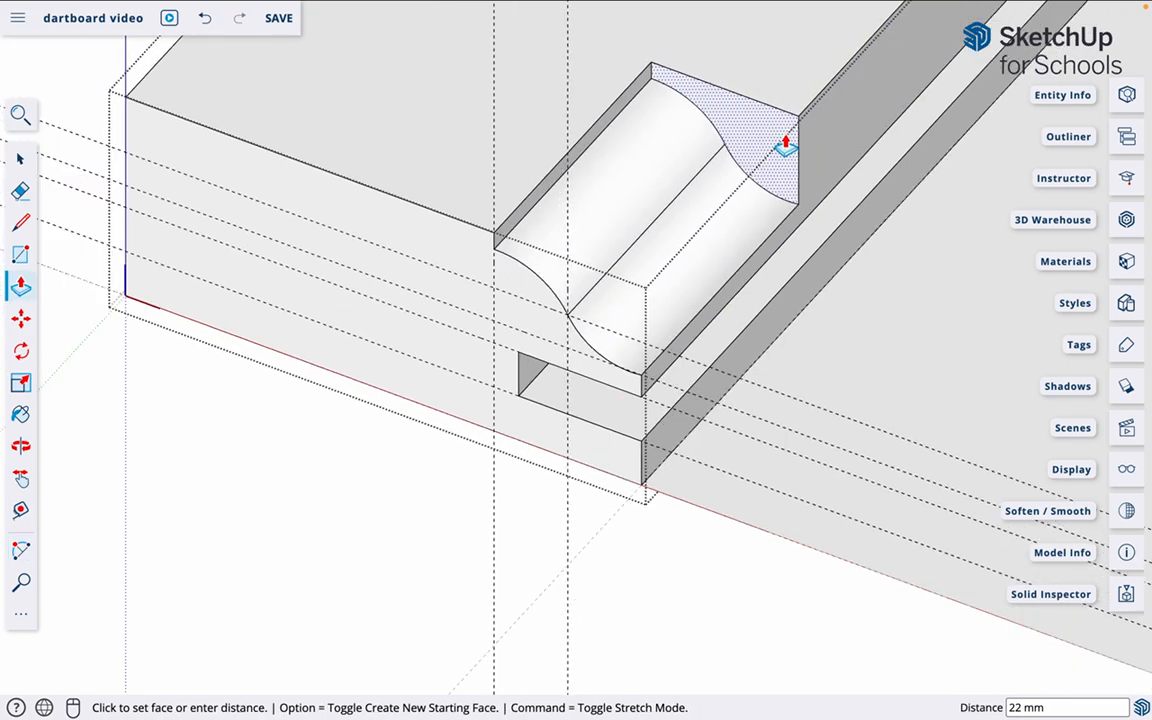
scroll(417, 571, down, 8)
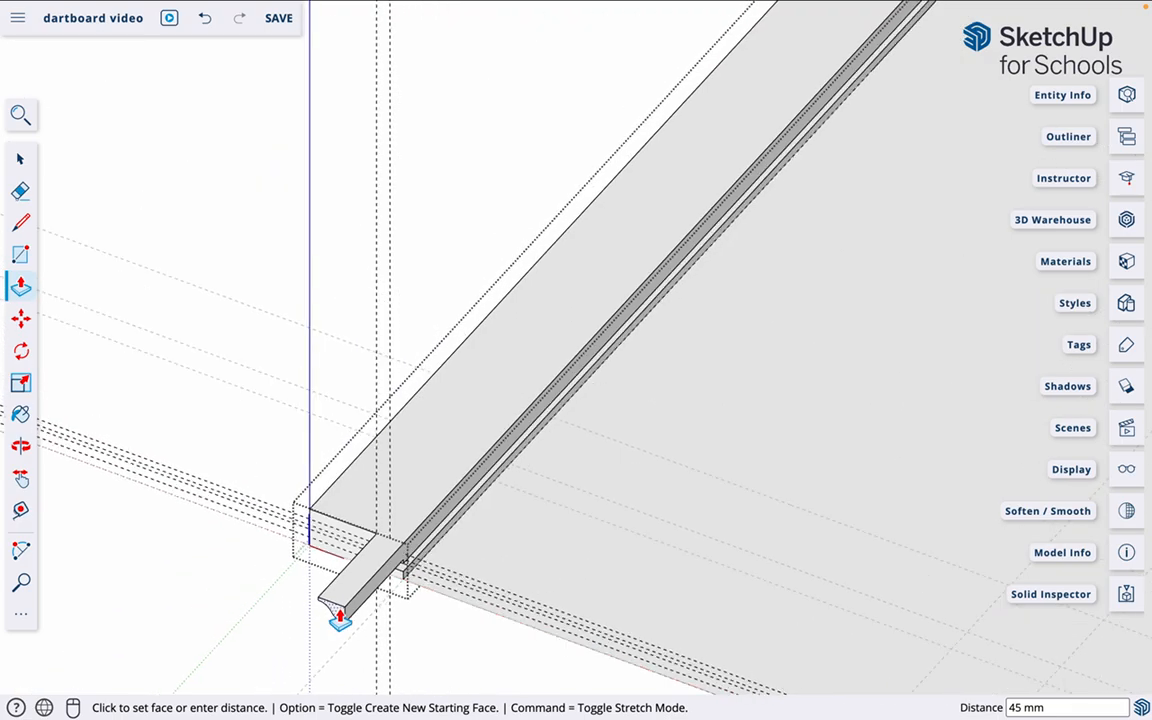
scroll(735, 160, up, 5)
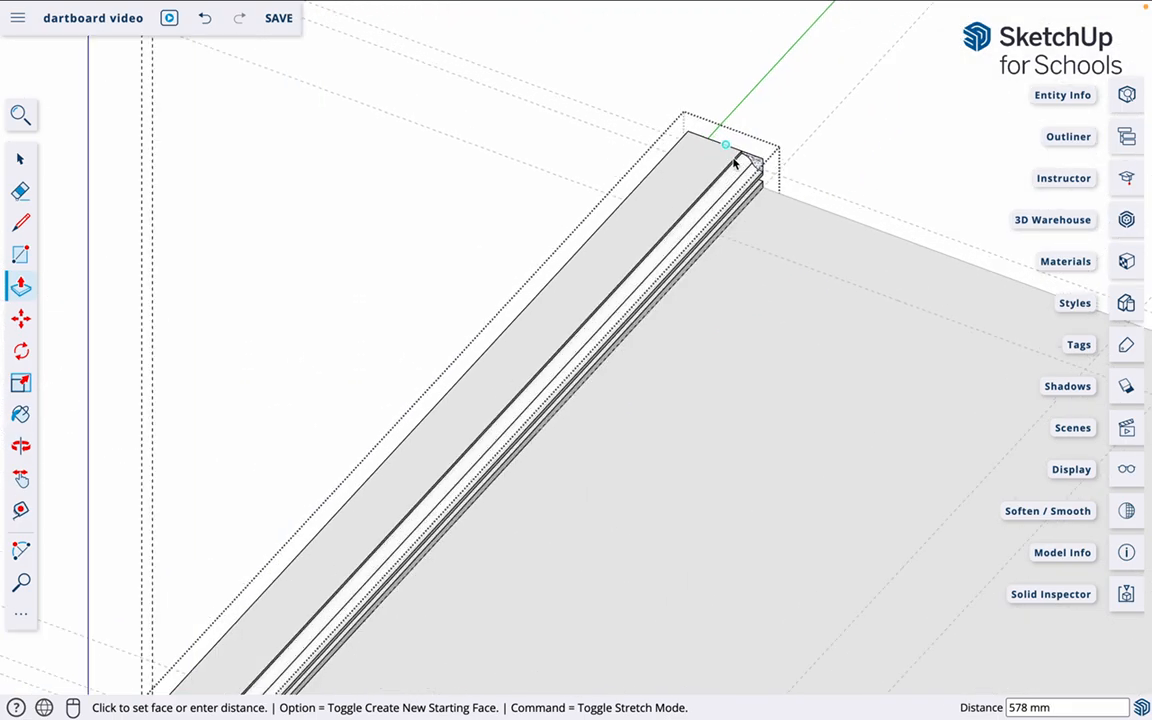
scroll(735, 163, up, 4)
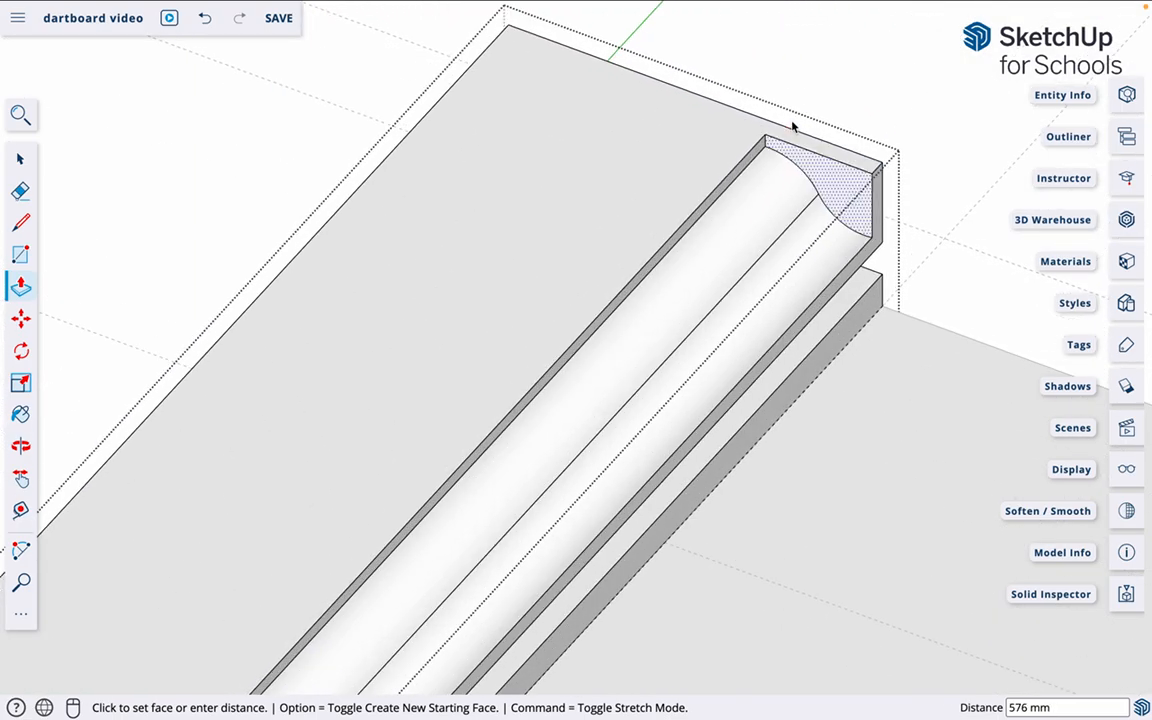
click(811, 112)
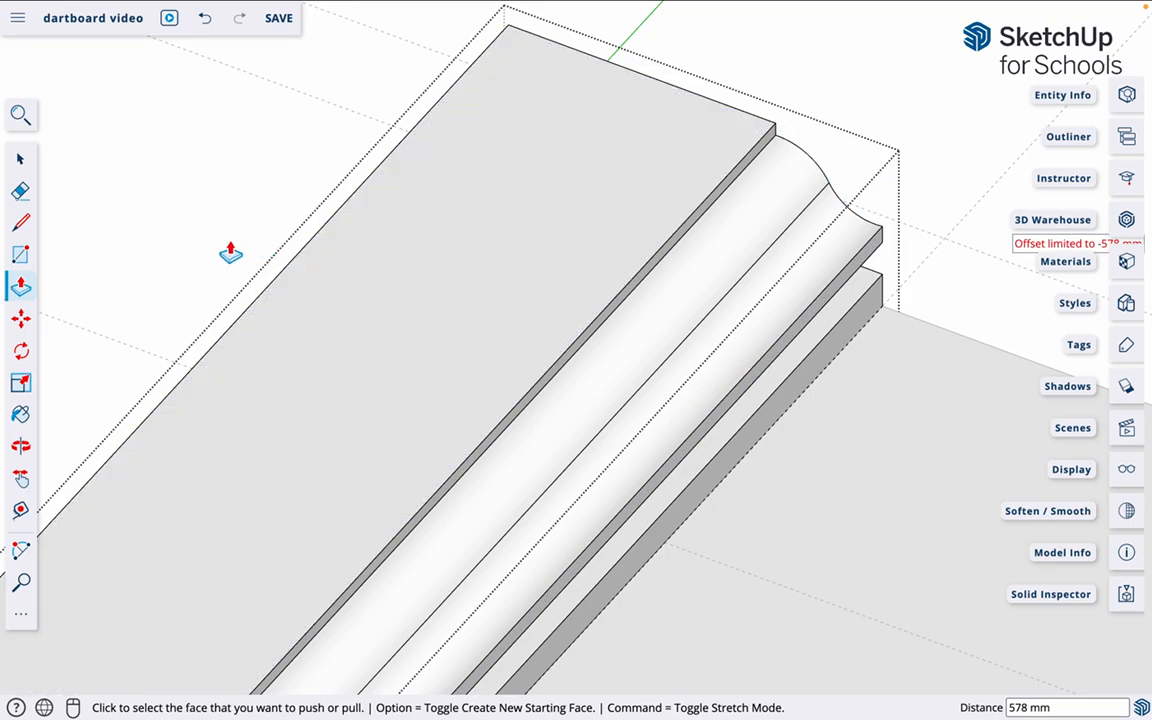
- Finish editing the strip component and return to the whole model
scroll(236, 270, up, 5)
scroll(480, 460, down, 8)
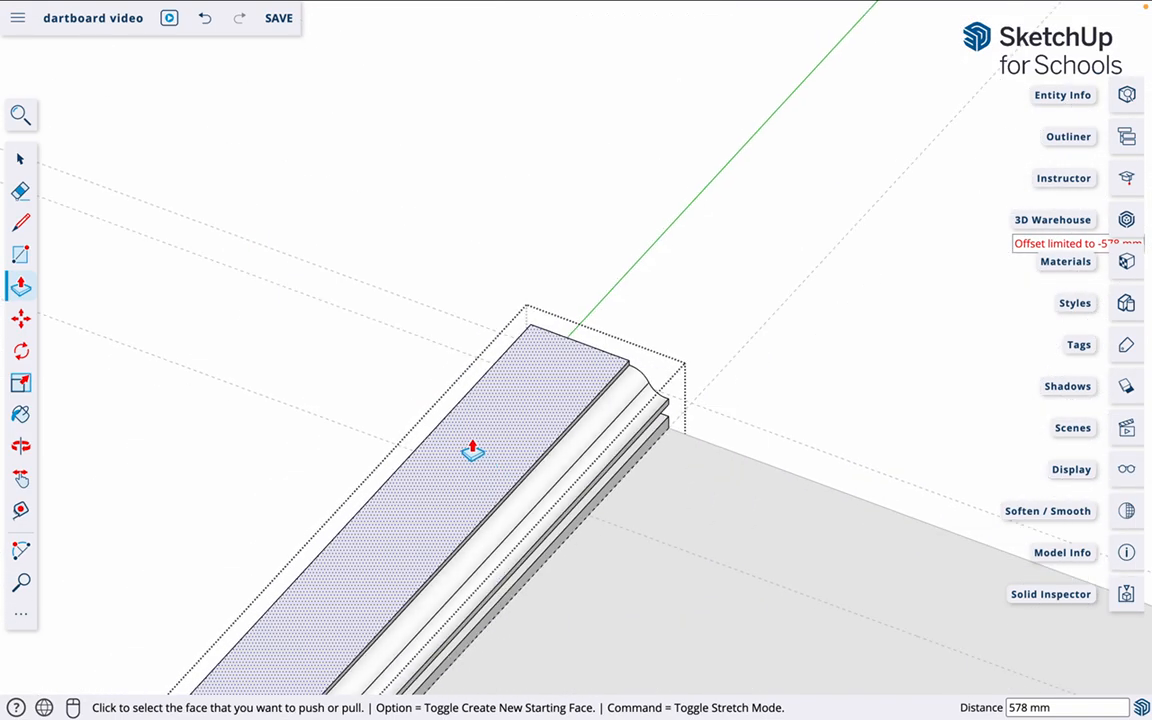
scroll(474, 435, down, 5)
scroll(355, 553, up, 10)
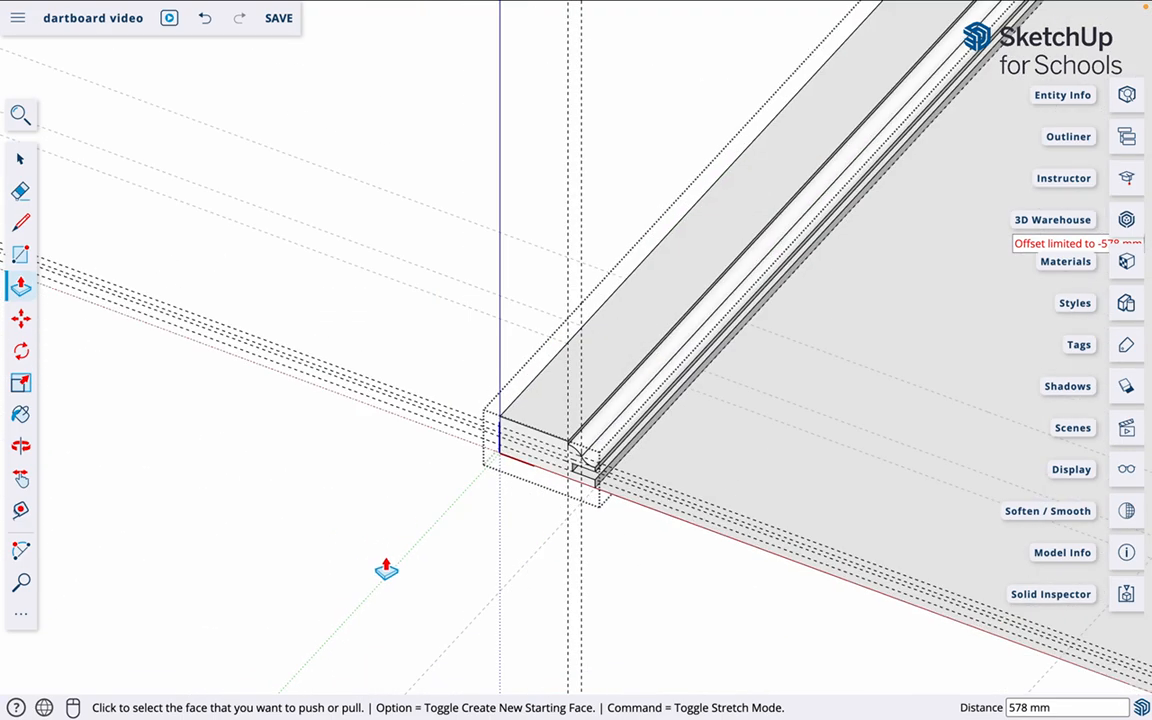
scroll(589, 460, up, 4)
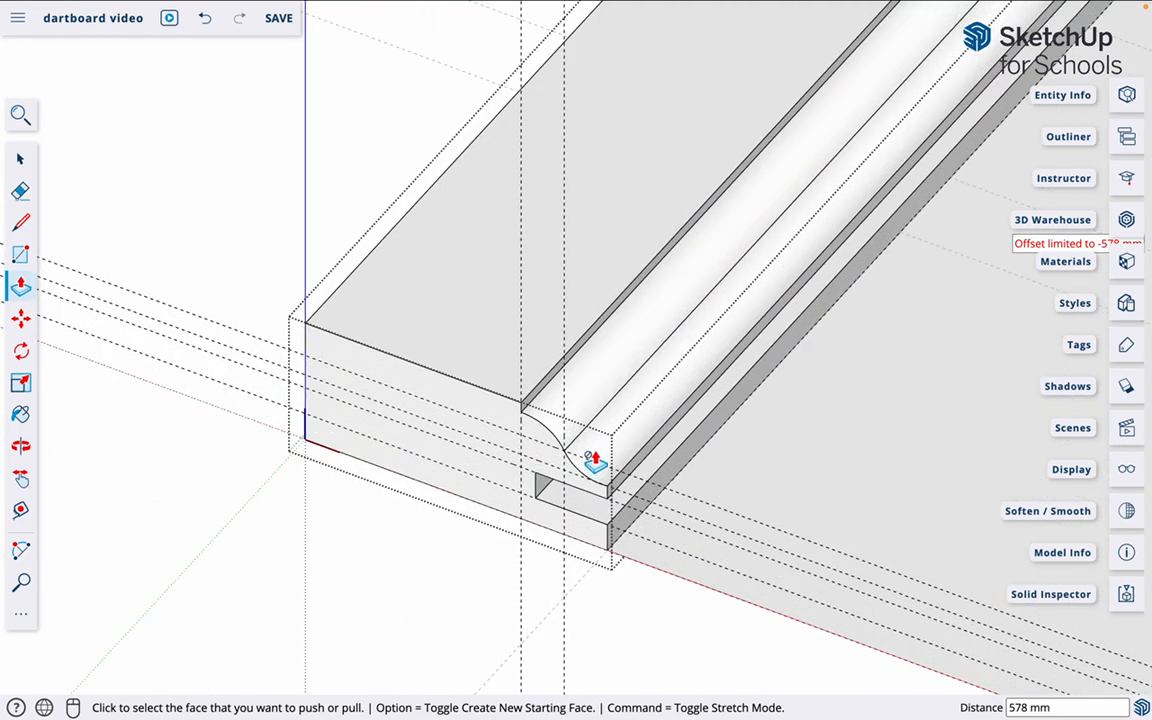
key(space)
click(576, 608)
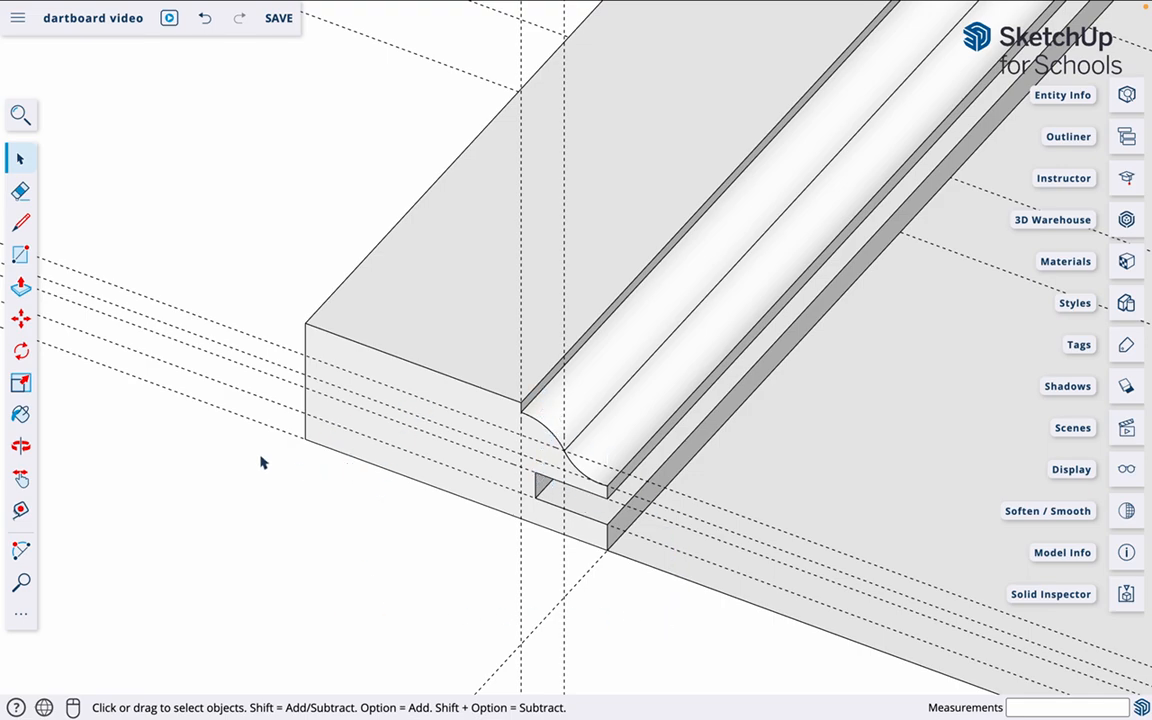
scroll(157, 360, down, 4)
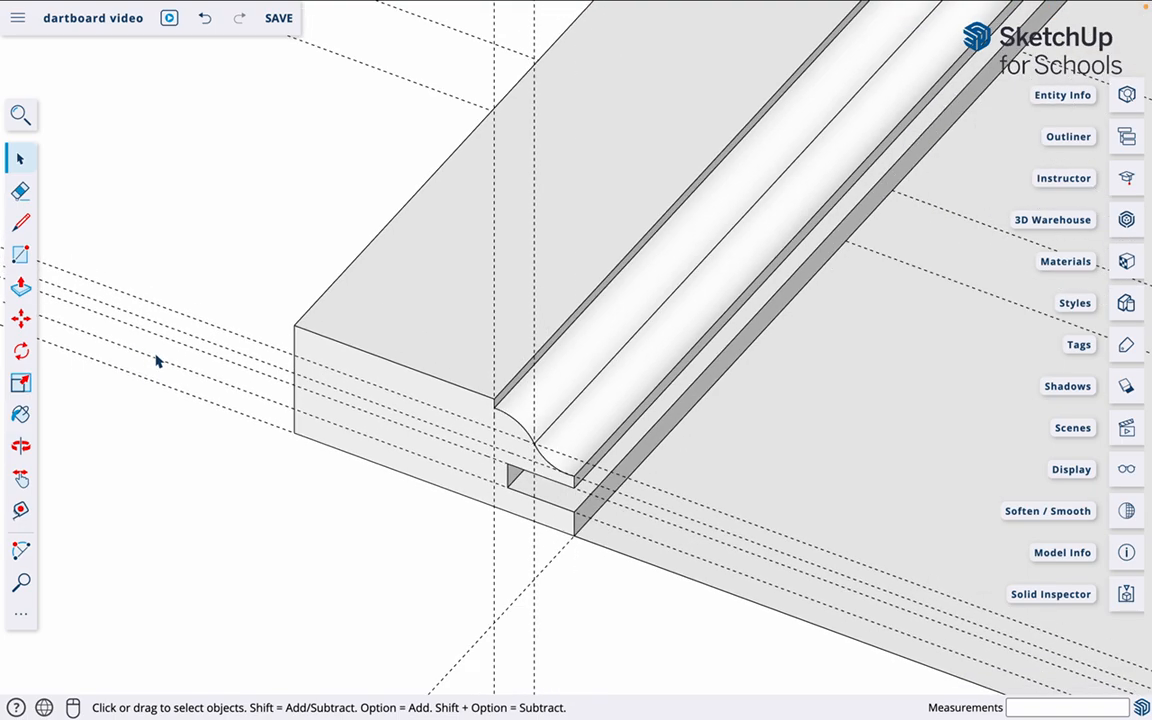
- Copy the grooved side strip from its outer bottom corner along the door's lower edge towards the opposite side
scroll(157, 360, down, 3)
scroll(157, 360, up, 4)
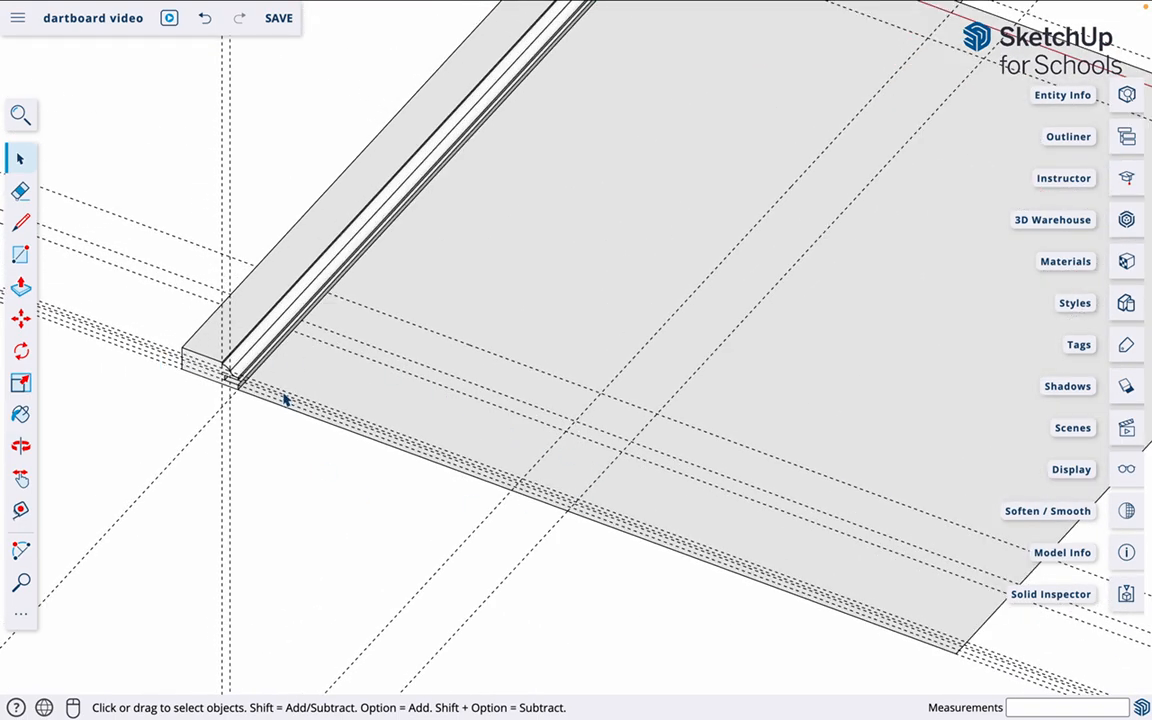
click(253, 298)
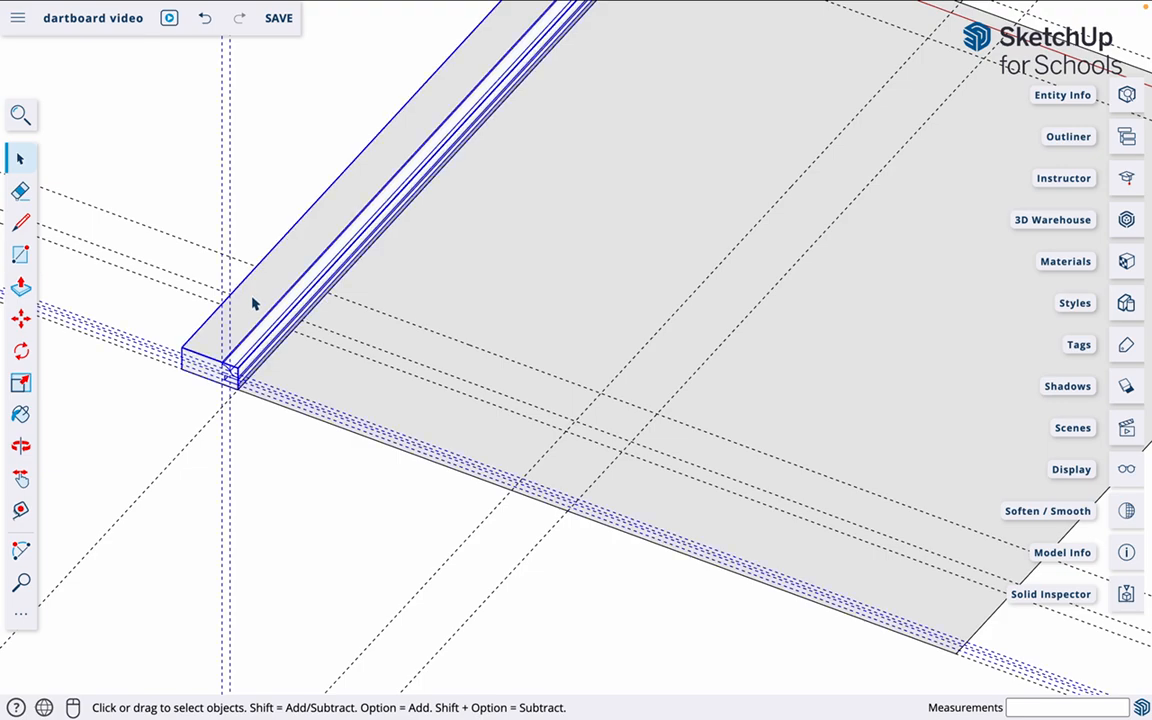
key(m)
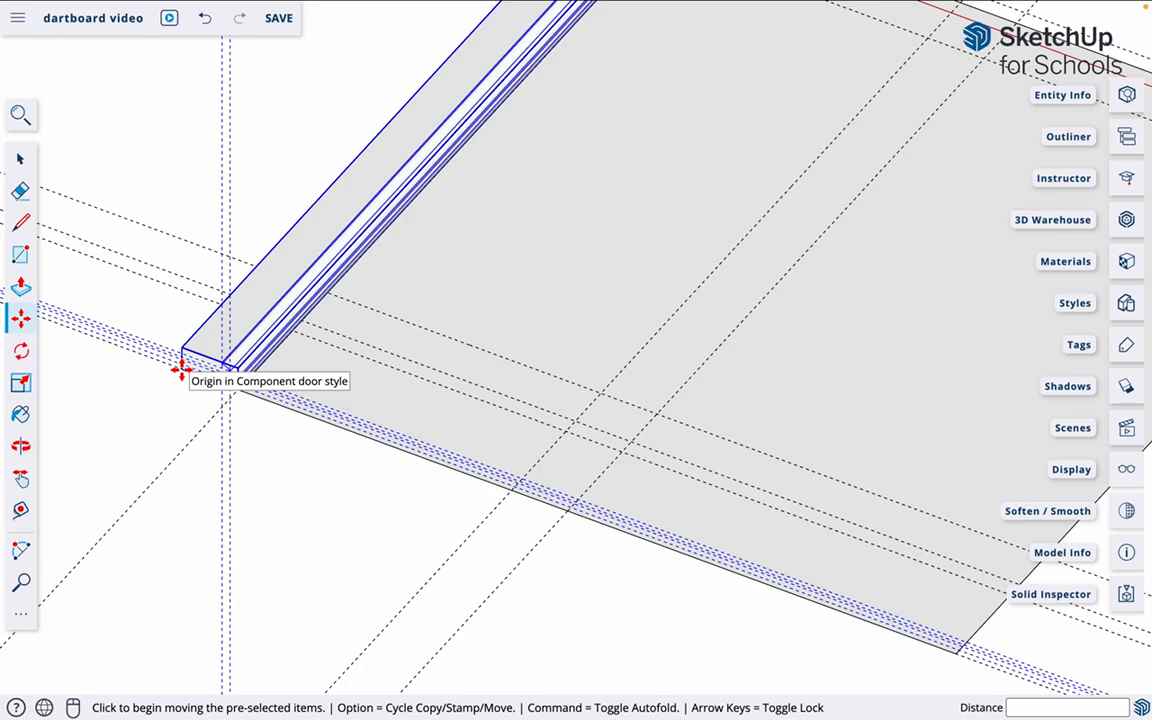
click(181, 369)
key(alt)
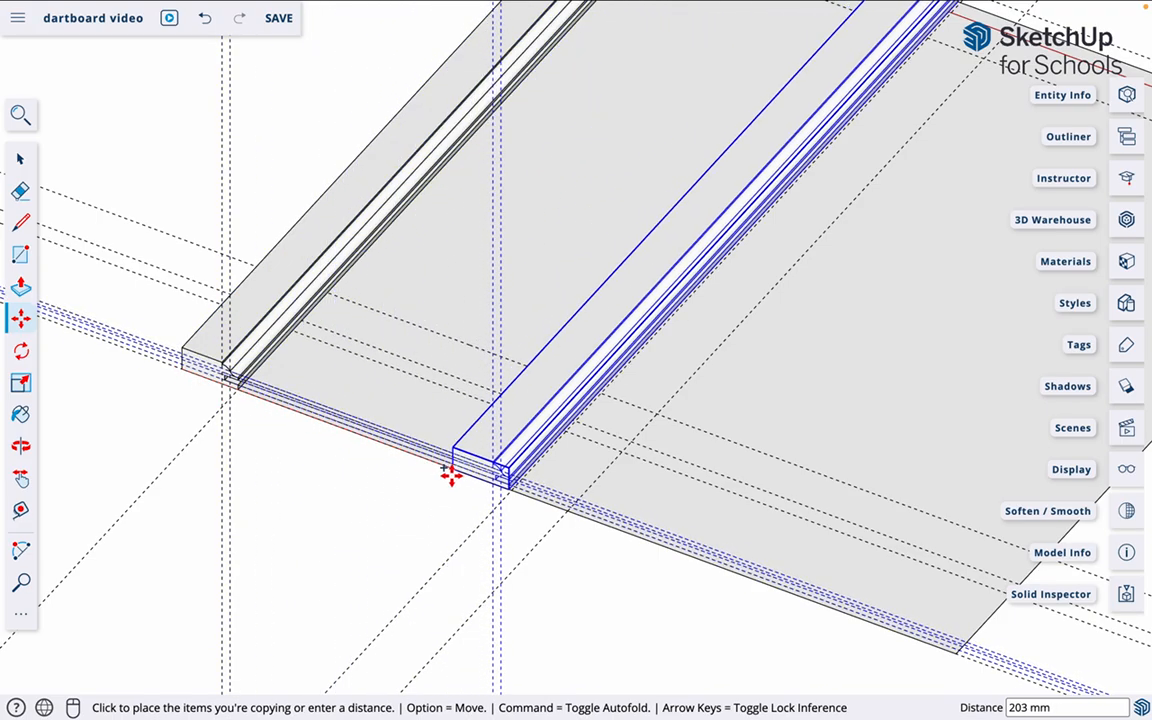
click(562, 517)
key(space)
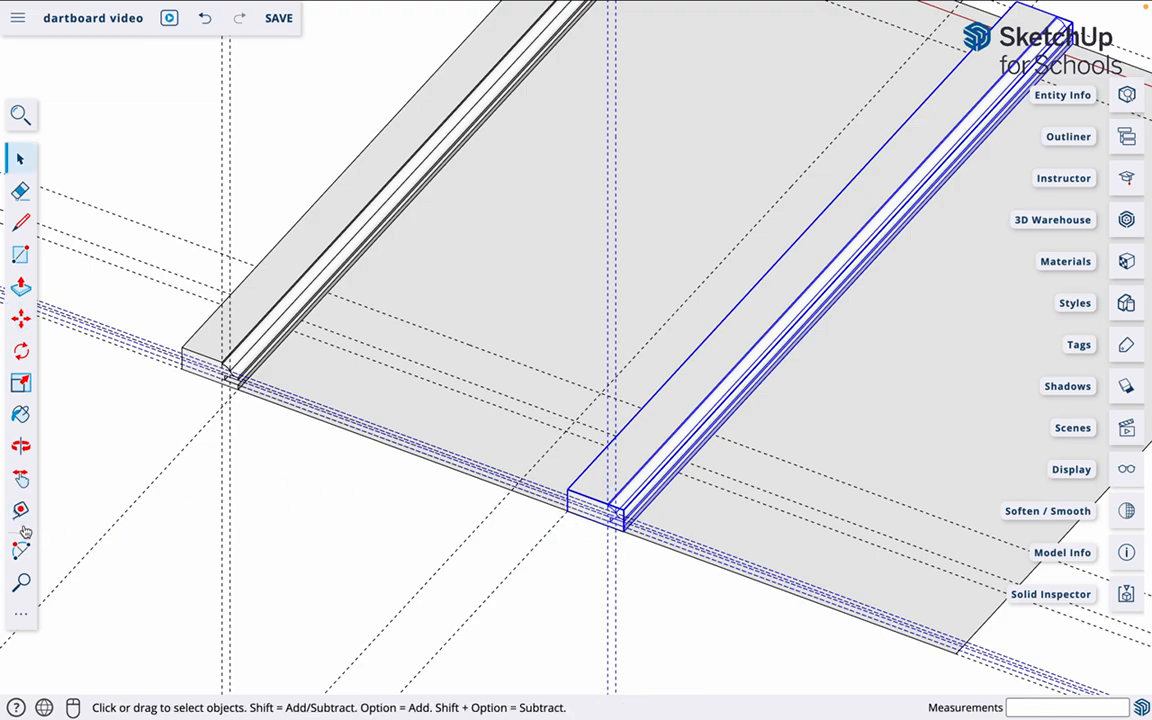
- Flip the copied strip about its lengthwise red plane so its moulded edge faces the original strip
click(21, 616)
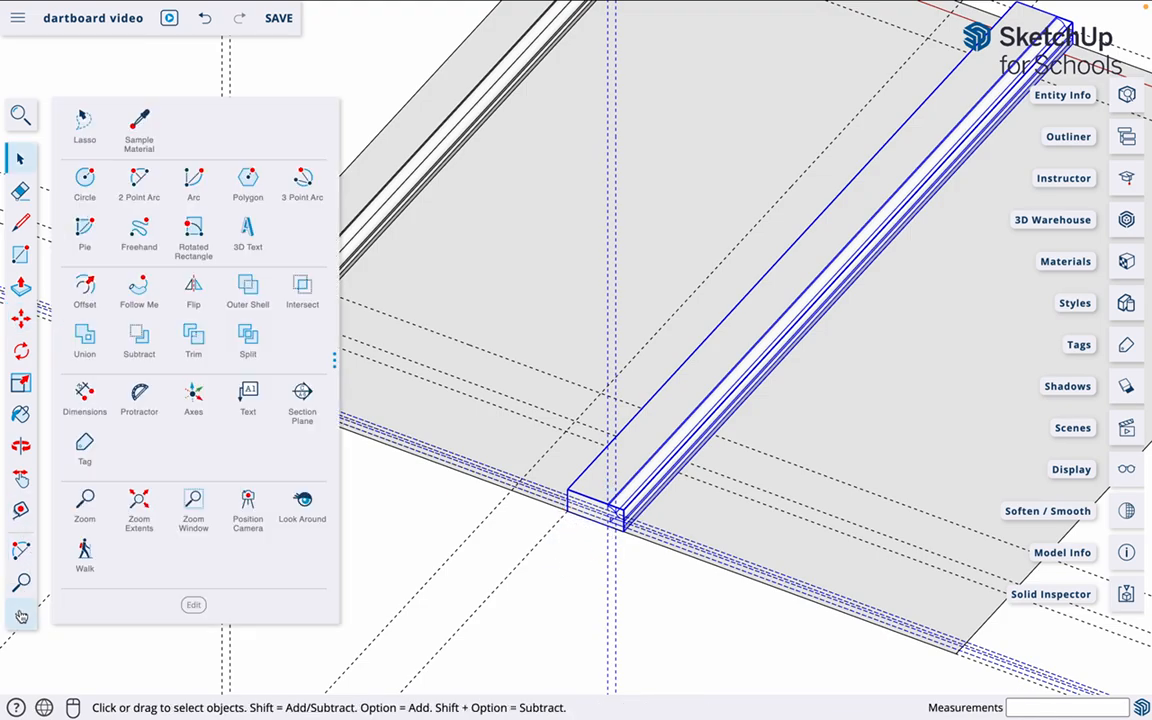
click(186, 285)
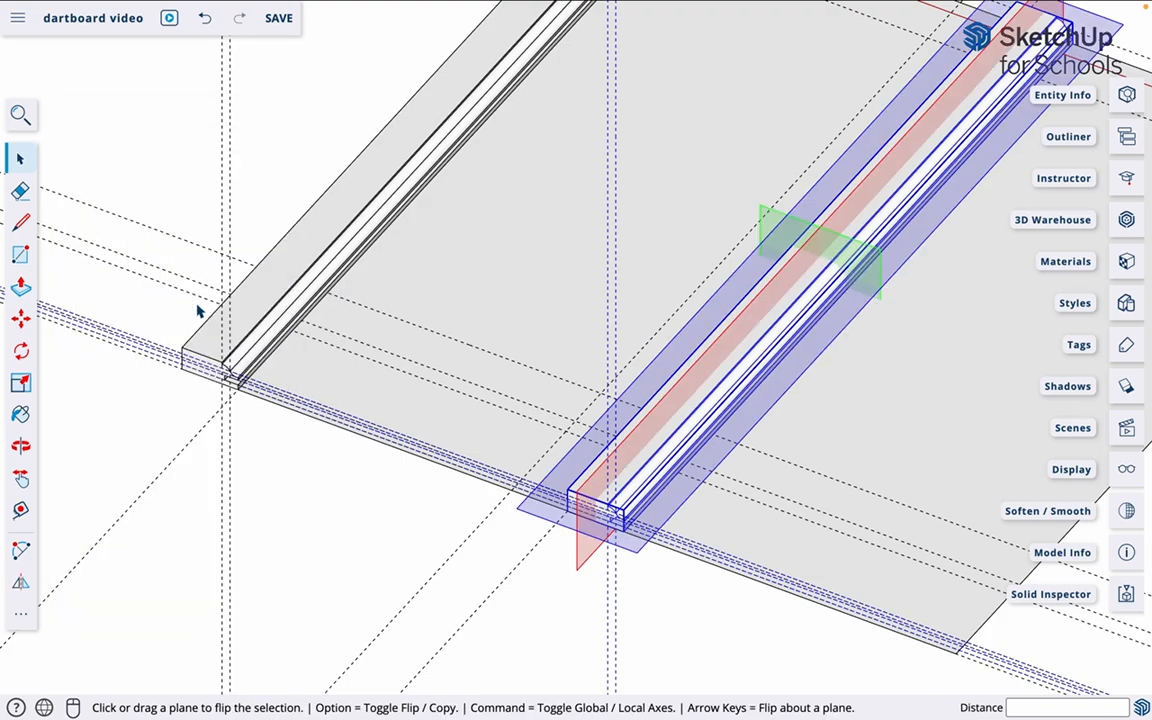
click(581, 561)
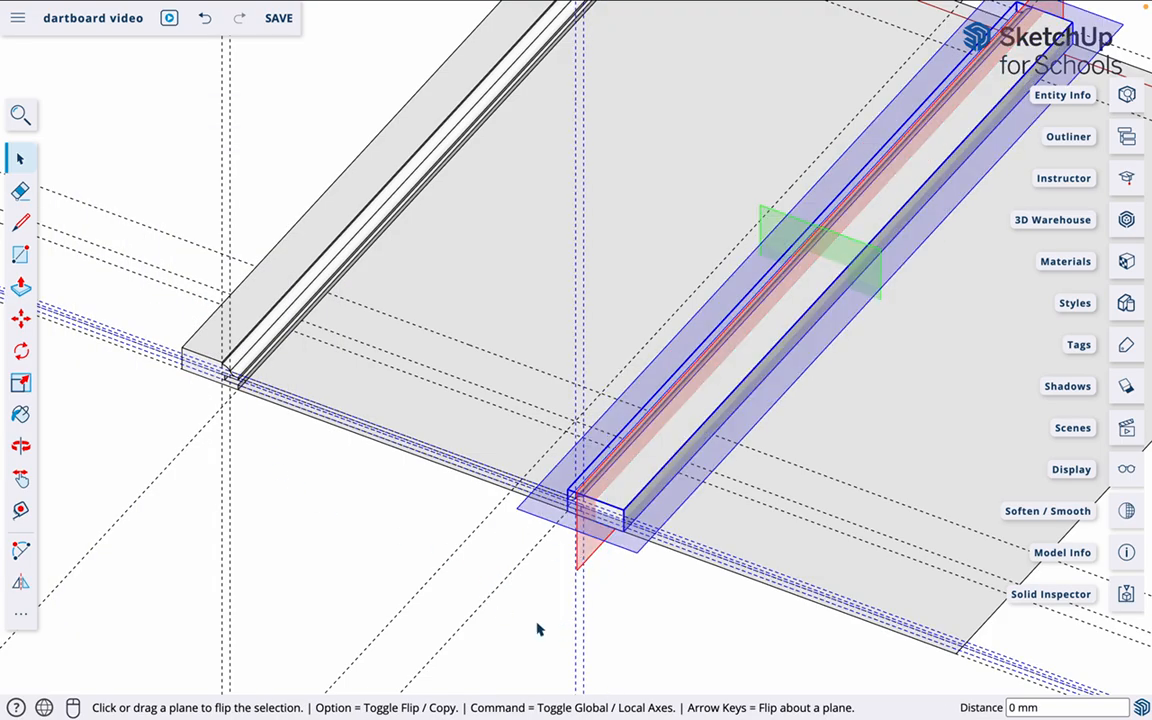
scroll(561, 548, up, 5)
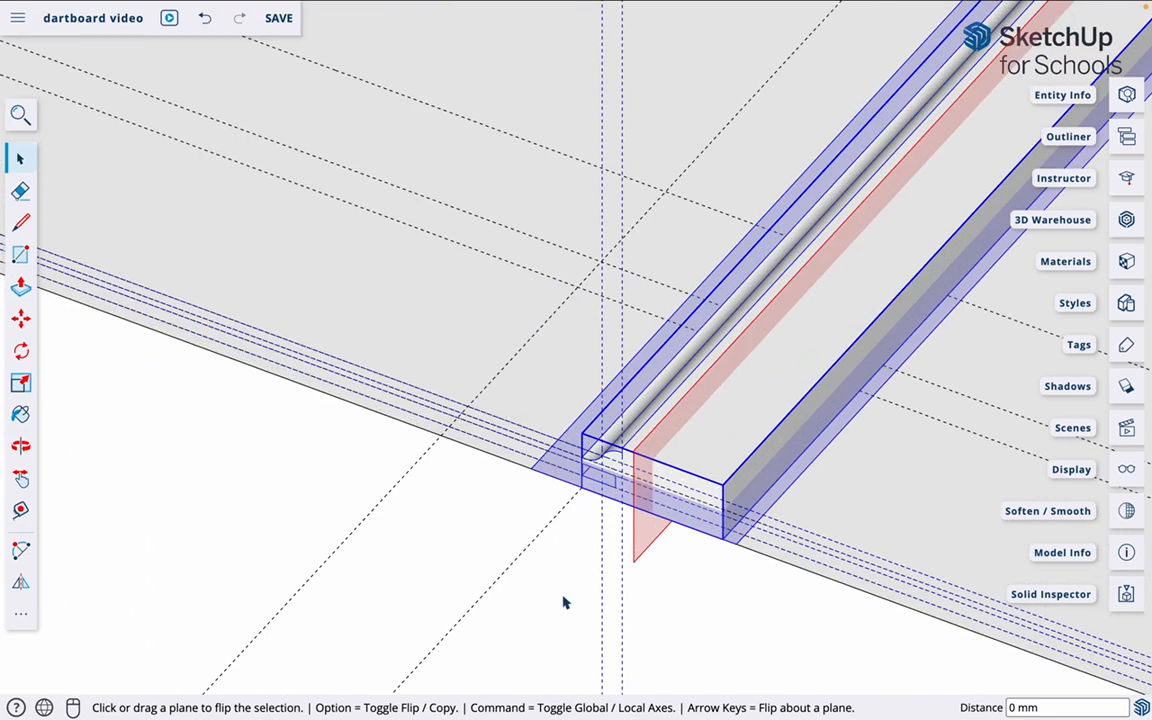
key(space)
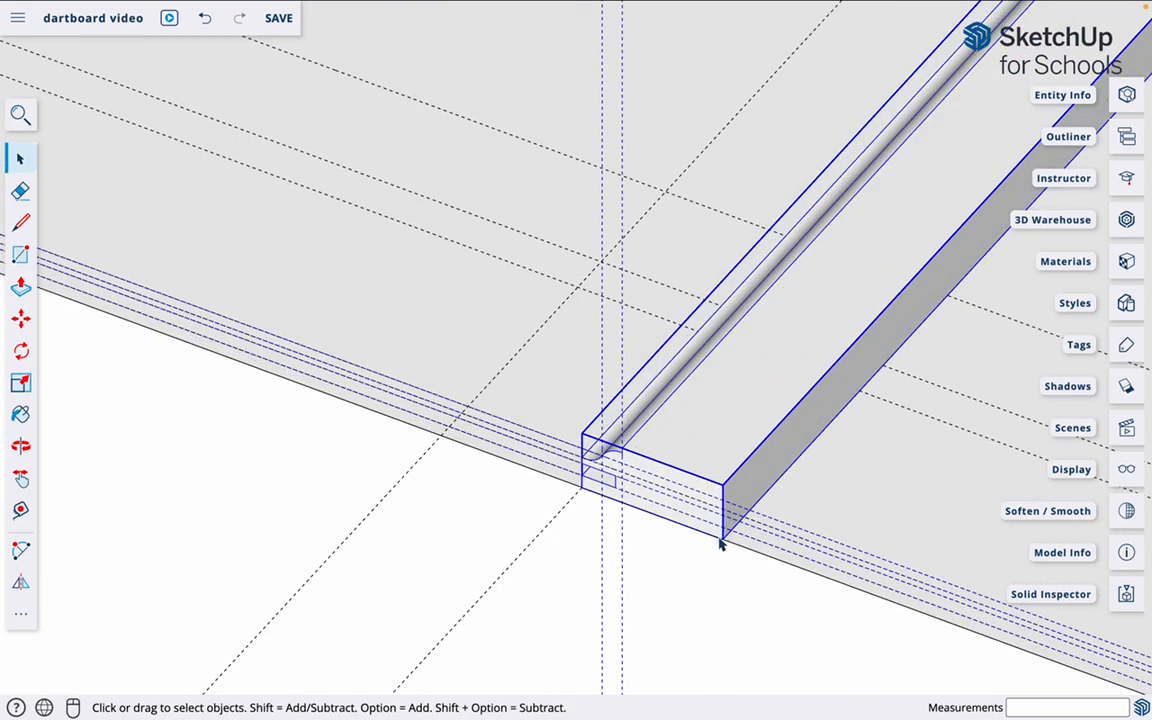
- Move the flipped strip 42 mm back along the lower edge so its outer bottom corner meets the guide, and deselect it
key(m)
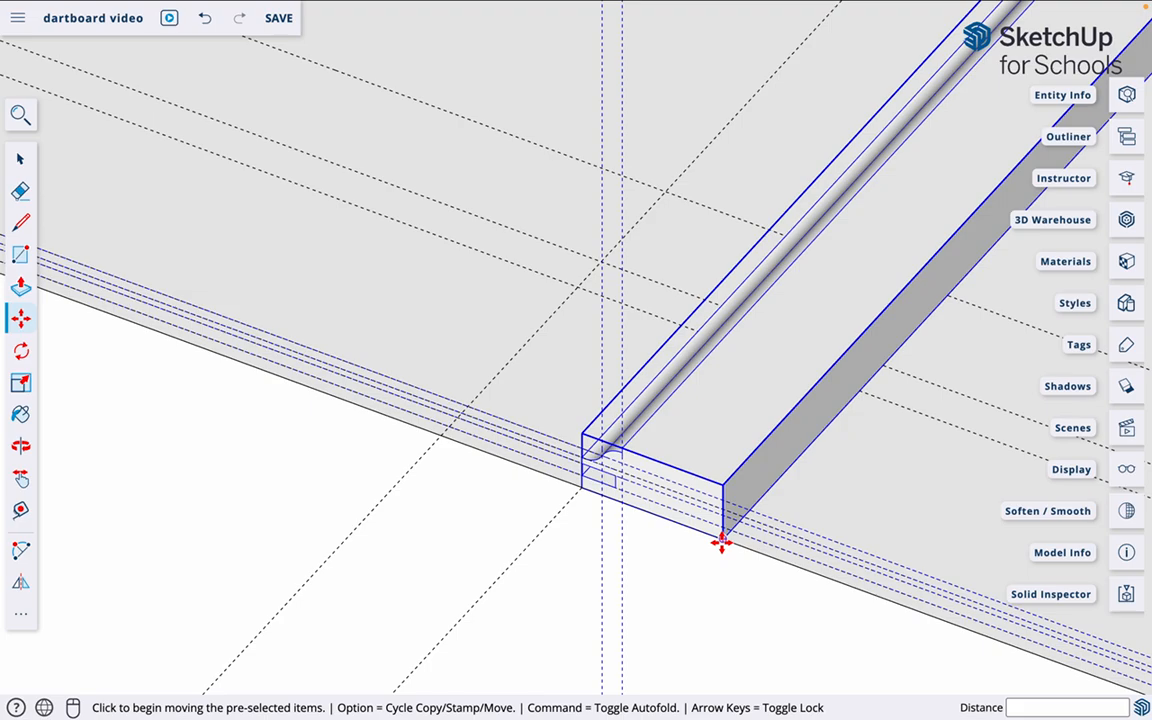
click(722, 541)
click(584, 489)
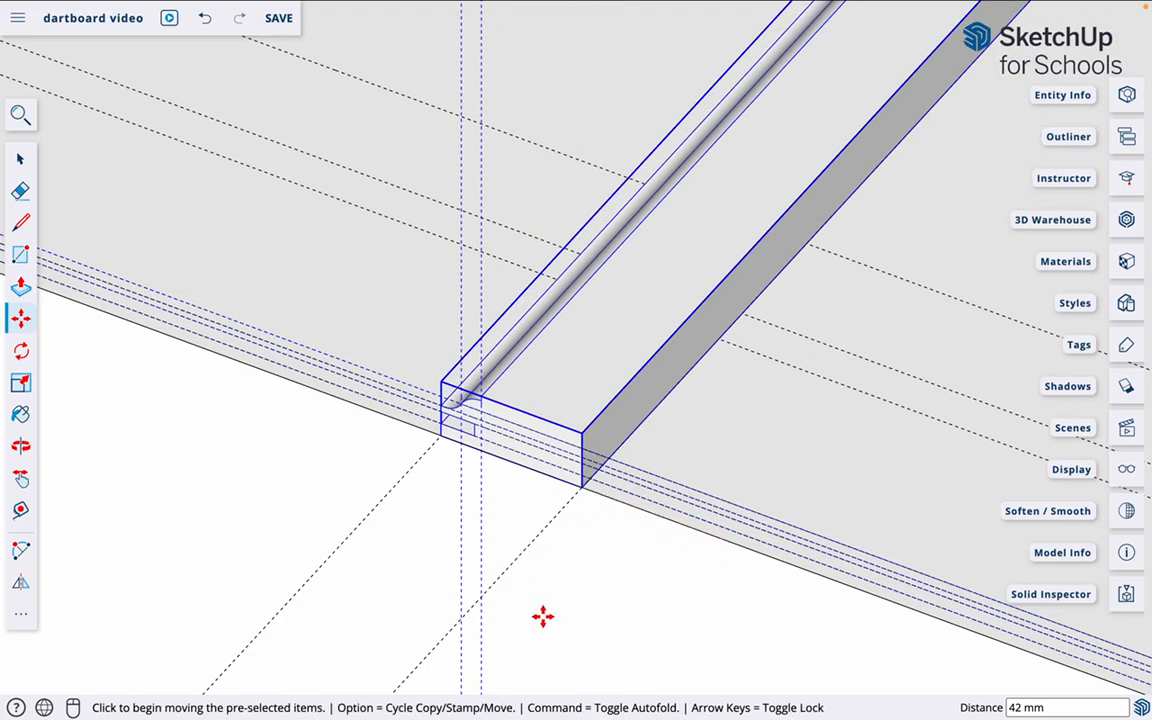
key(space)
click(596, 623)
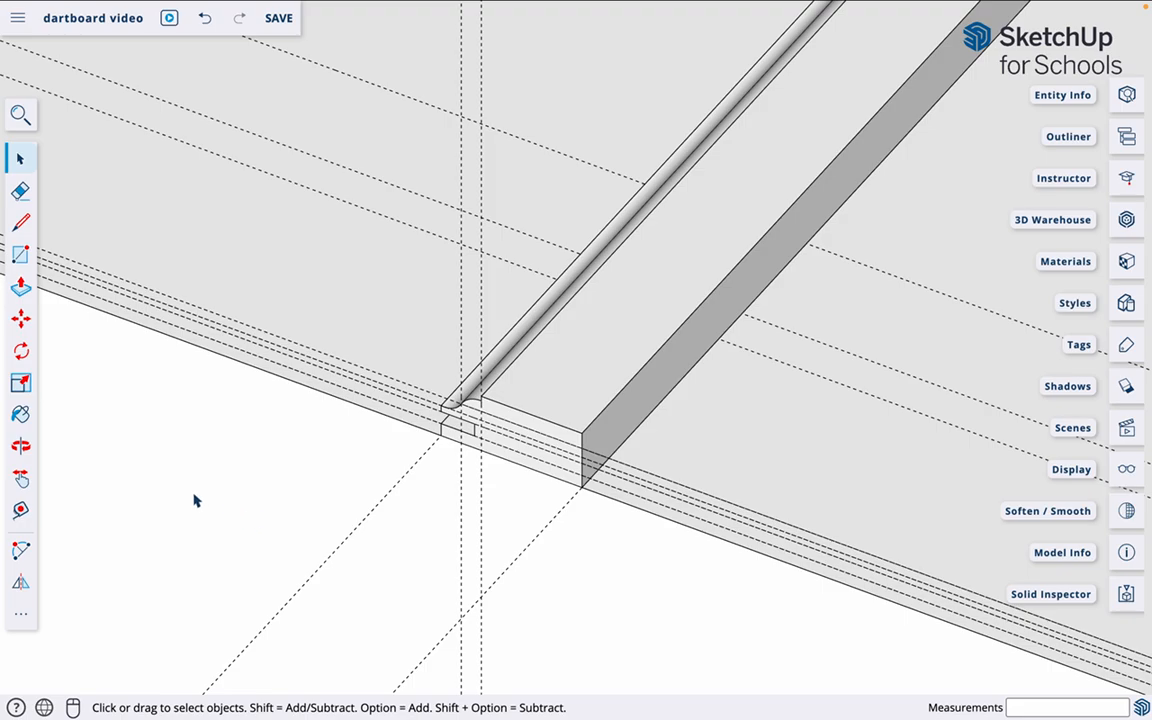
- Examine the end profiles and spacing of the two facing side strips along the door's lower edge
scroll(195, 501, up, 3)
scroll(195, 501, up, 1)
scroll(195, 501, down, 2)
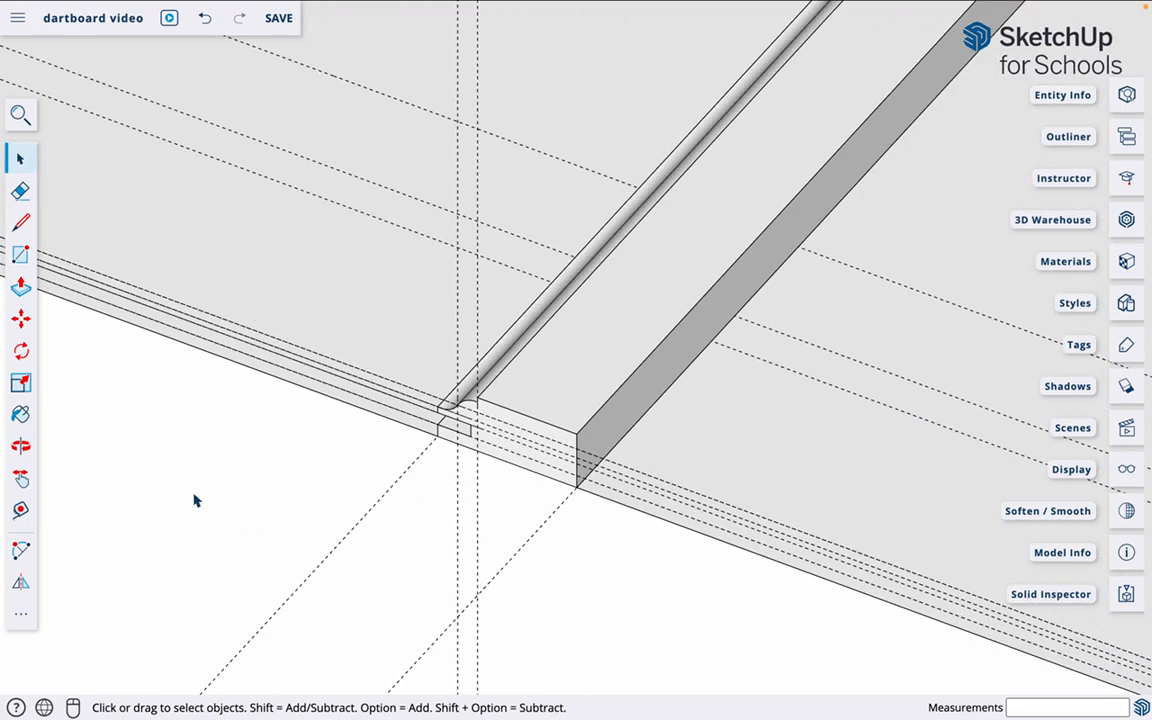
scroll(195, 501, down, 3)
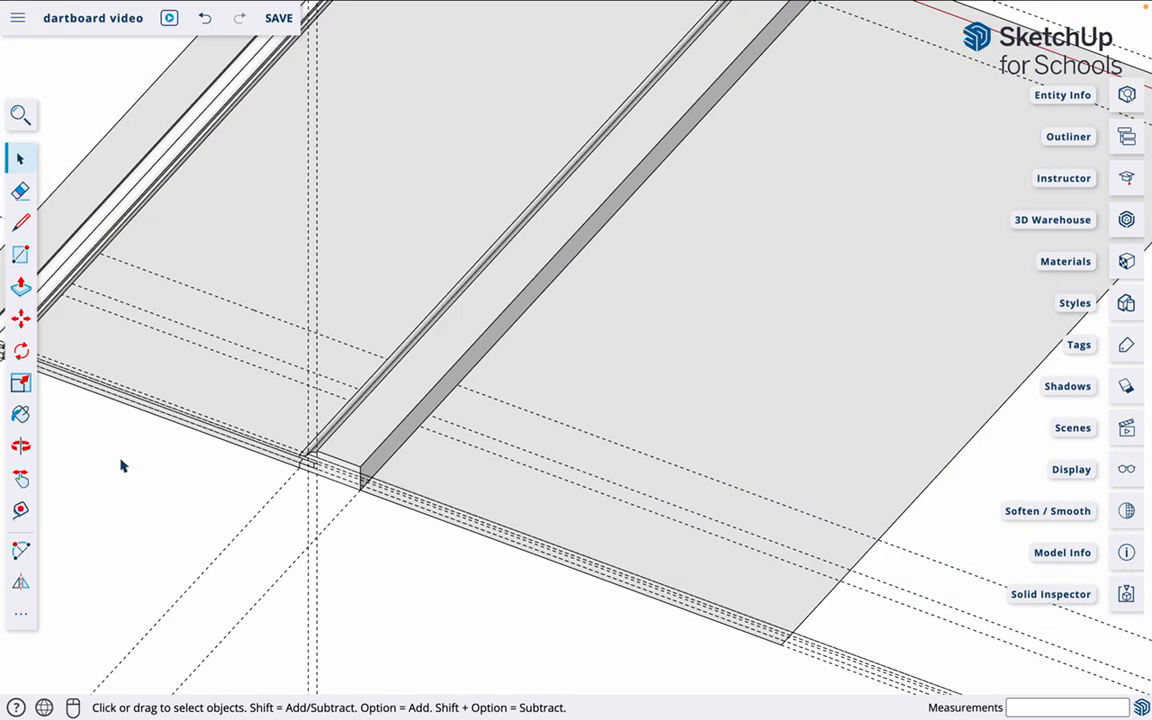
scroll(117, 456, up, 2)
scroll(117, 456, up, 3)
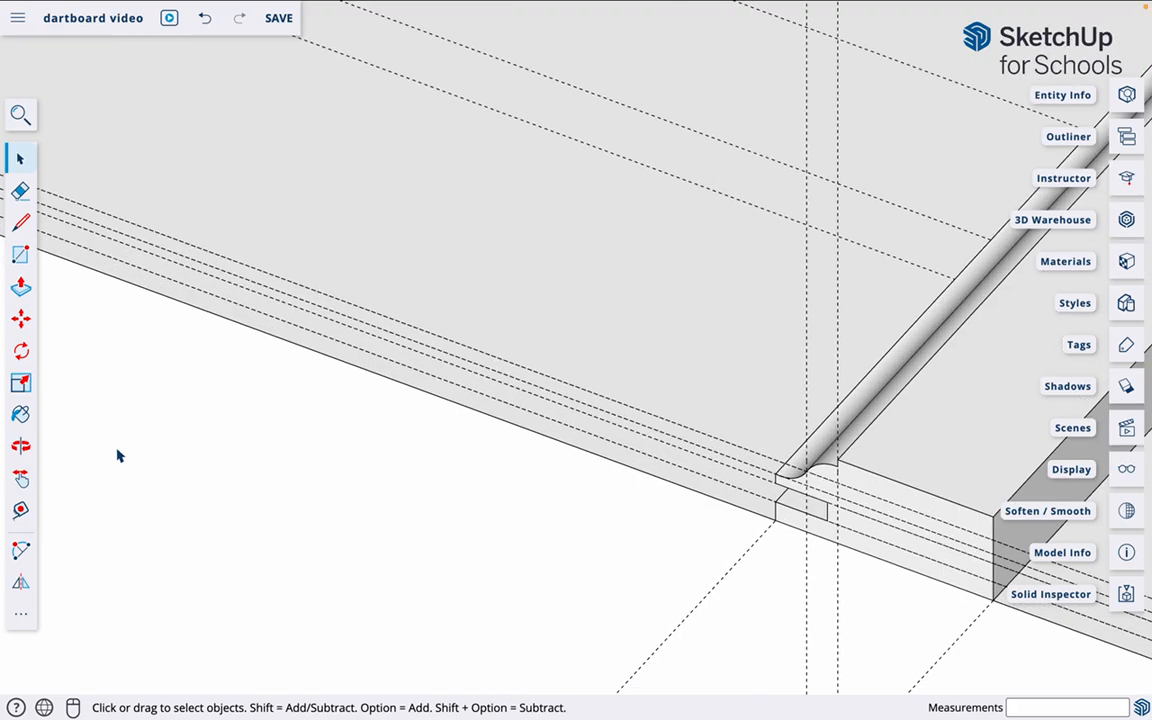
scroll(117, 456, down, 5)
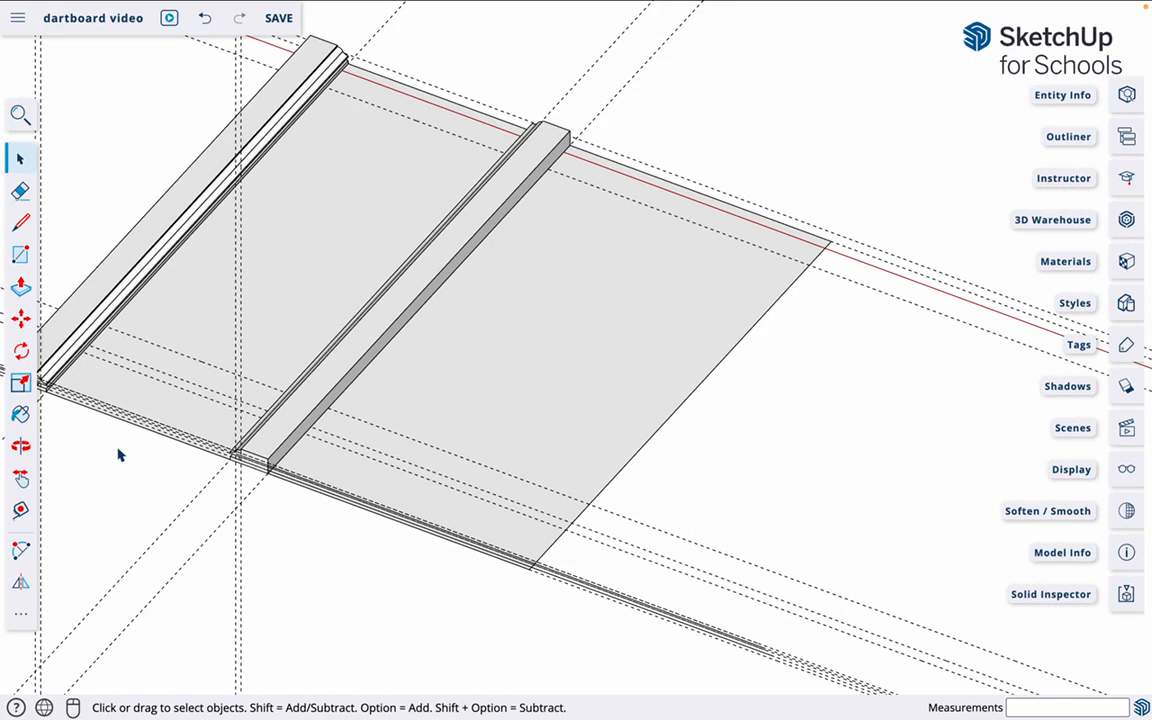
scroll(117, 456, down, 1)
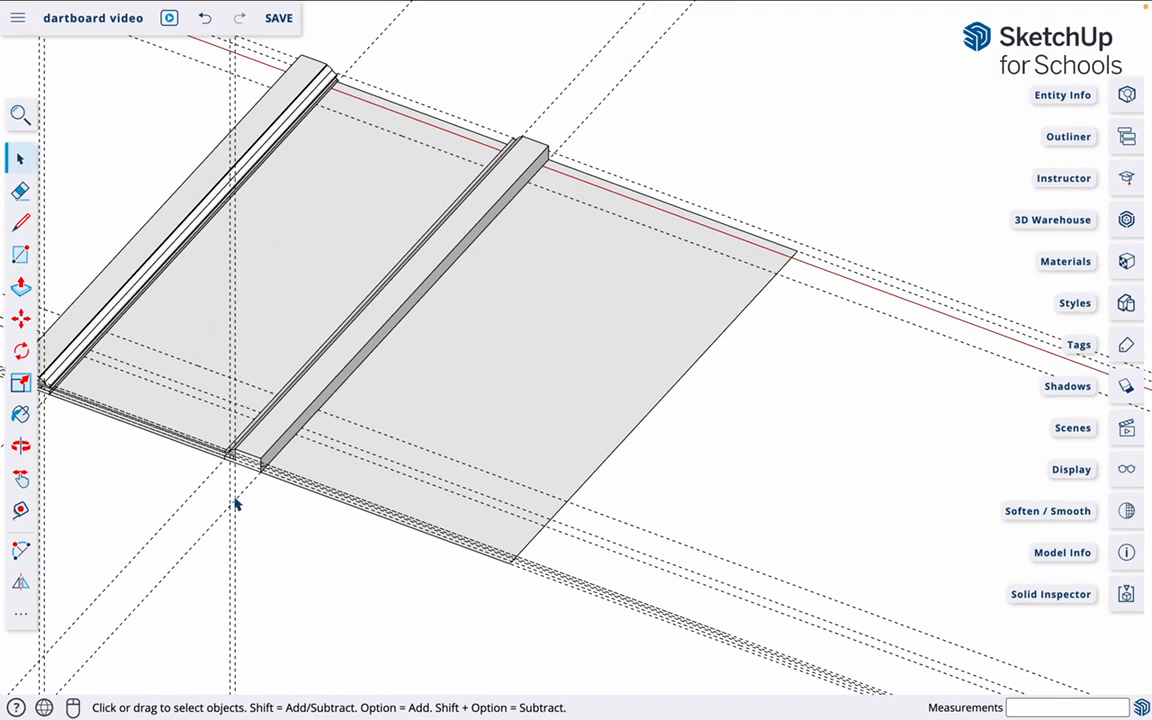
scroll(154, 548, up, 3)
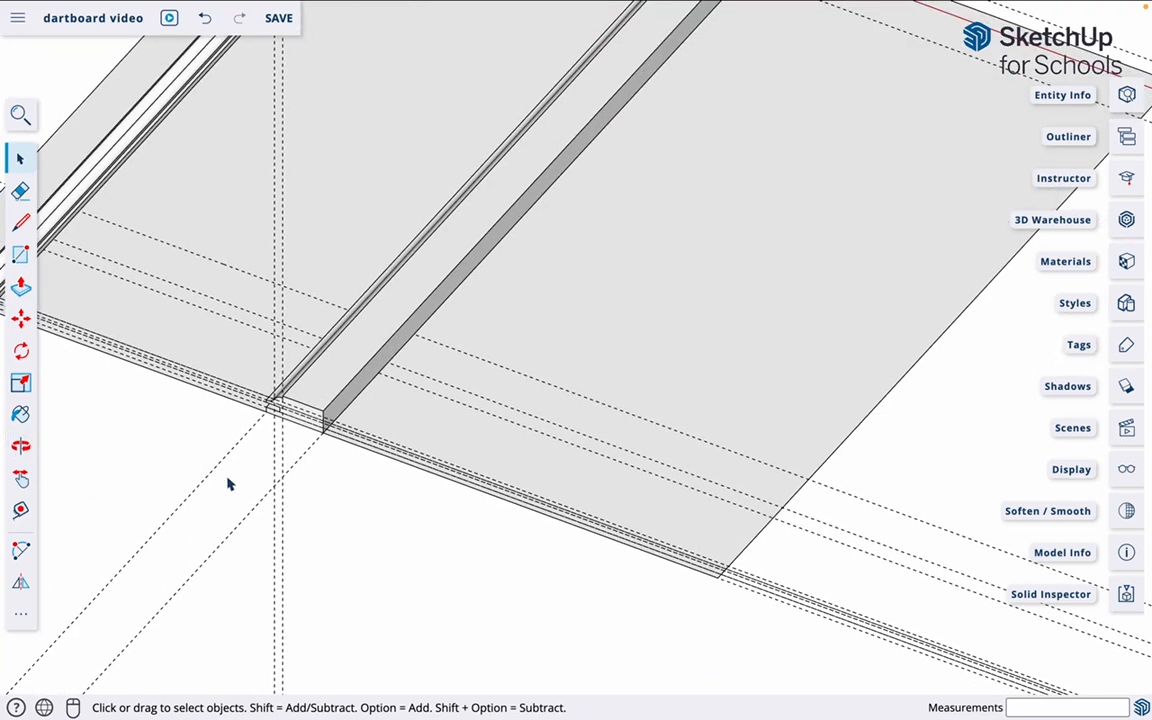
scroll(724, 605, up, 1)
scroll(631, 549, down, 5)
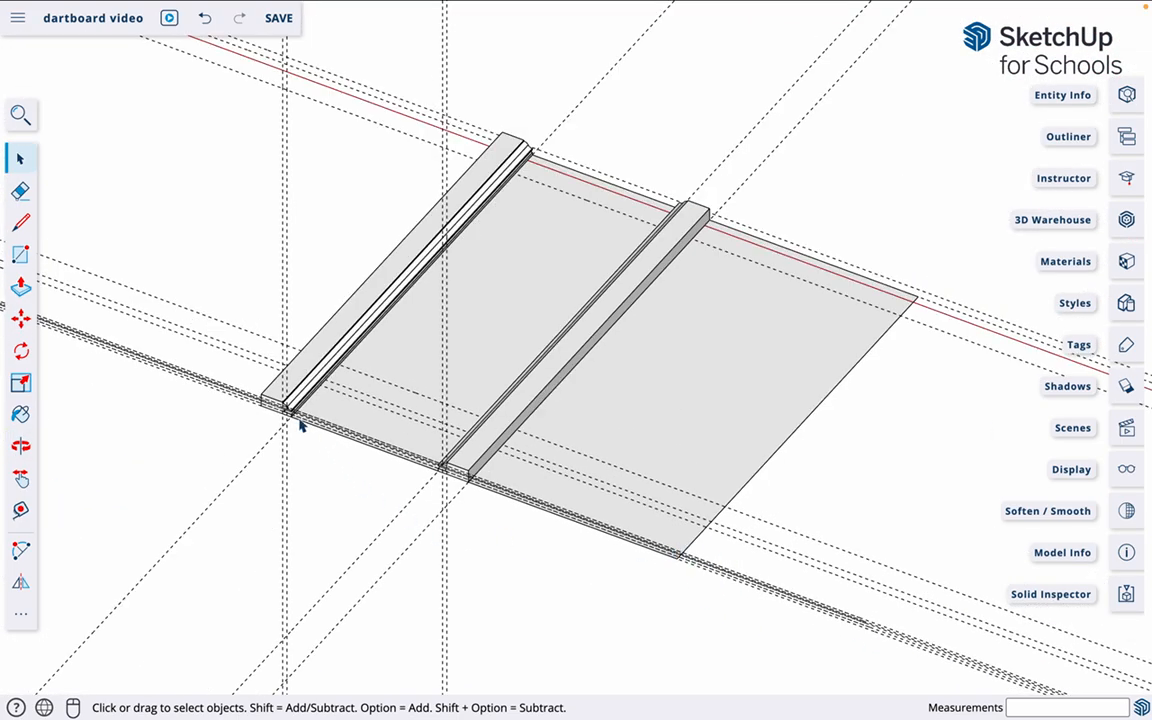
scroll(298, 424, up, 4)
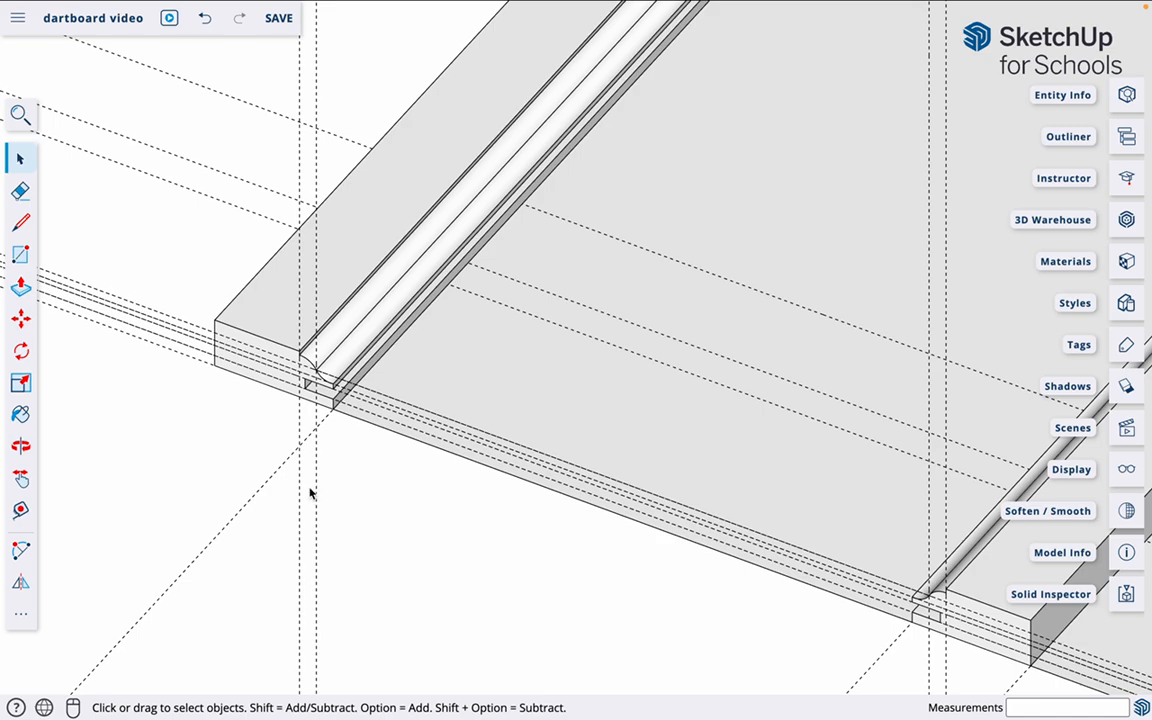
- Save the model and draw a 115 × 229 mm rectangle between the side strips, starting at the original strip's moulding corner
key(super+s)
key(r)
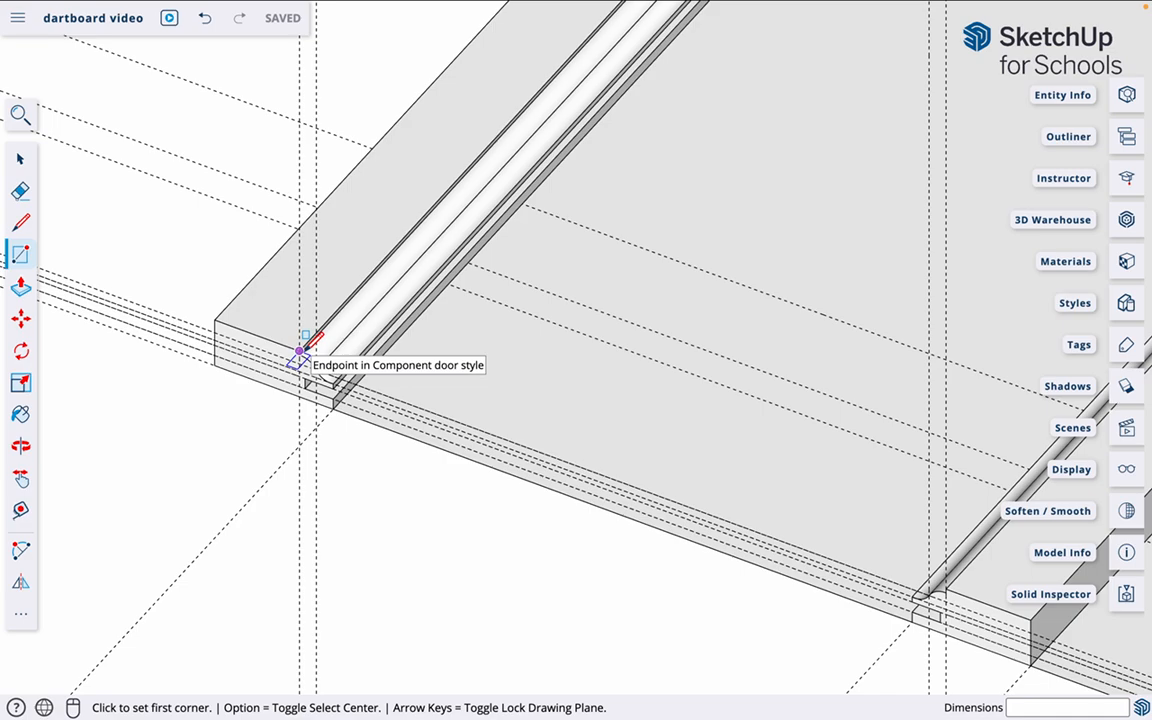
click(299, 351)
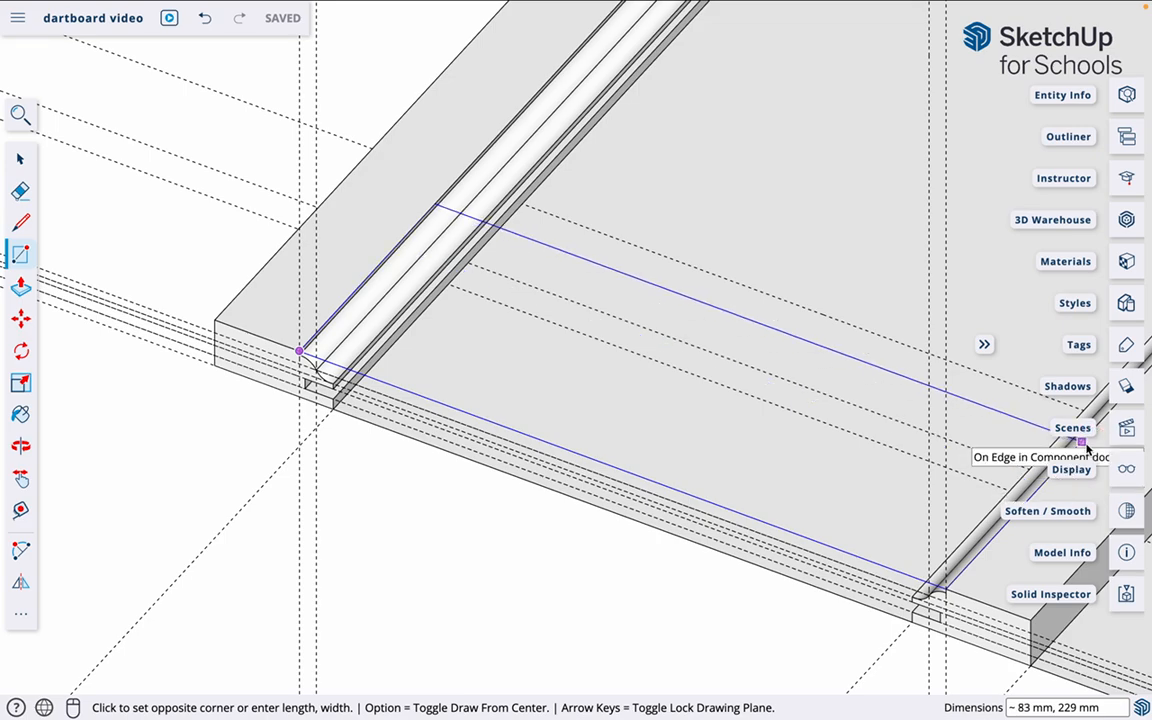
text(115,229)
key(Return)
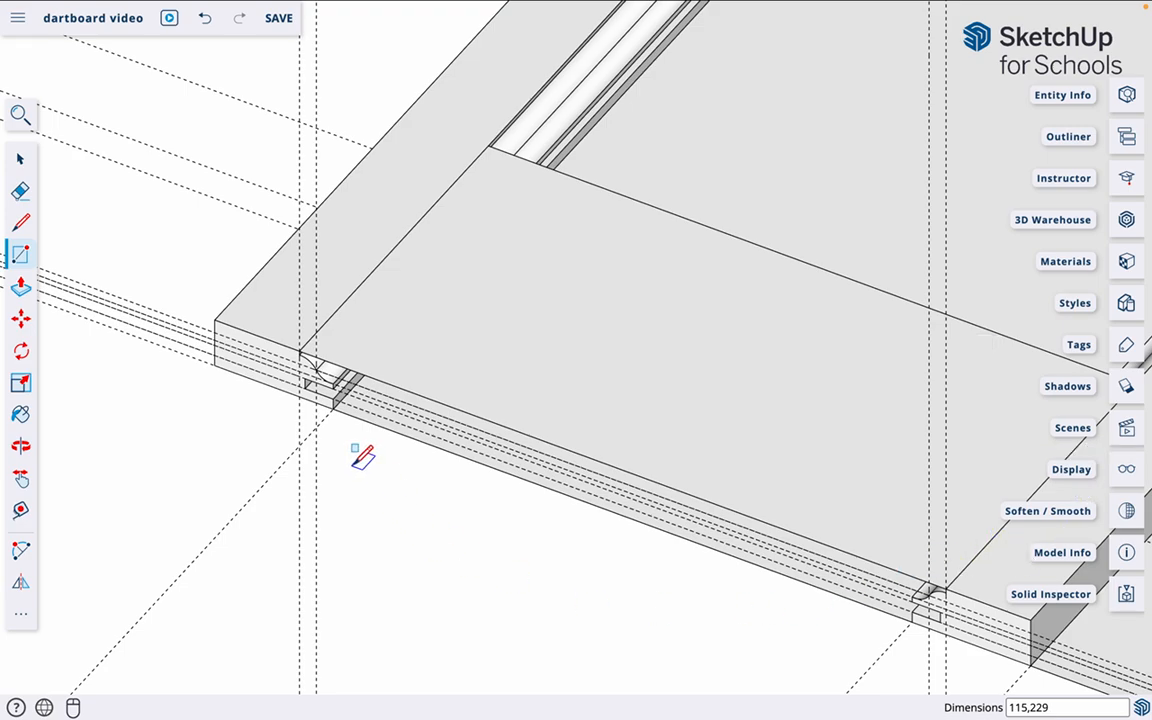
- Extrude the rectangle's face 18 mm downwards to the underside of the side strips
key(p)
click(473, 404)
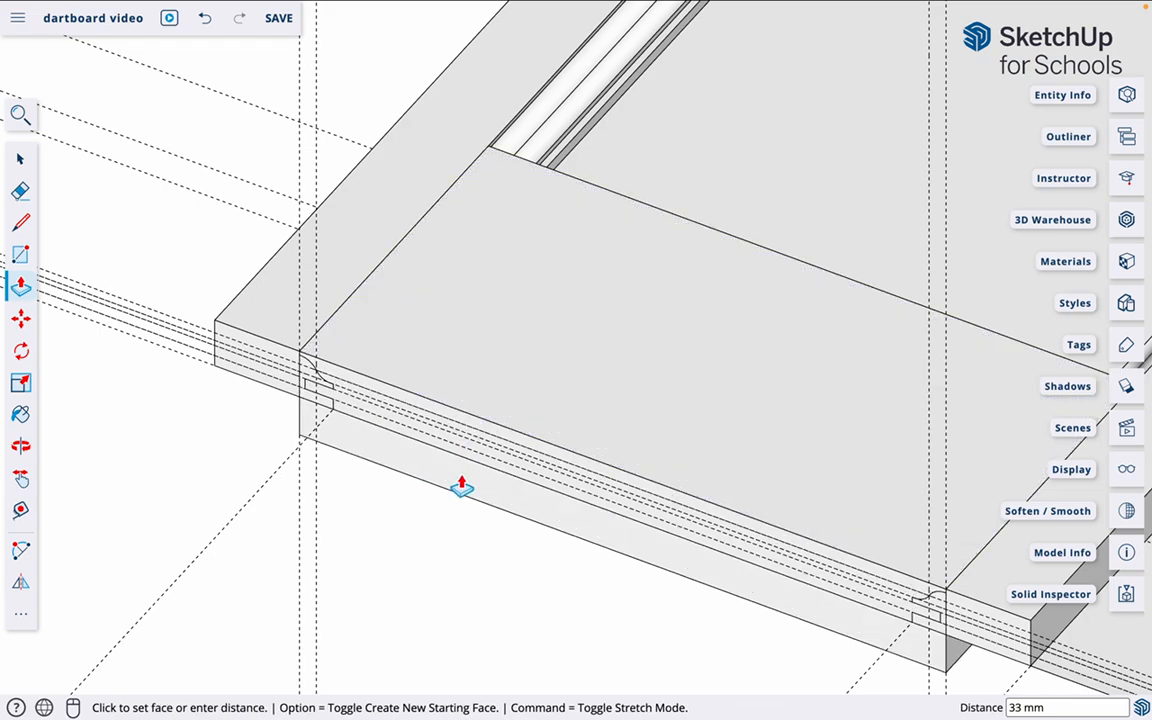
click(336, 414)
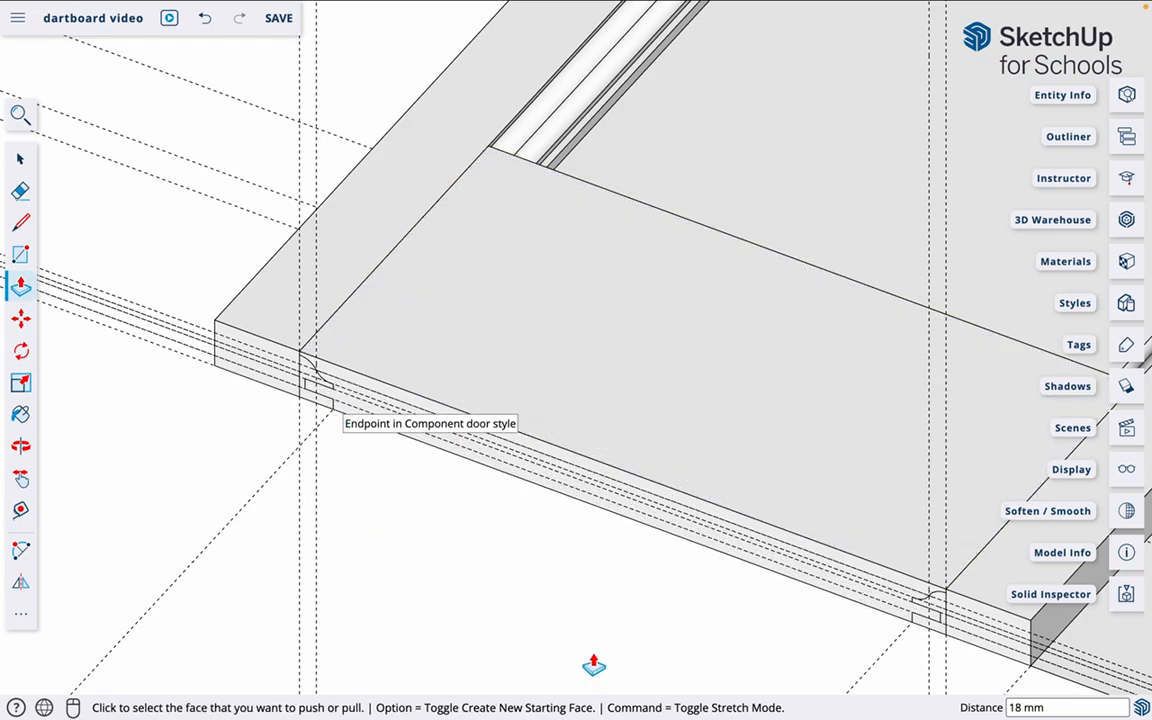
key(space)
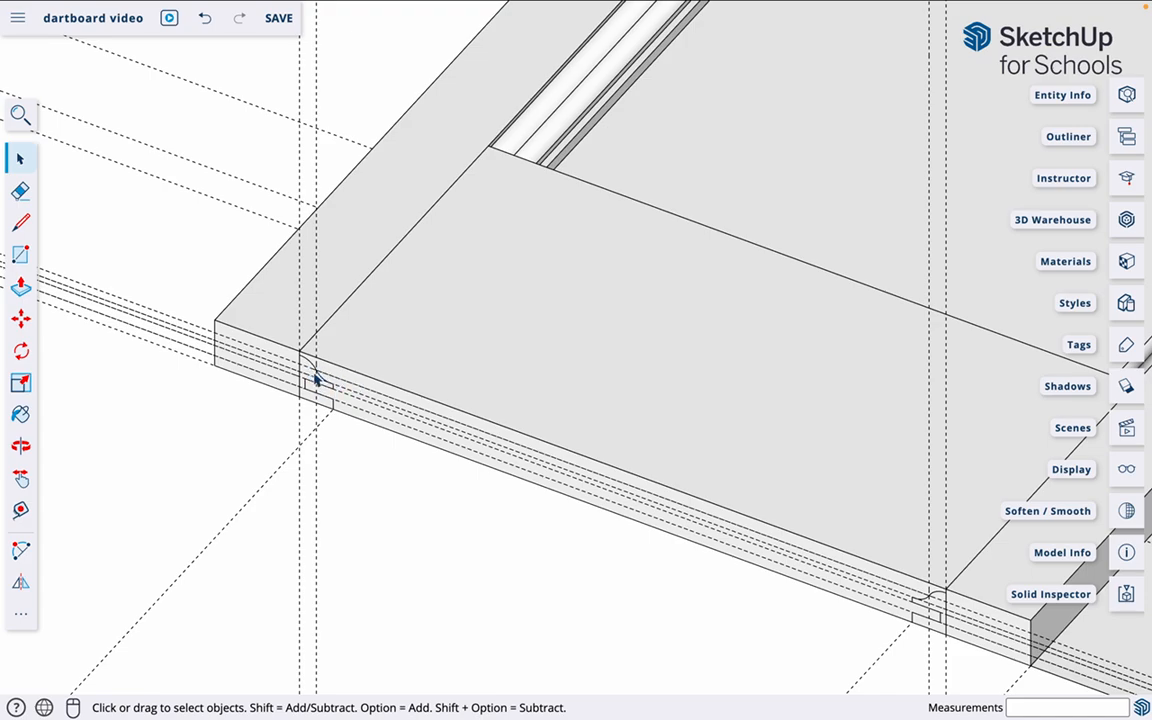
- Select the slab between the side strips and make it a component named as the bottom rail
click(286, 332)
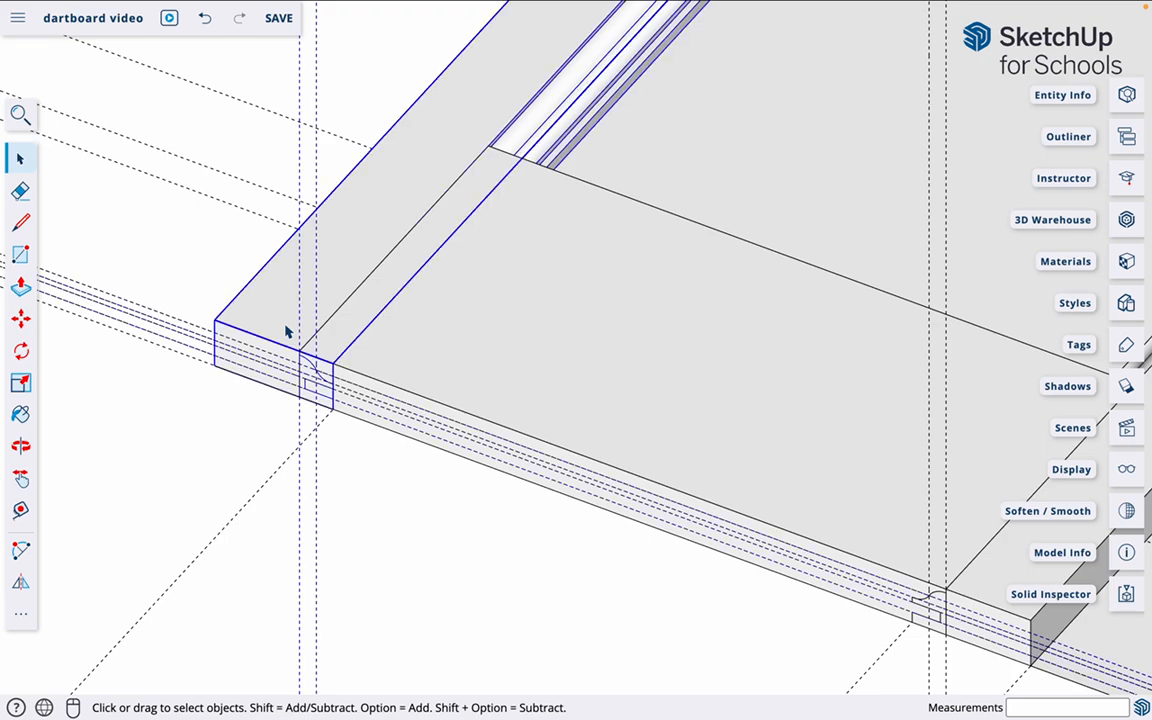
click(481, 381)
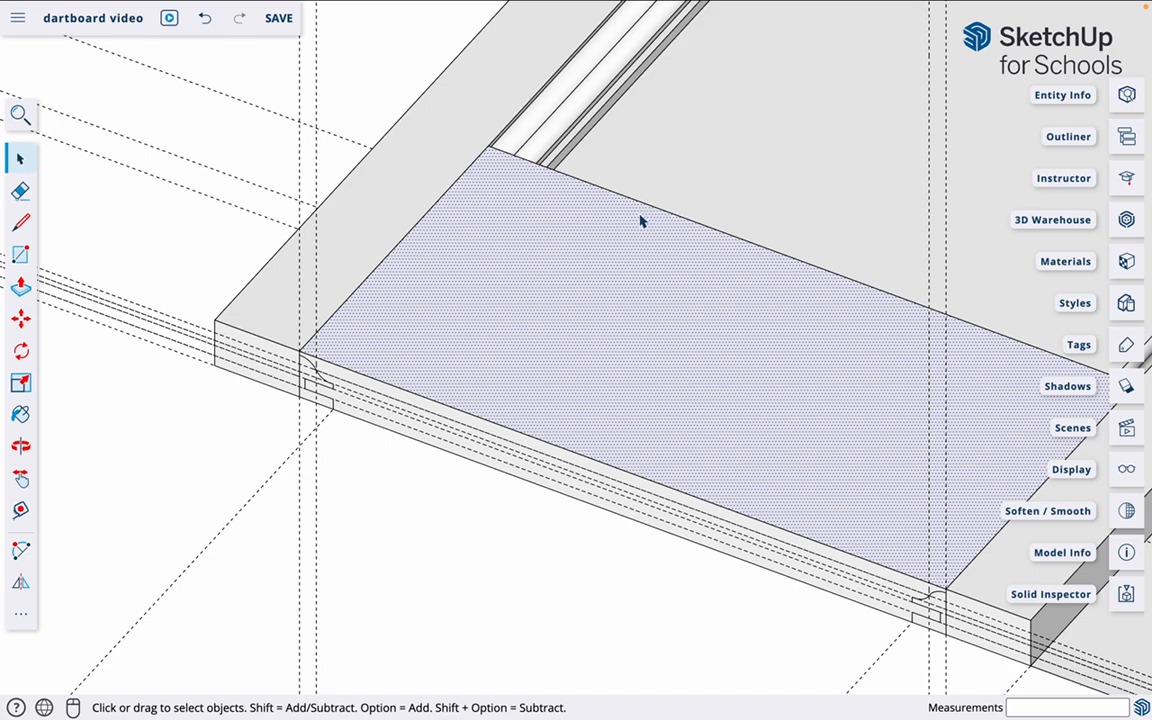
middle_drag(715, 561, 288, 327)
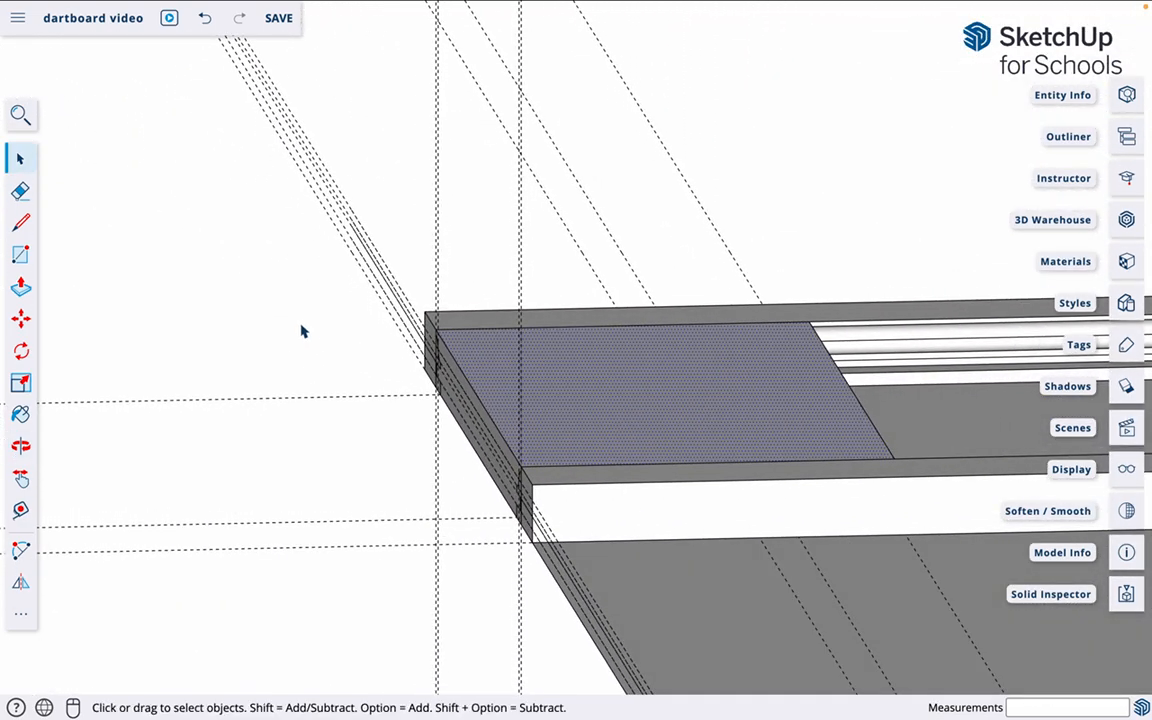
double_click(633, 409)
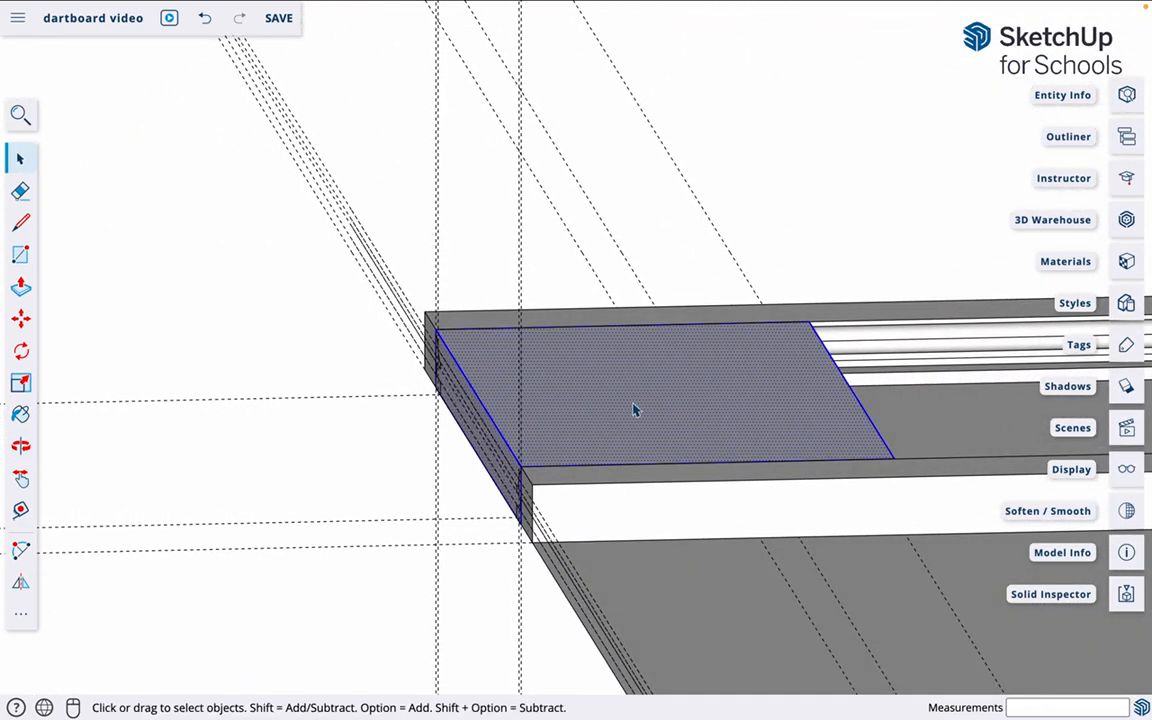
right_click(633, 409)
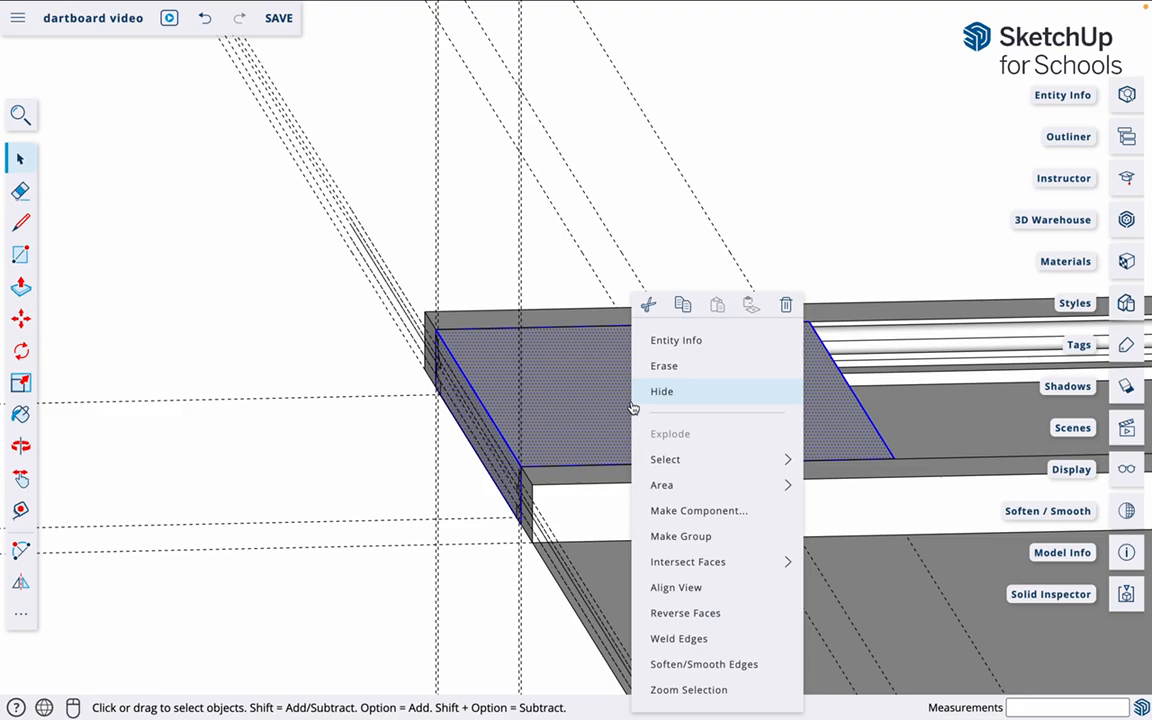
click(659, 514)
click(561, 366)
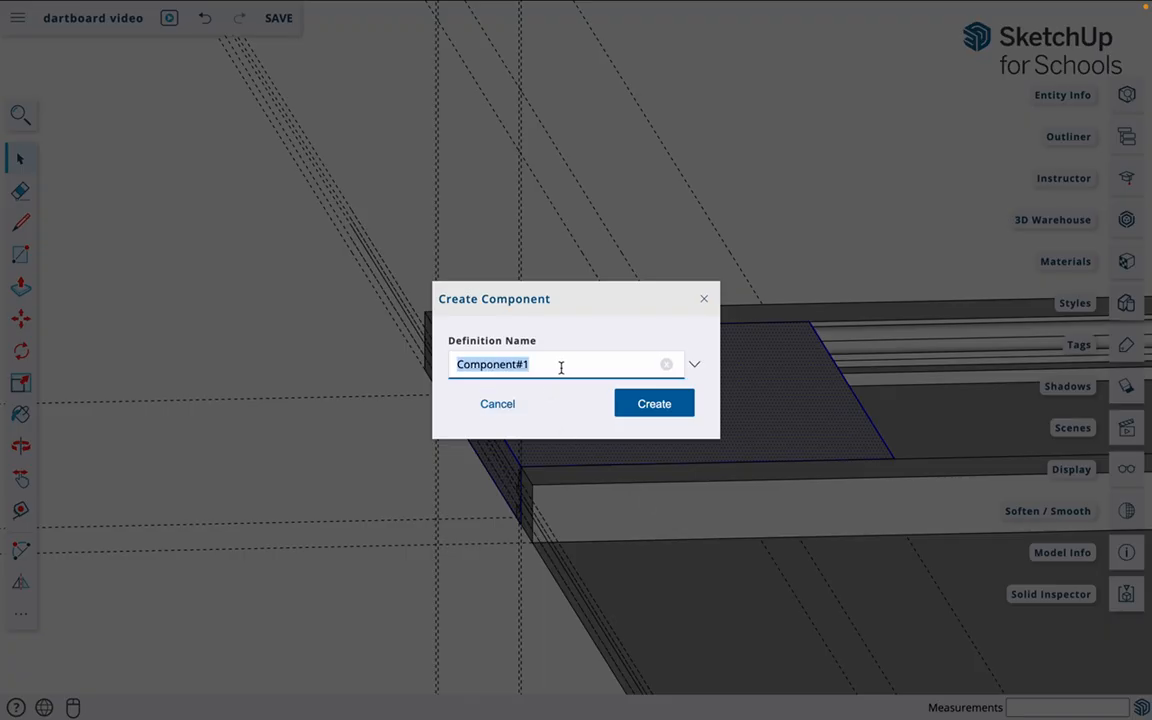
click(562, 366)
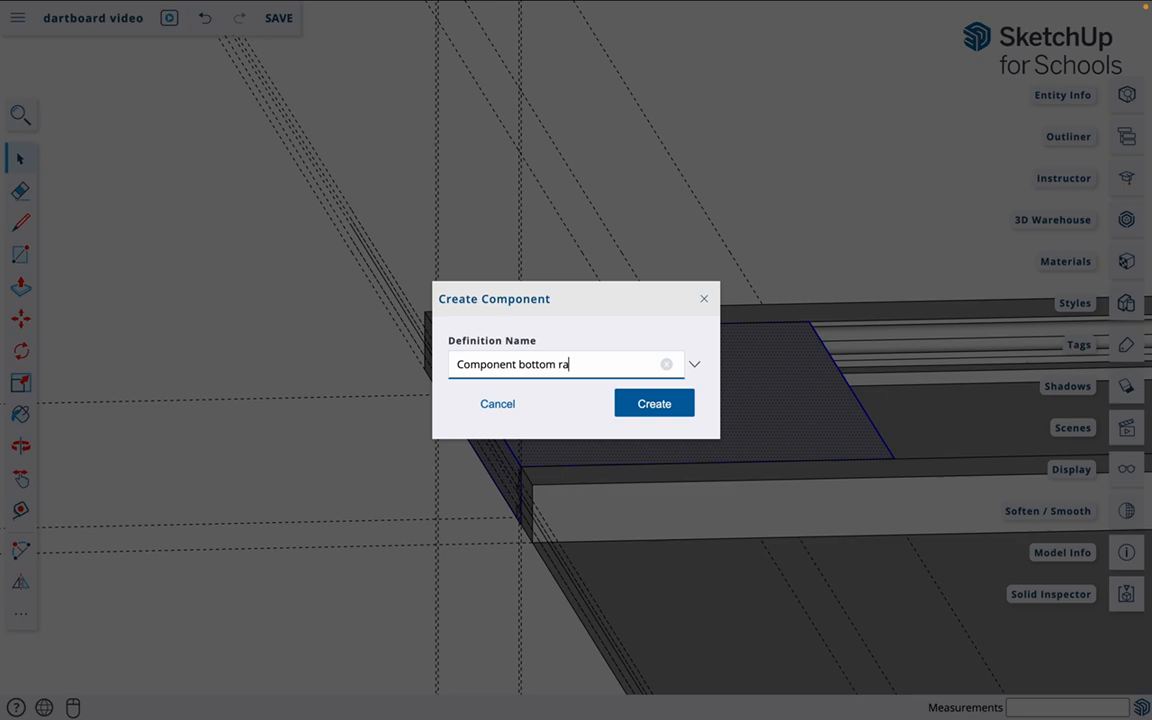
click(653, 408)
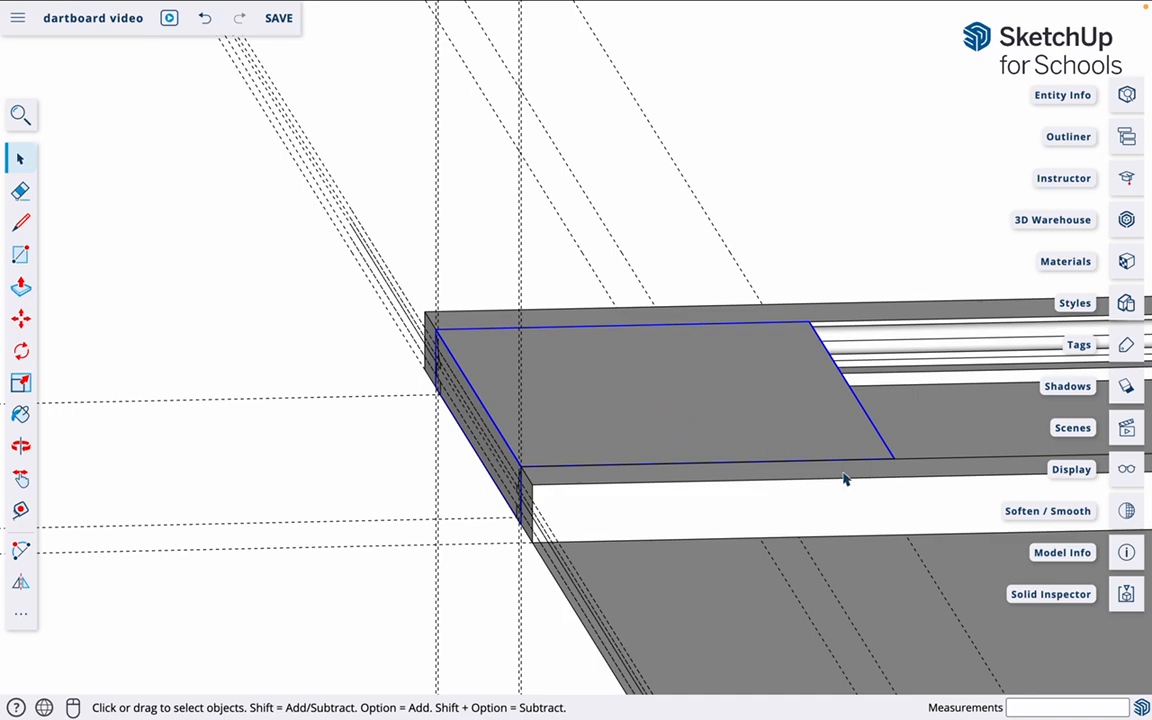
- Turn on hiding the rest of the model during component editing, and open the bottom rail component for editing
click(1127, 470)
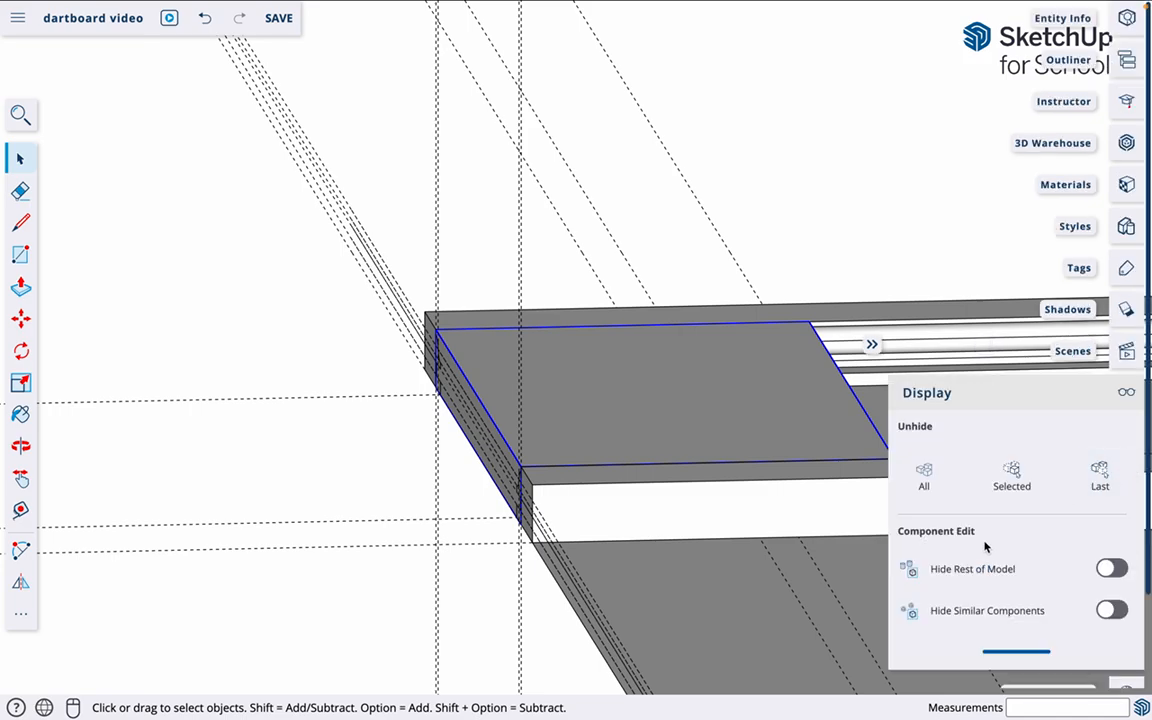
click(1112, 569)
click(1124, 394)
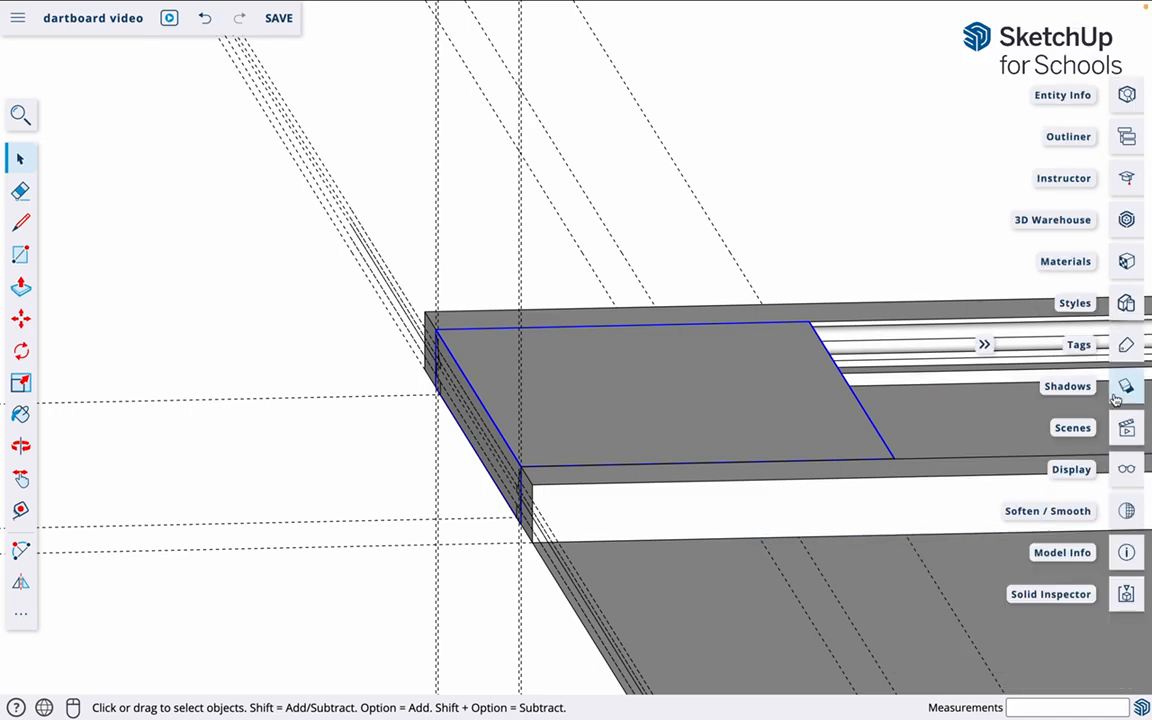
double_click(803, 425)
scroll(921, 505, up, 5)
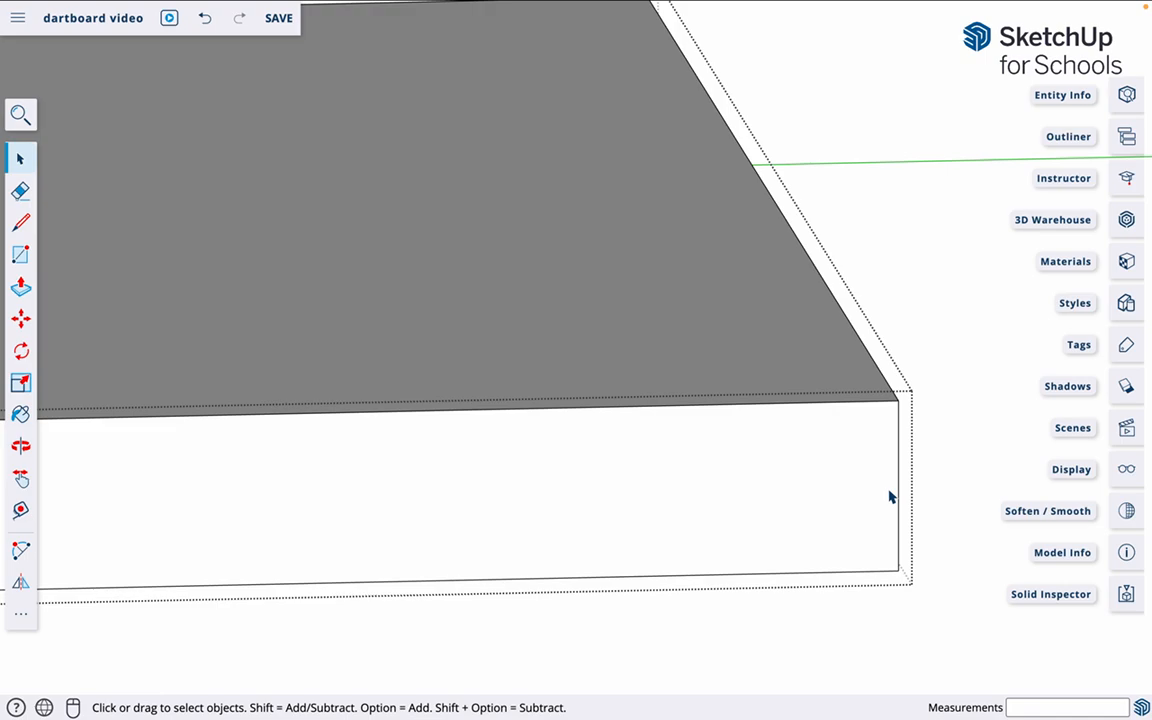
- Add horizontal guides on the rail's end face, 4 mm above its lower edge and another 4 mm above that
key(t)
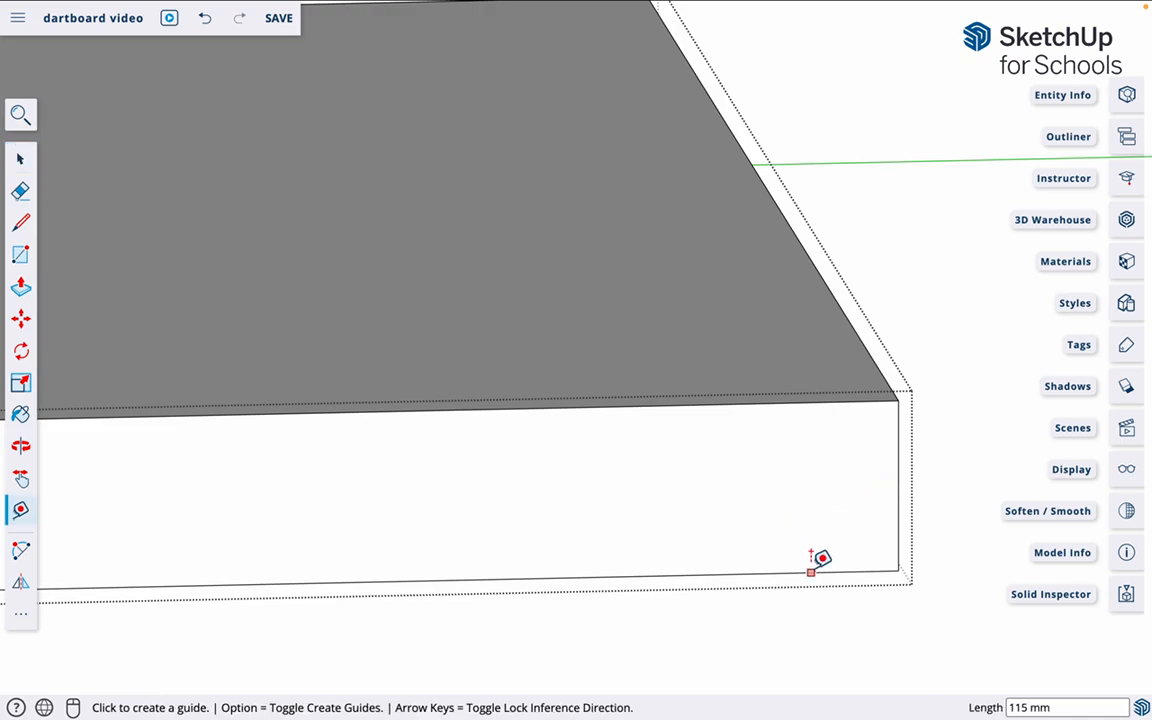
click(811, 571)
text(4)
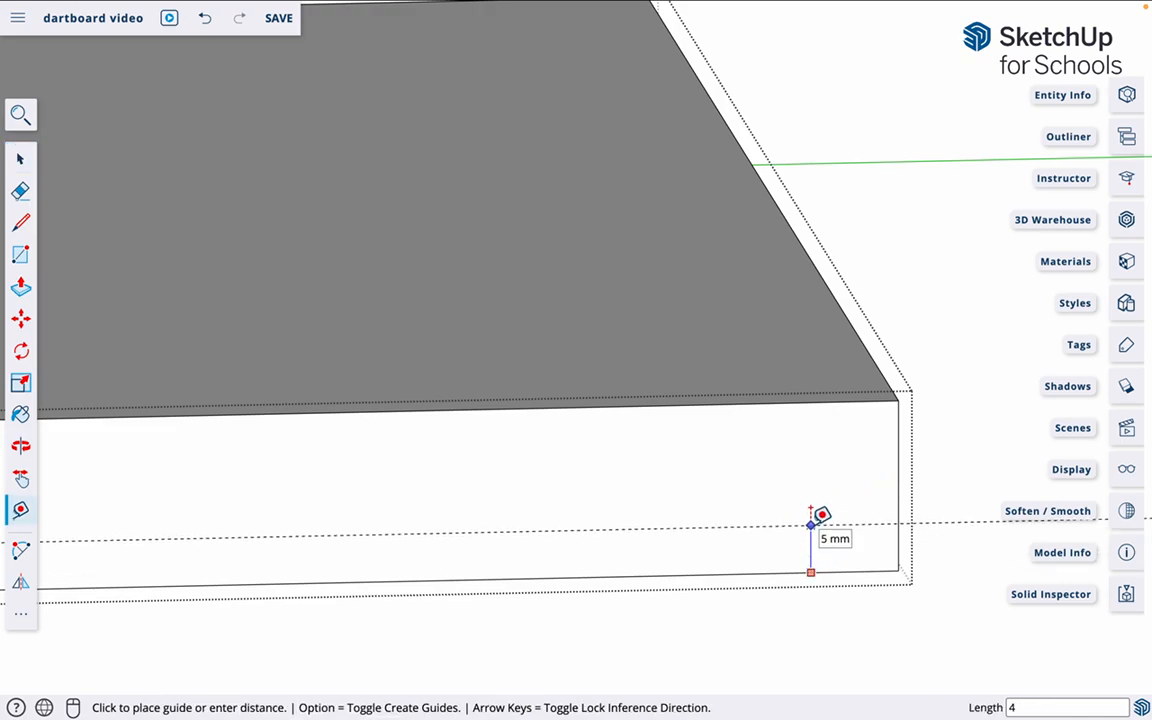
key(Return)
click(778, 527)
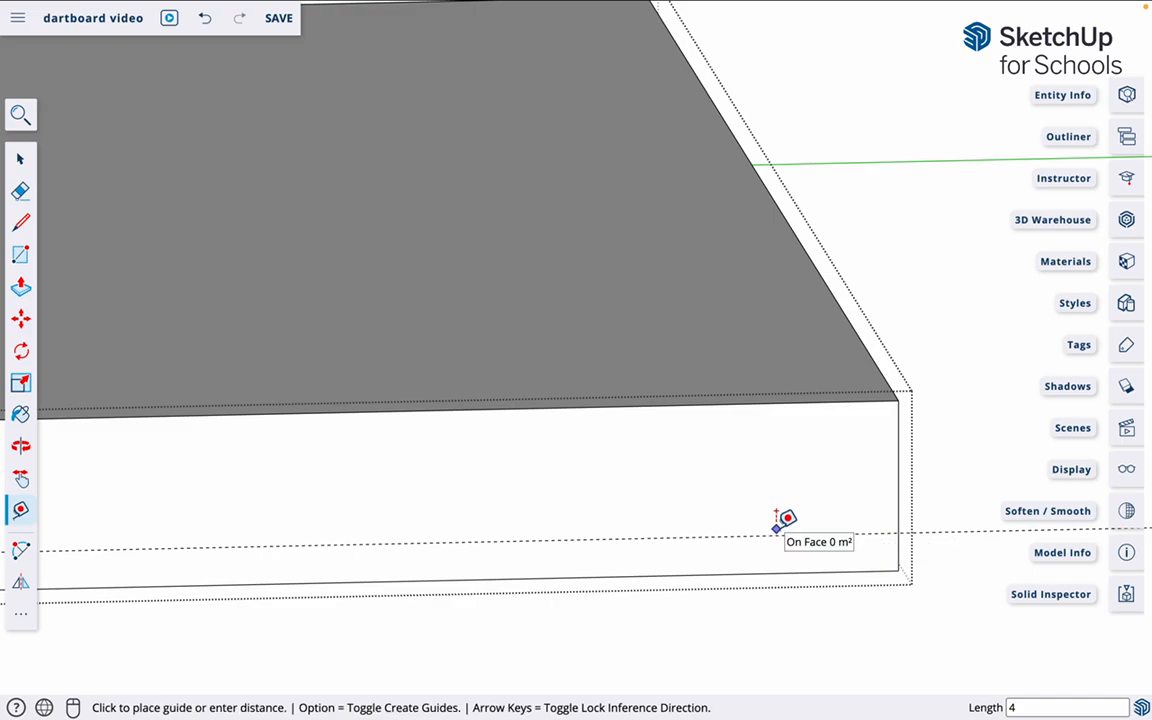
key(Escape)
click(775, 535)
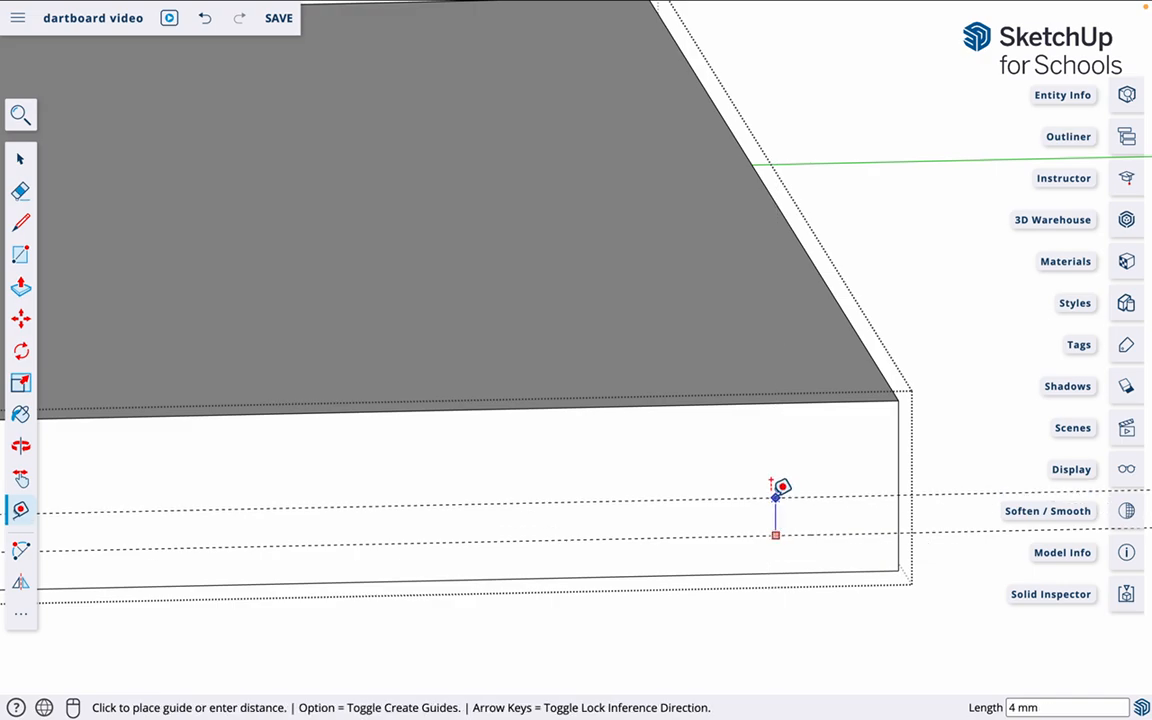
text(4)
key(Return)
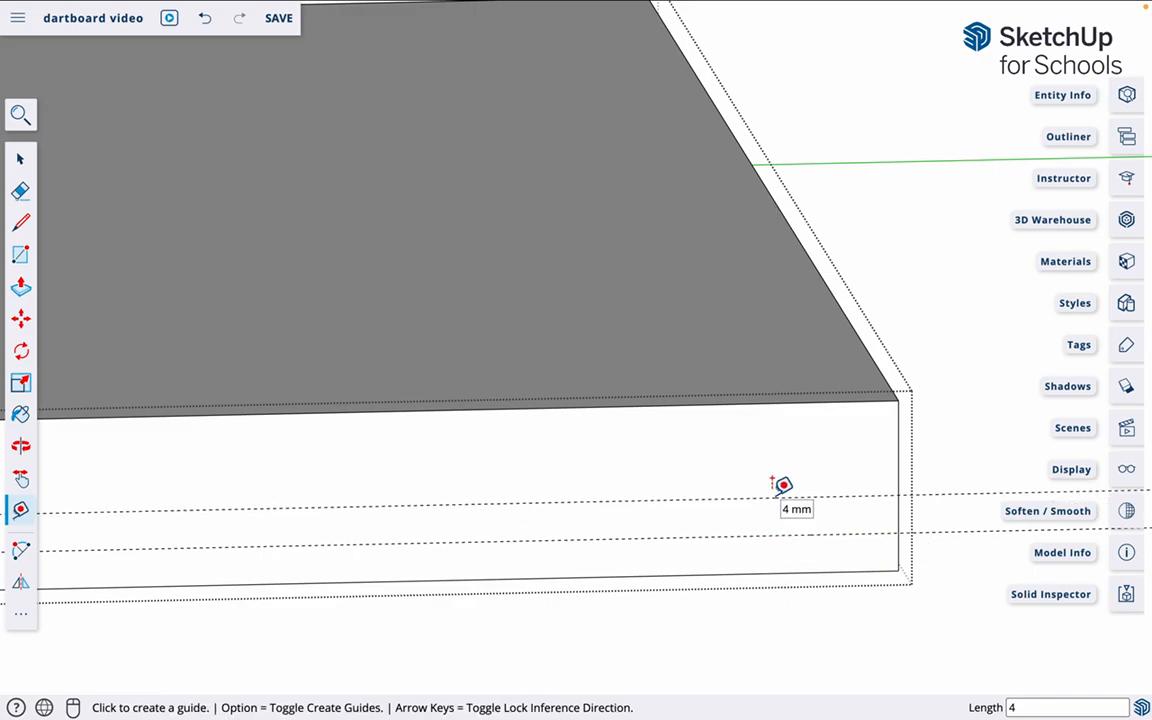
- Add two more horizontal guides on the end face, 2 mm above the upper guide and 3 mm above that
click(782, 496)
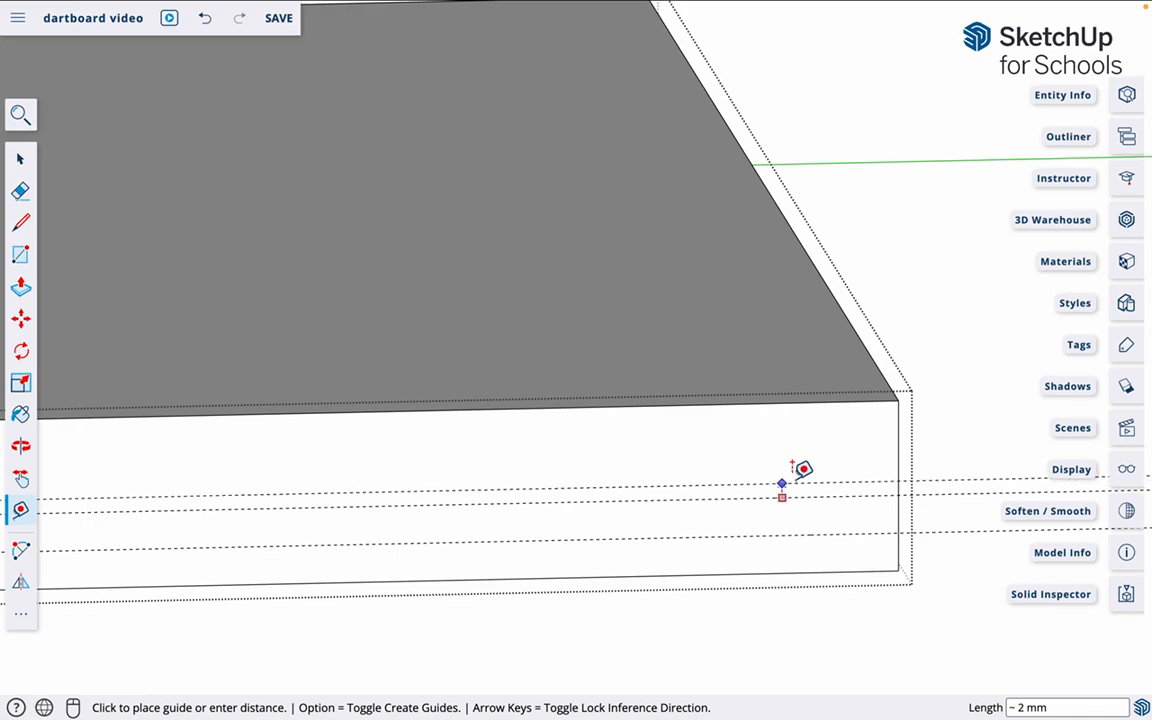
text(2)
key(Return)
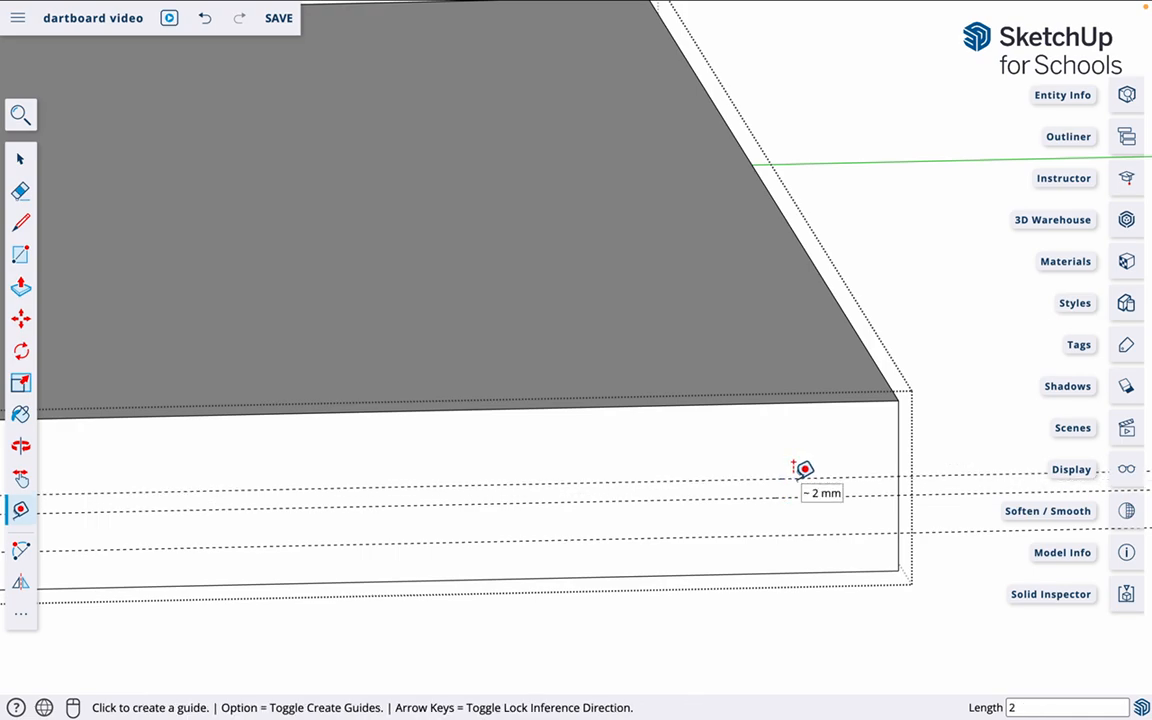
click(794, 478)
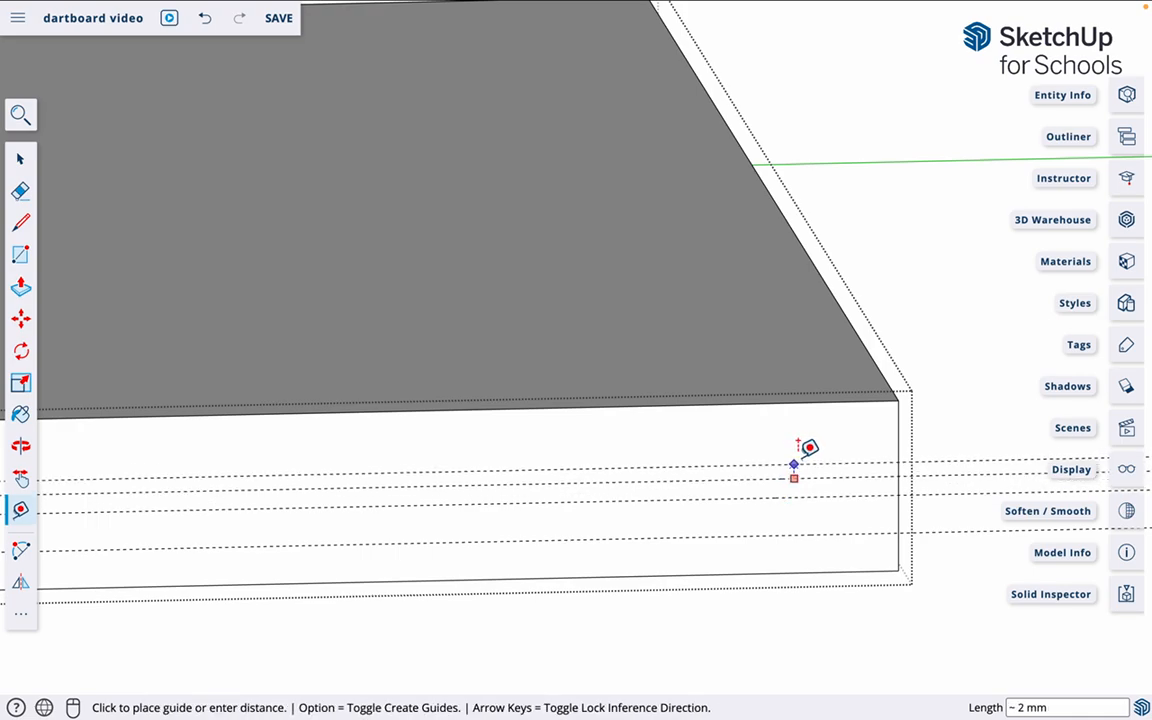
text(3)
key(Return)
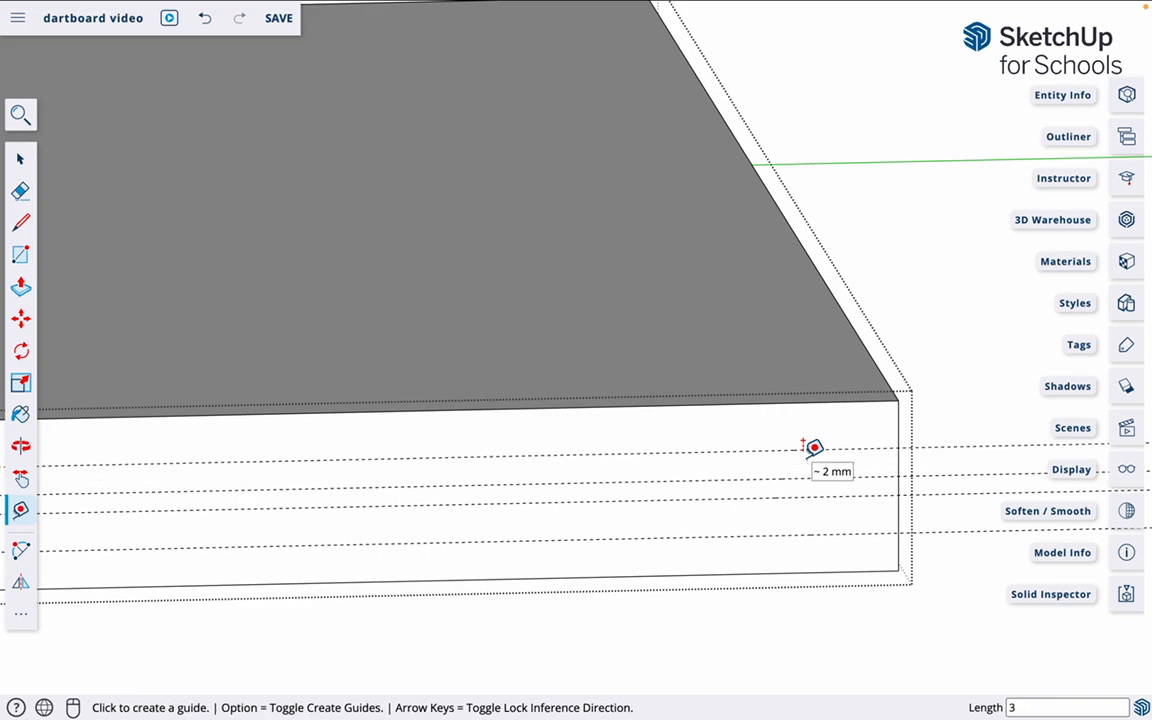
- Add vertical guides on the end face, 6 mm and 12 mm in from the rail's inner vertical edge
click(898, 424)
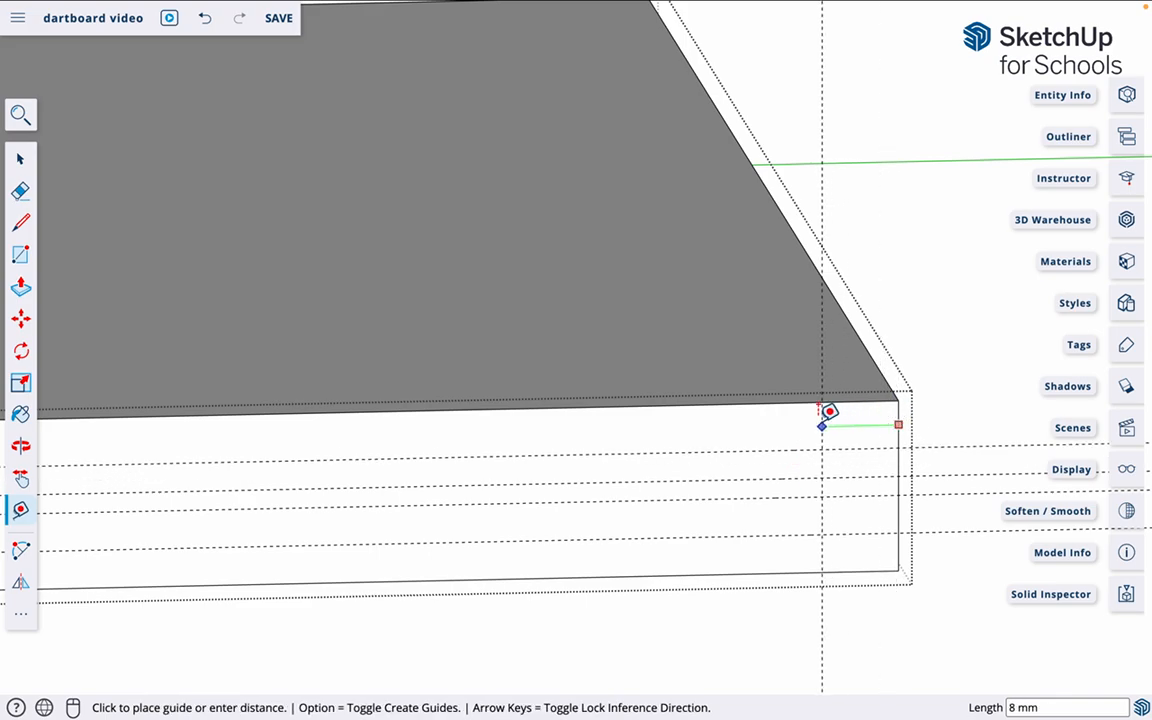
text(6)
key(Return)
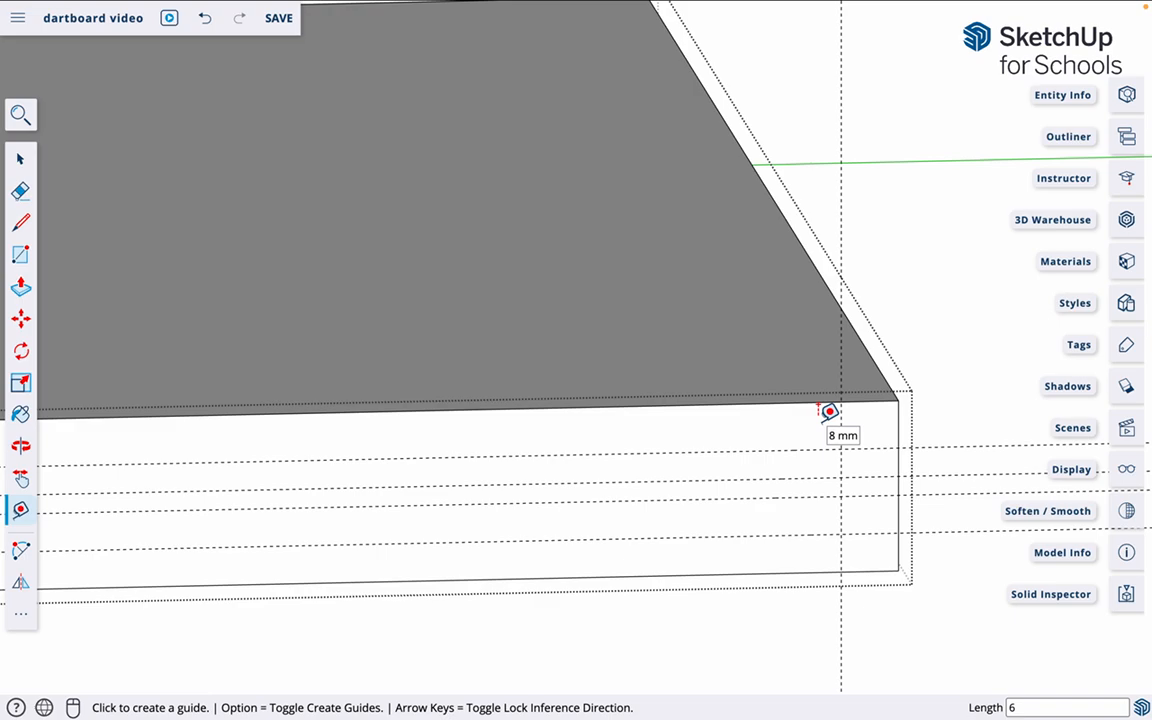
click(841, 424)
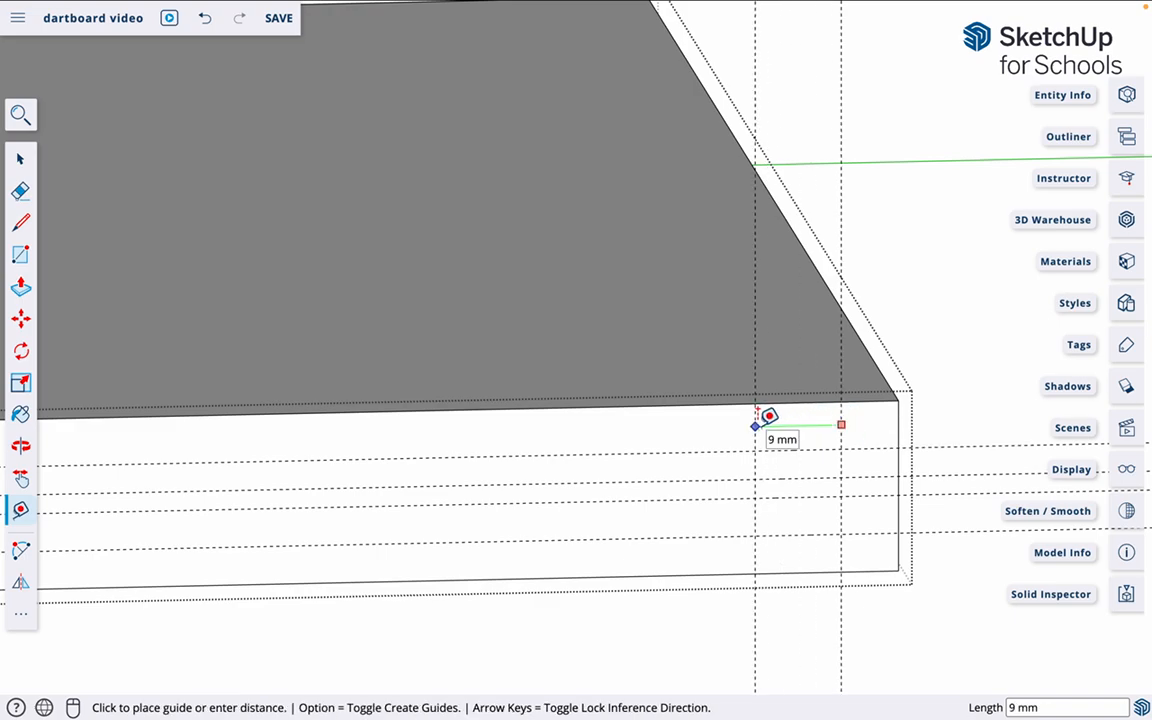
key(Escape)
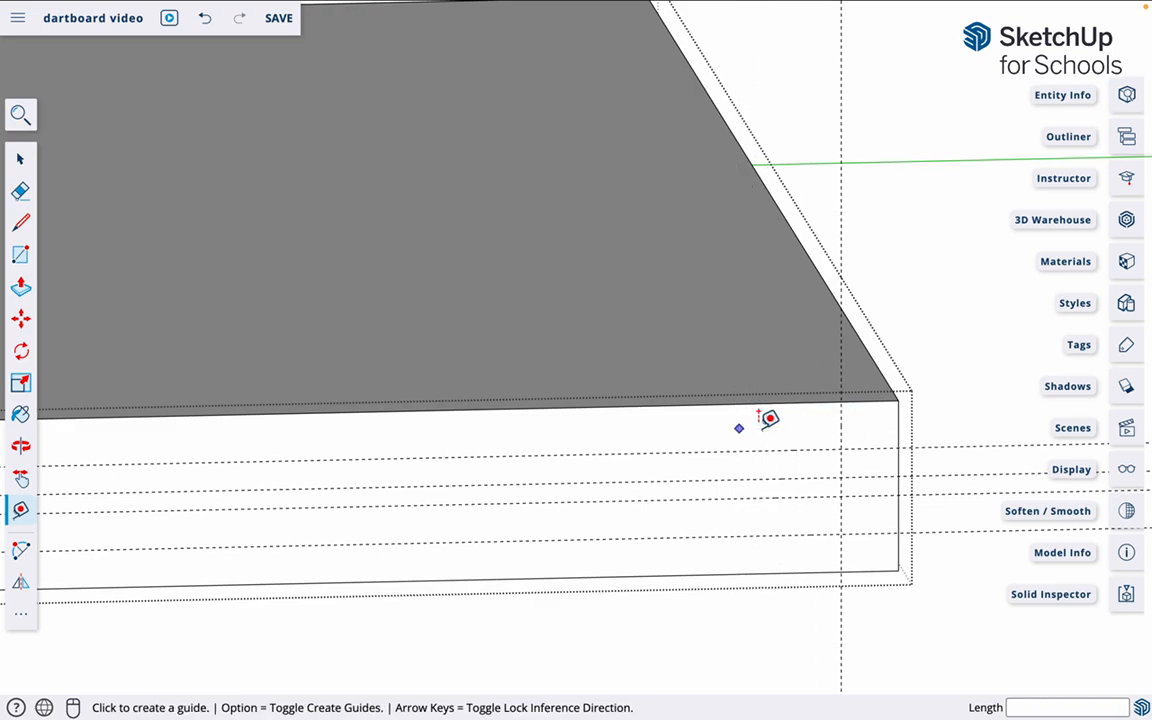
click(899, 422)
text(12)
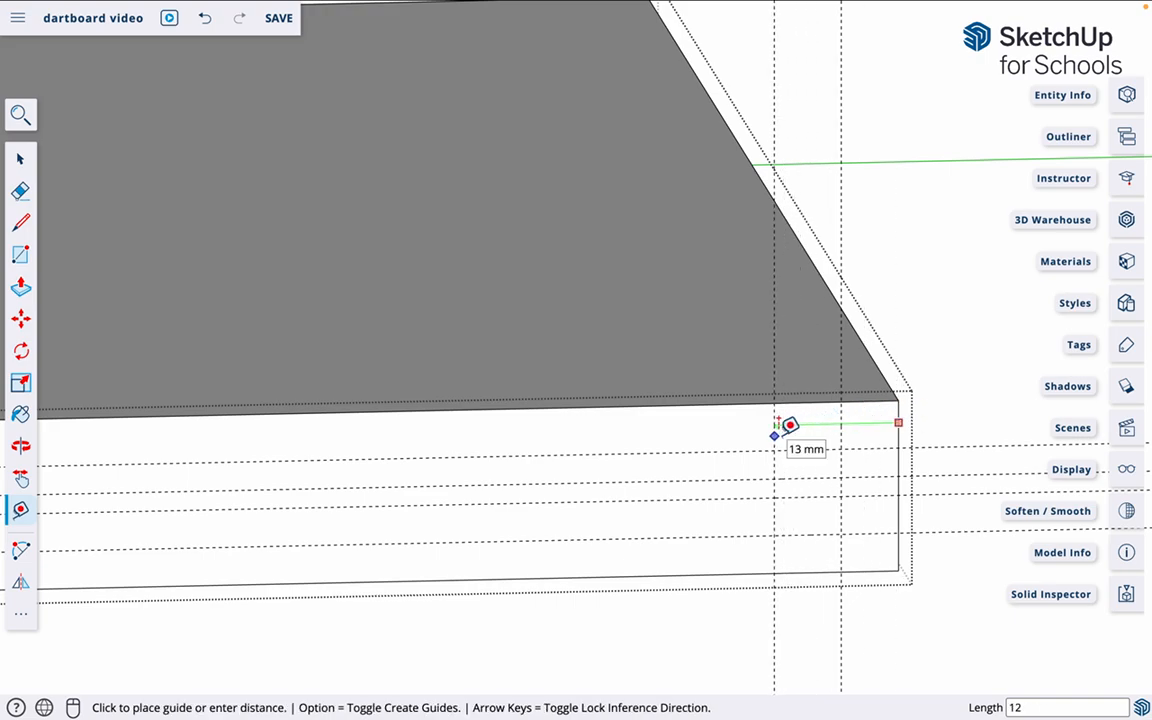
key(Return)
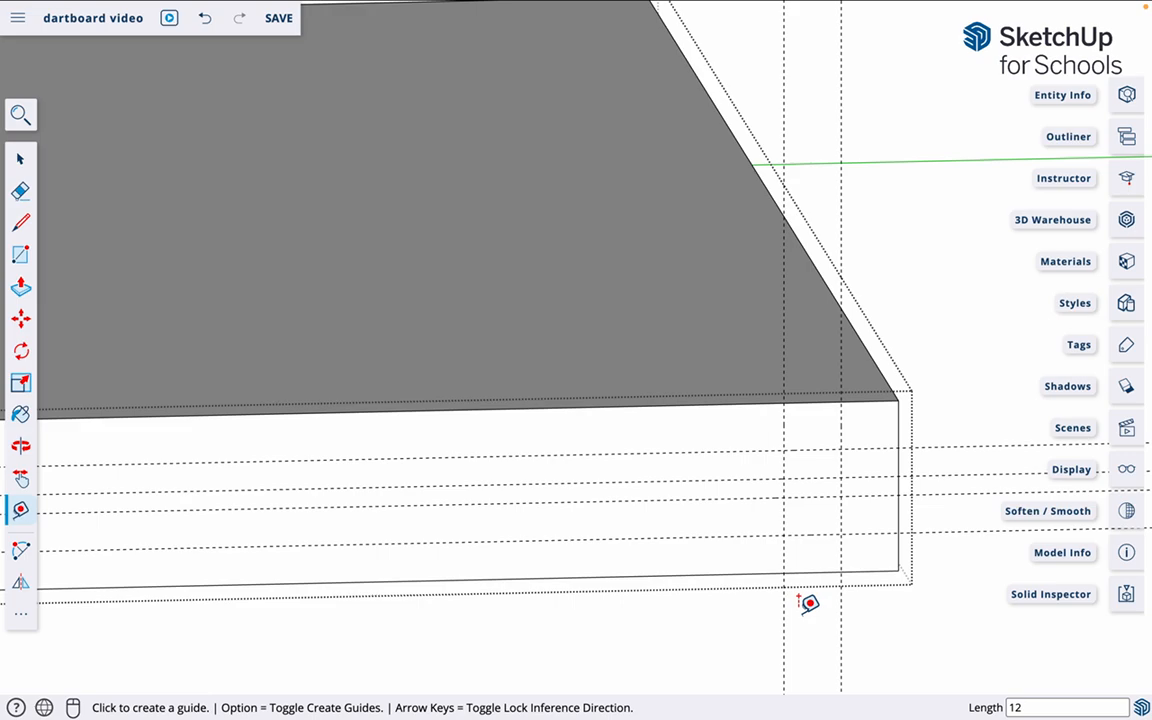
- Draw a 4 × 10 mm groove rectangle from the inner vertical edge, between the two lowest horizontal guides
key(r)
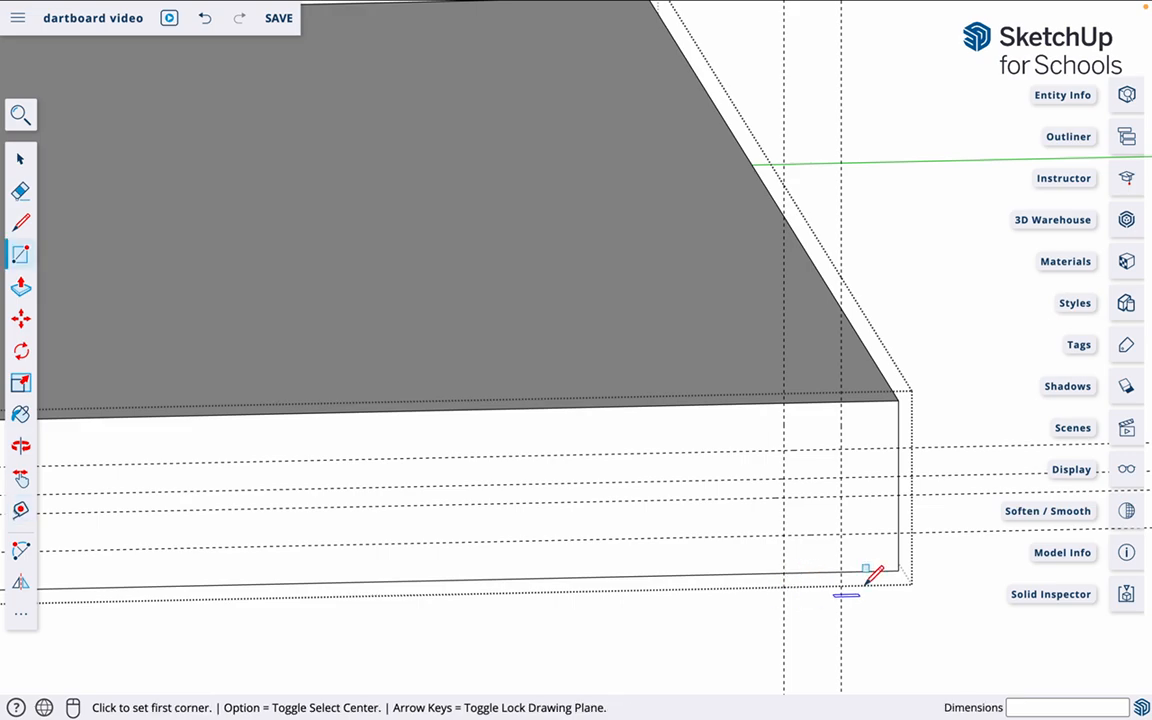
click(903, 491)
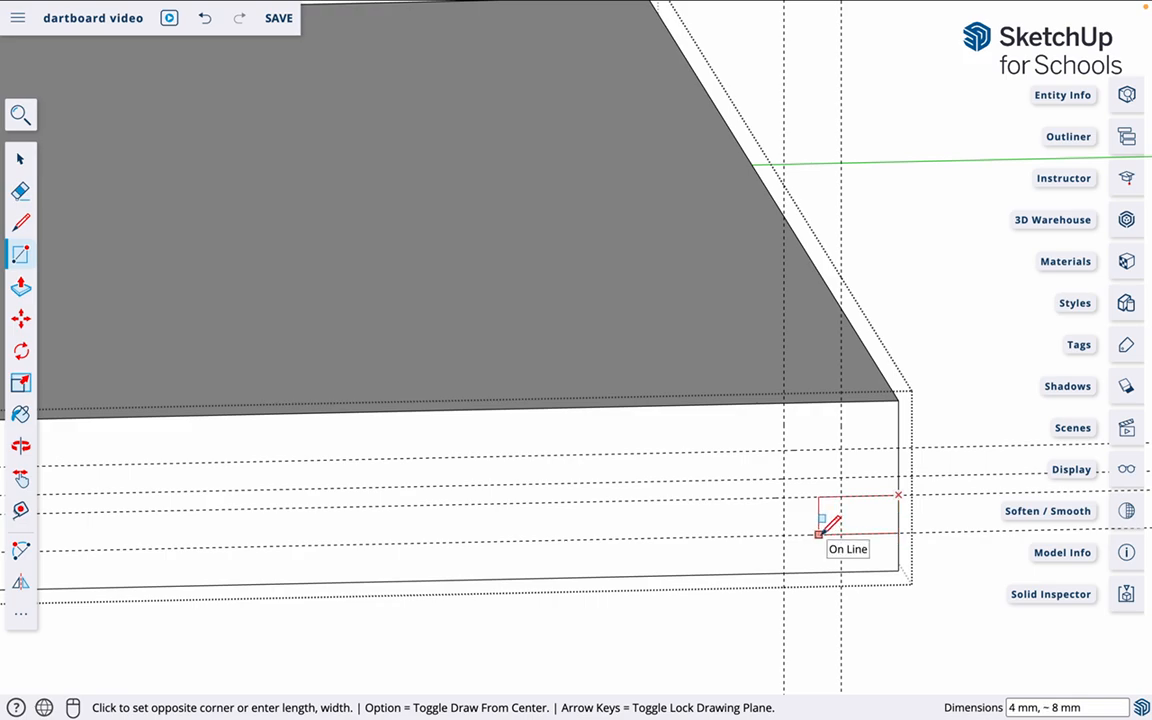
text(4,10)
key(Return)
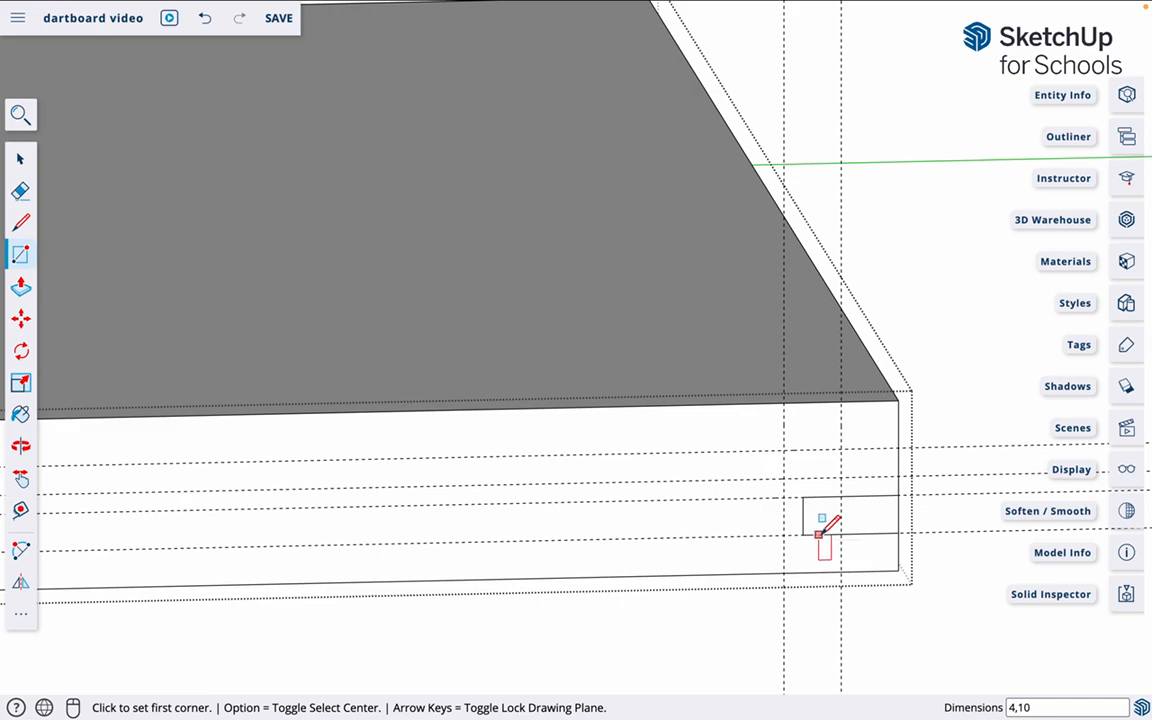
- Draw a 1.5 mm line down the 12 mm vertical guide from the end face's upper edge
key(l)
click(784, 401)
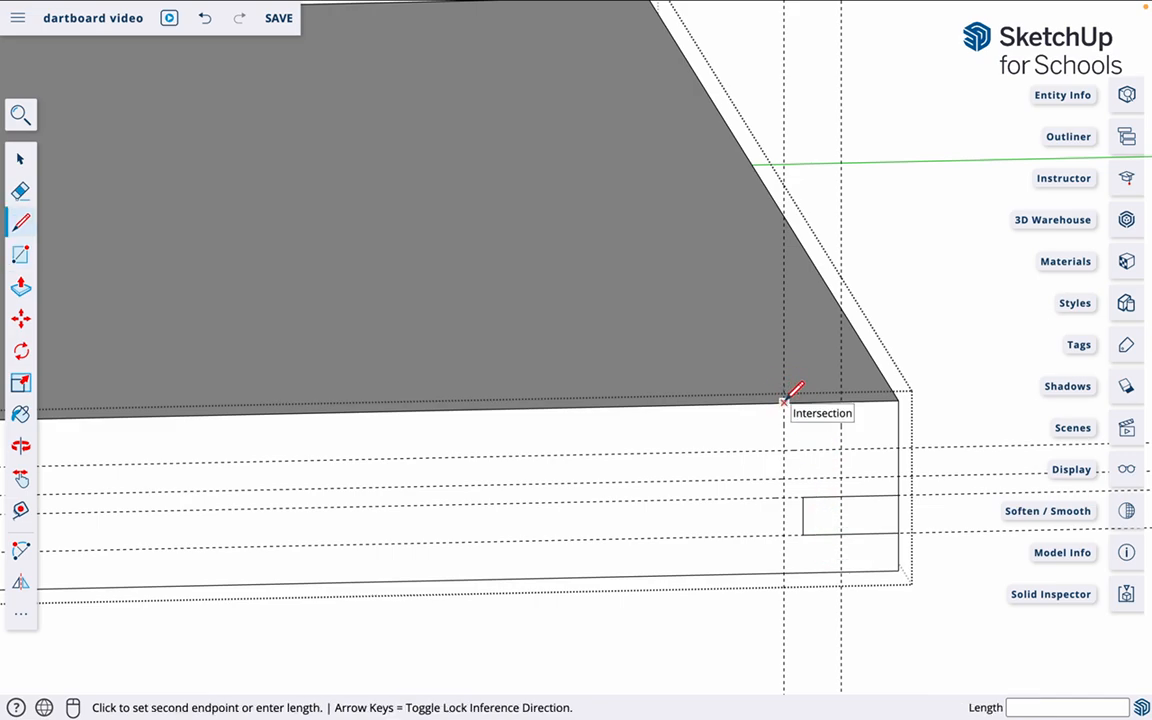
text(1.5)
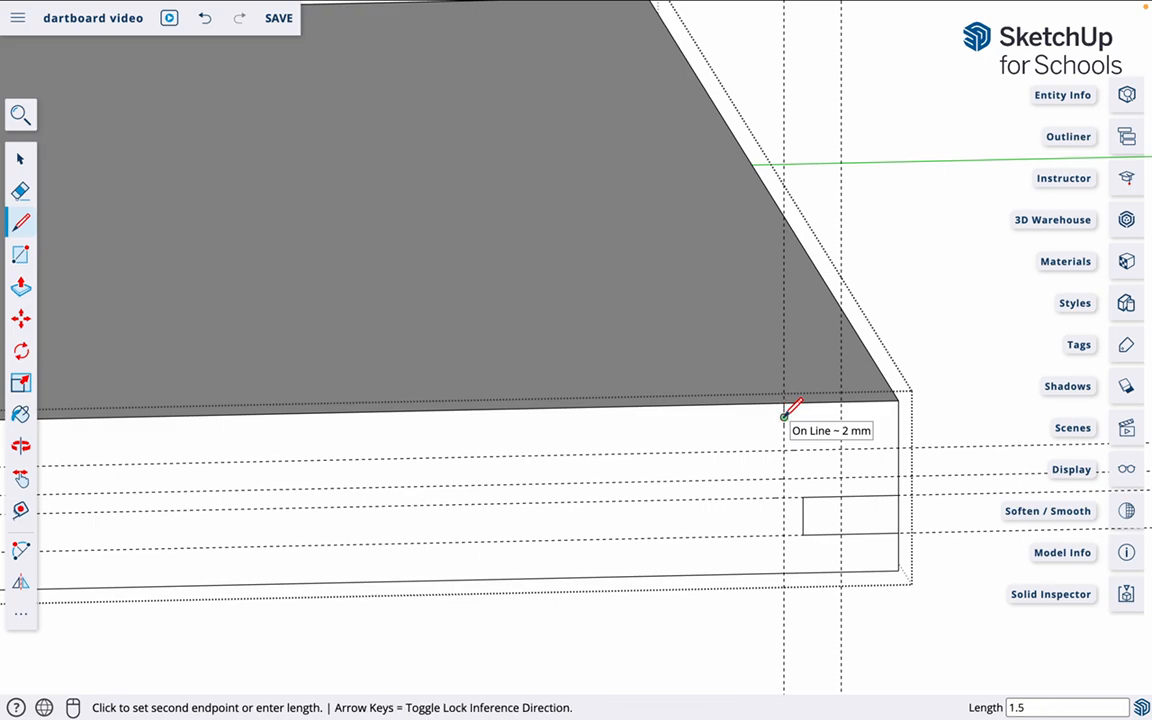
key(Return)
key(a)
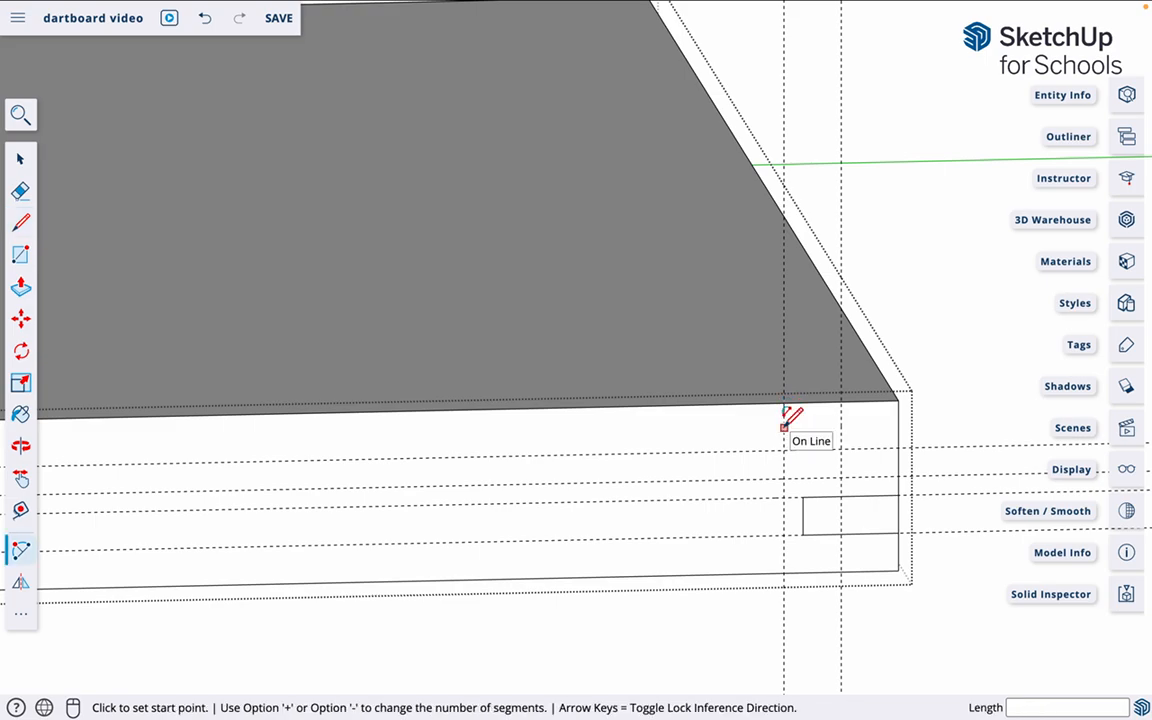
click(784, 427)
click(840, 448)
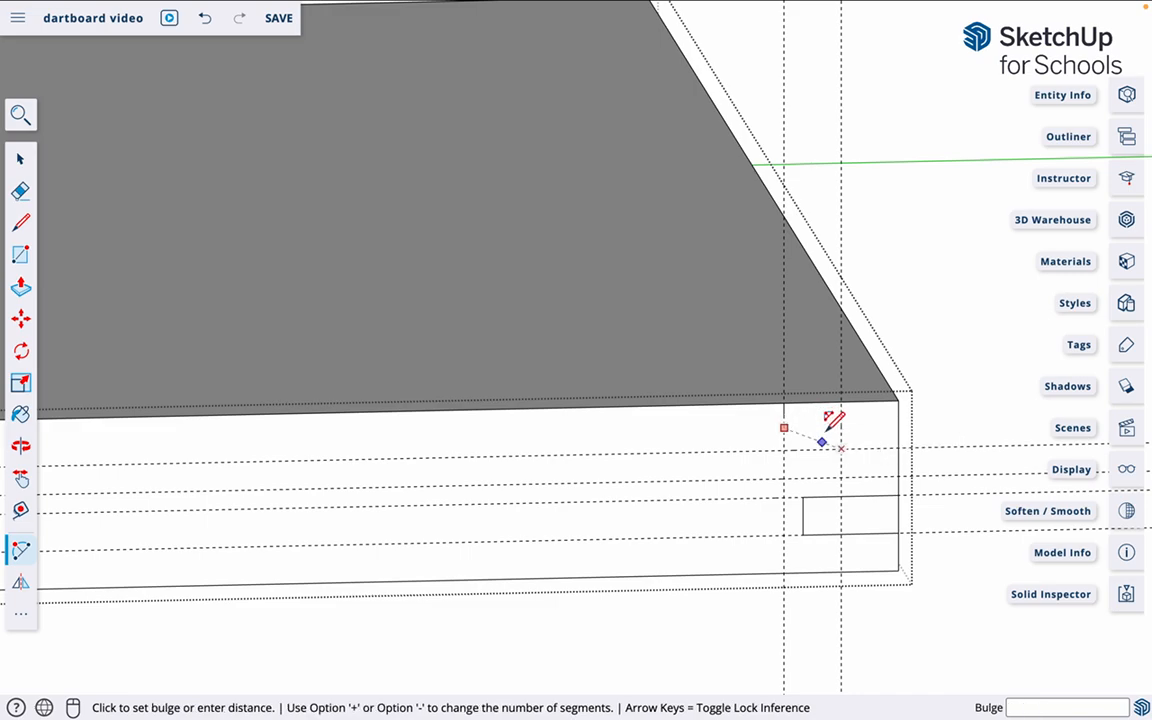
scroll(828, 428, down, 2)
scroll(828, 430, up, 6)
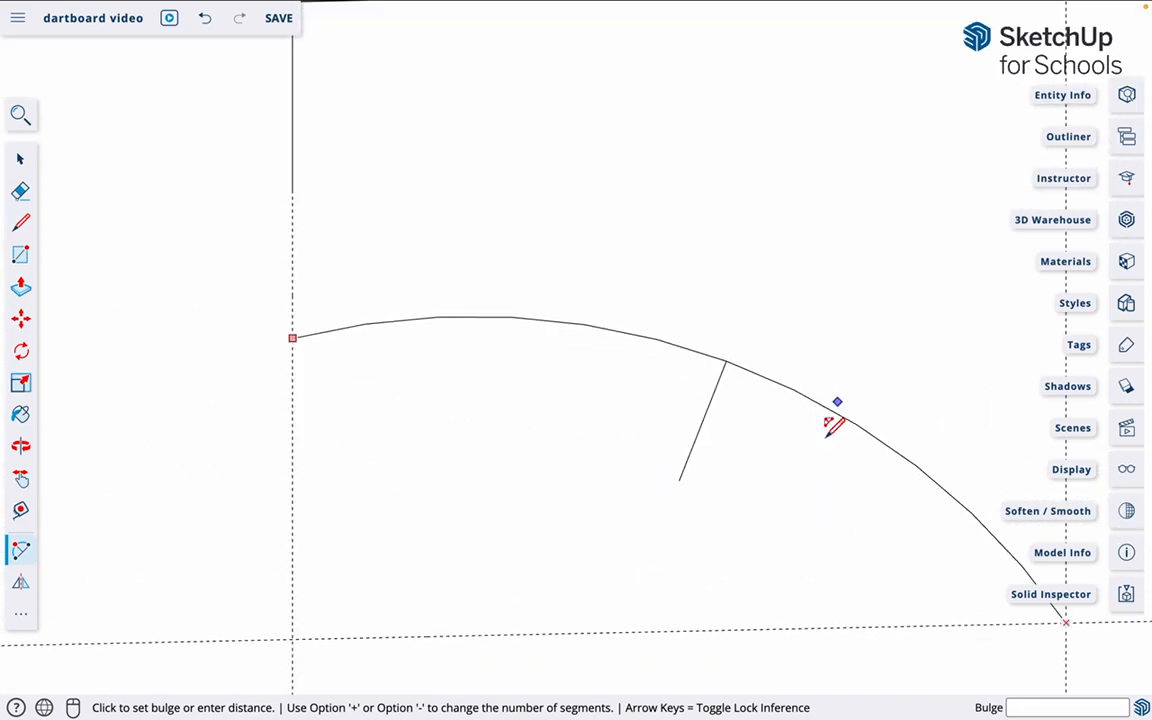
scroll(832, 425, down, 2)
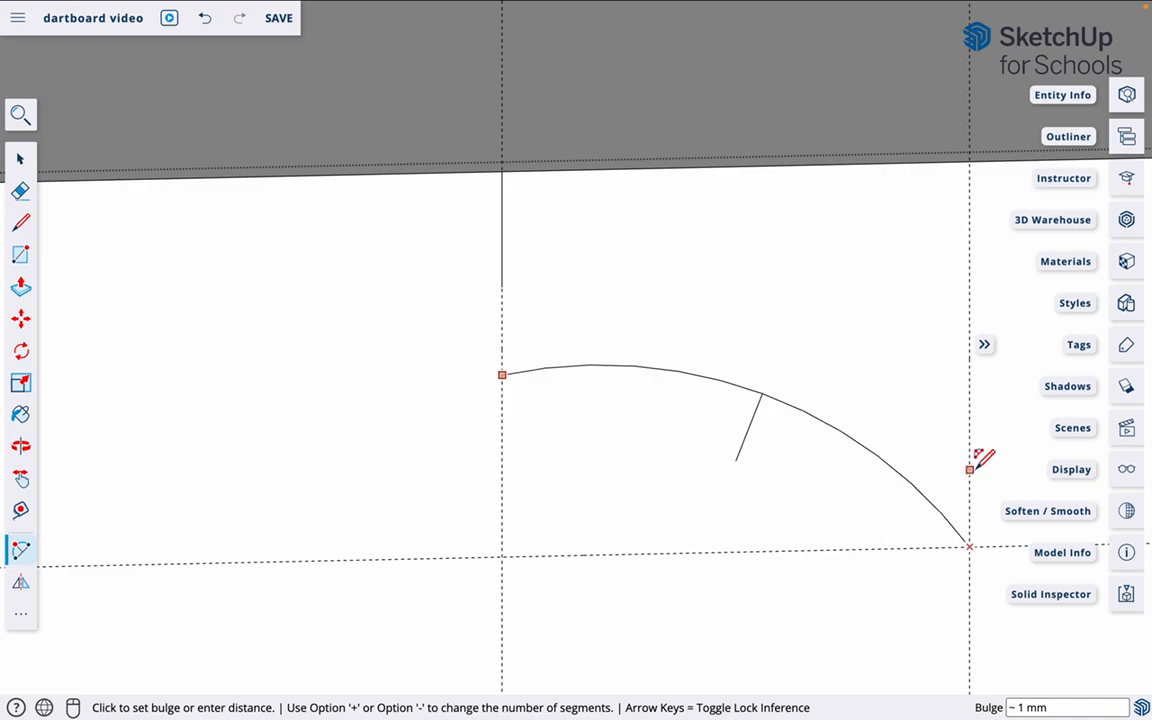
key(Escape)
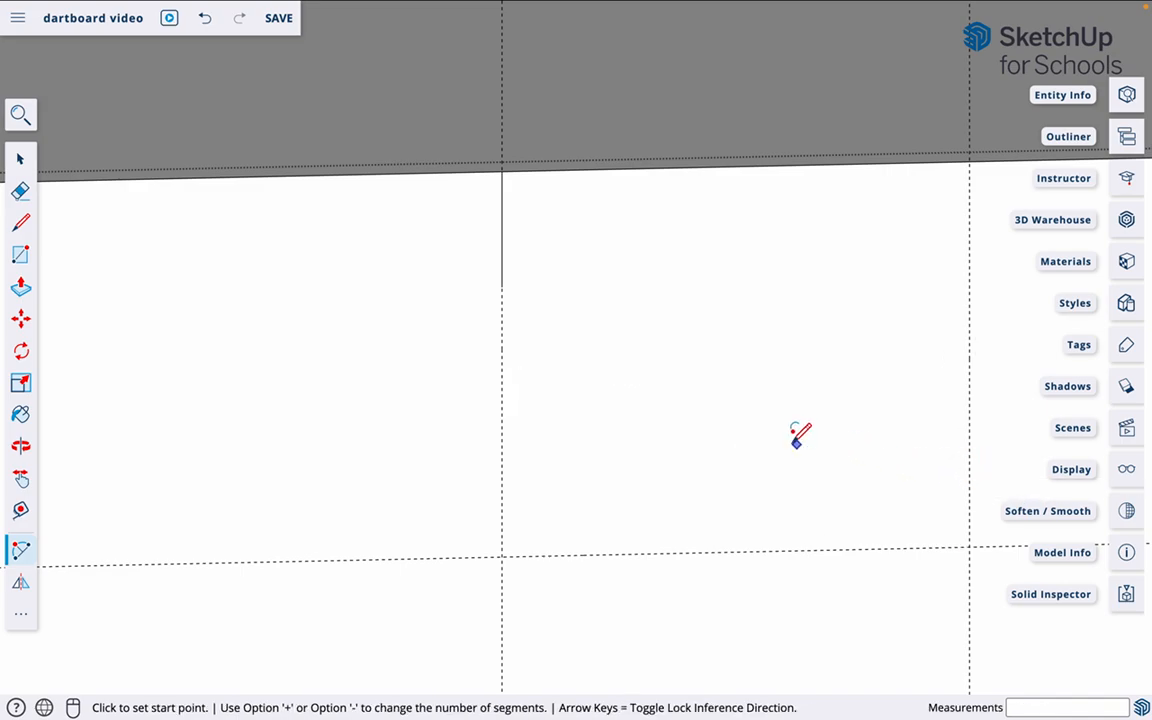
- Draw a 1 mm bulge arc from the short line's end to the upper guide intersection, continued by a tangent arc to the inner edge's 2 mm guide
click(502, 287)
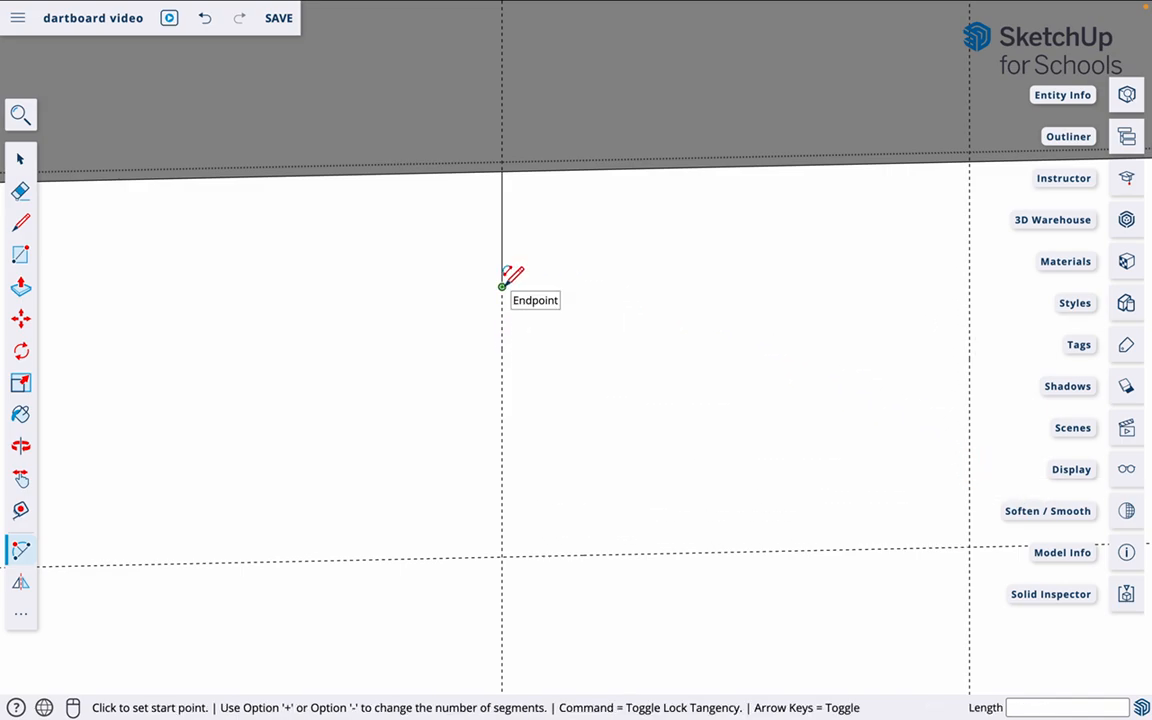
click(969, 546)
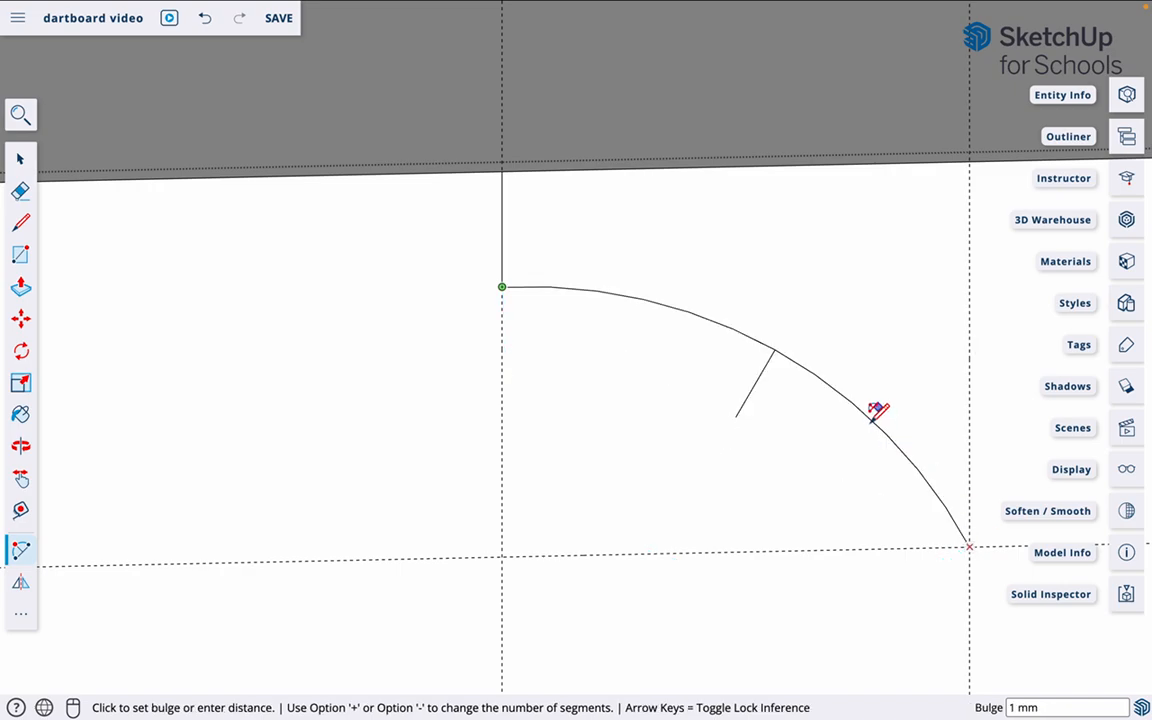
click(877, 407)
scroll(283, 374, down, 4)
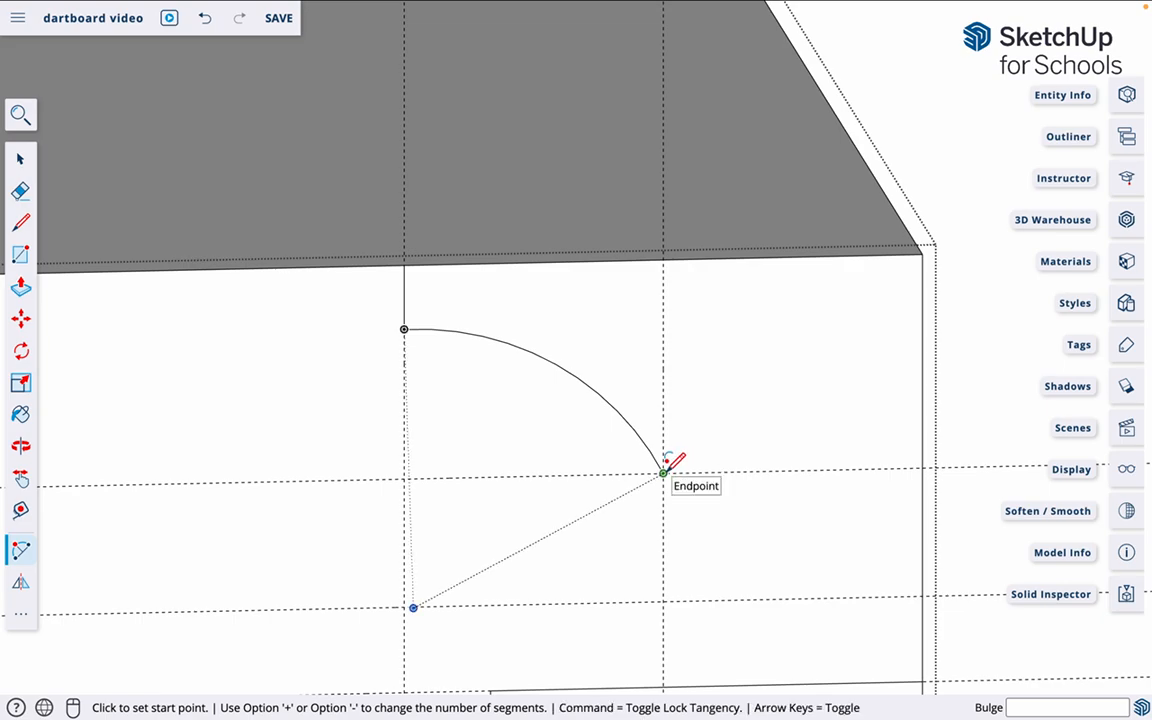
click(663, 472)
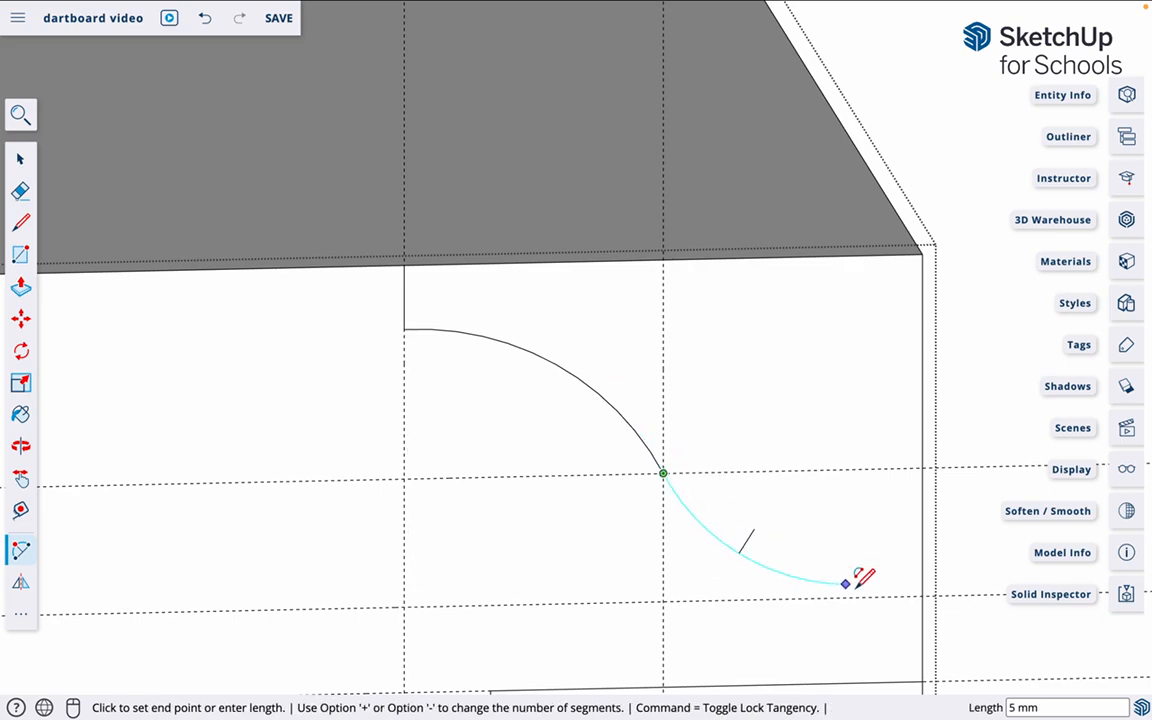
click(922, 596)
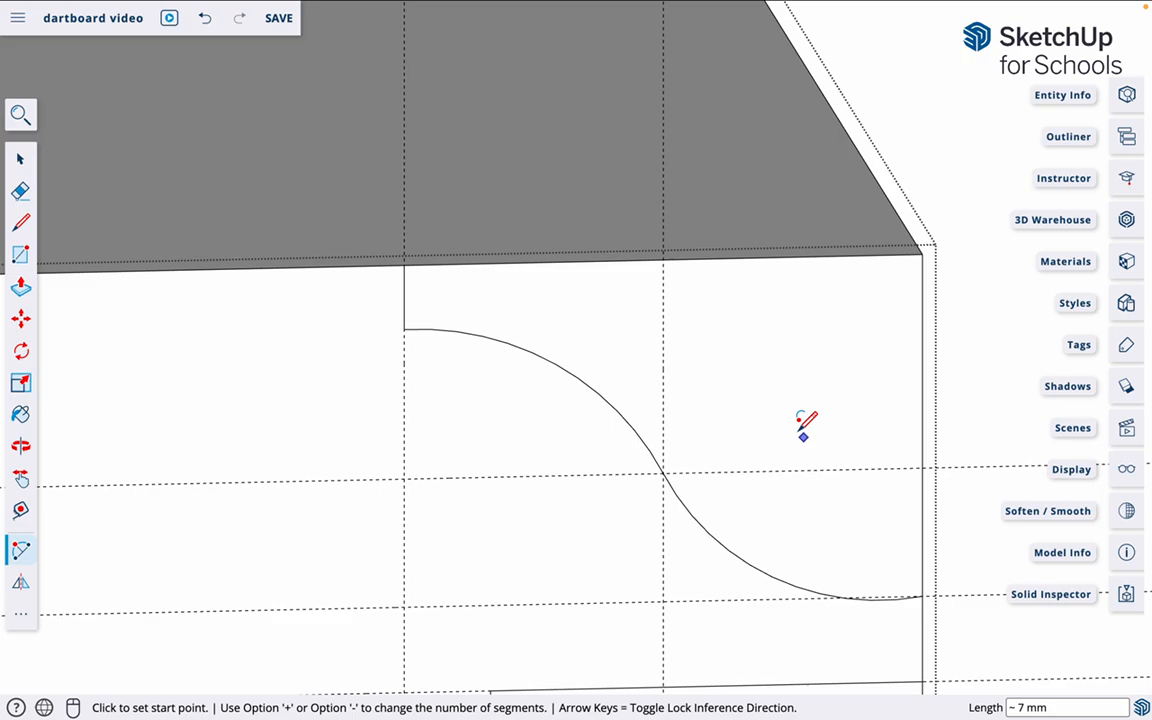
scroll(580, 401, up, 2)
scroll(571, 404, down, 4)
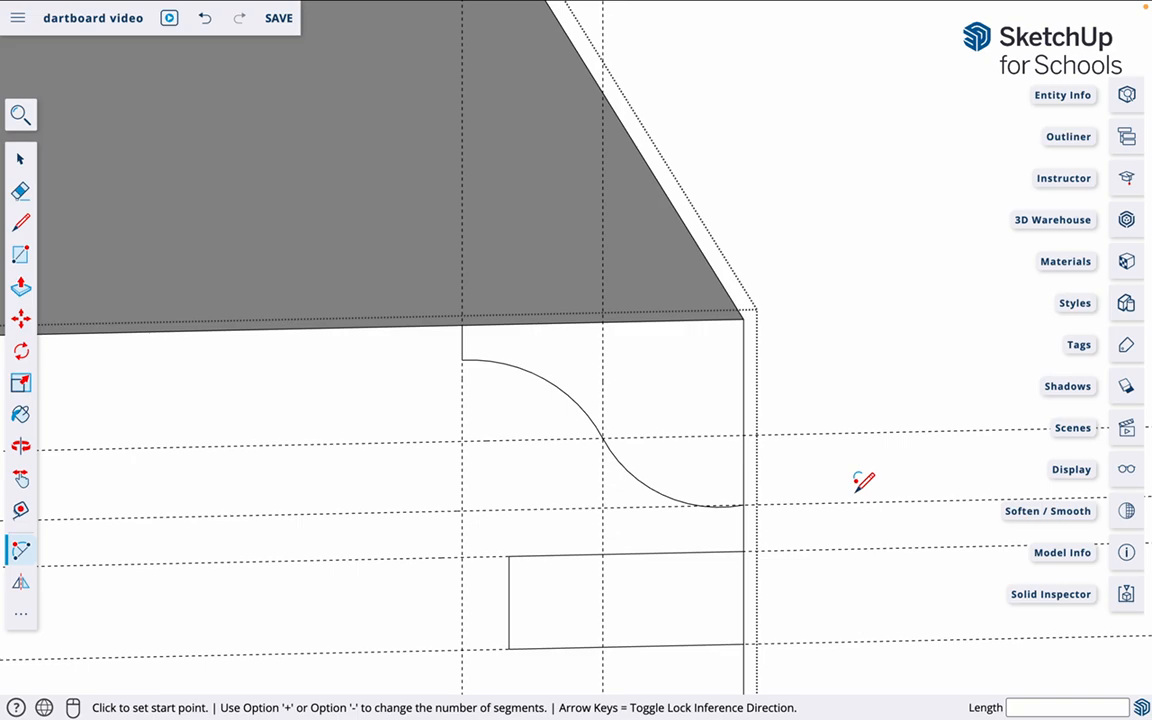
- Push the moulding waste profile on the rail's end face through the rail's full length to cut it away
key(p)
click(694, 378)
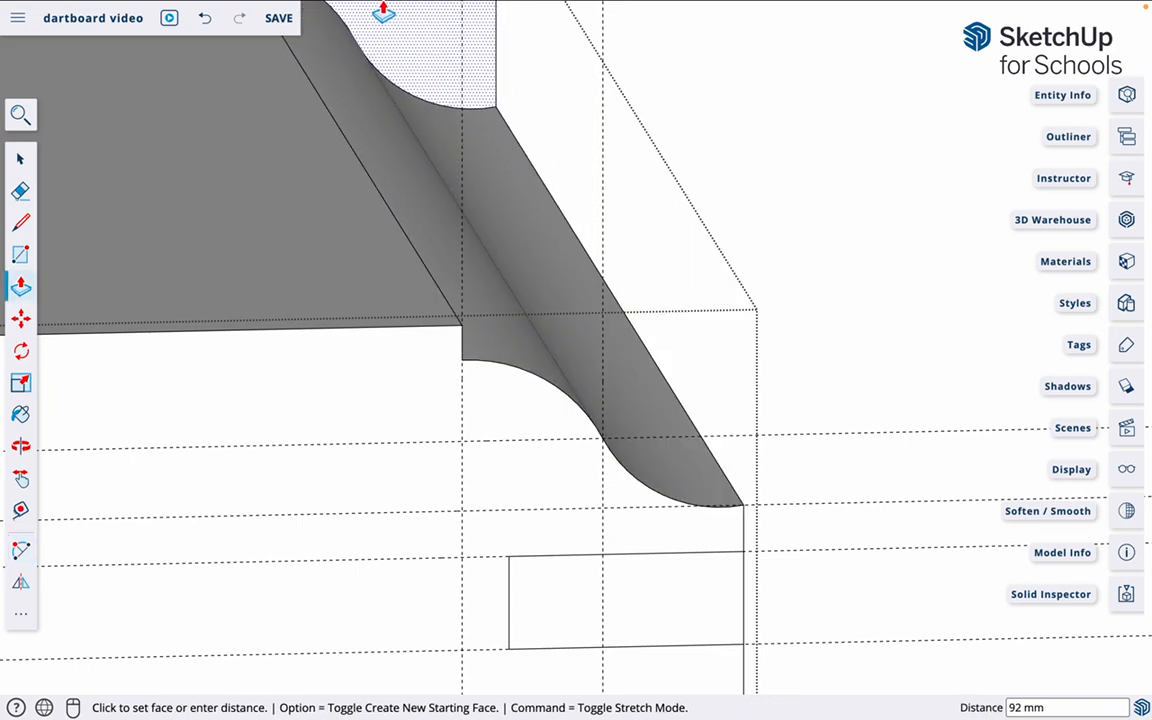
scroll(337, 355, up, 2)
scroll(337, 357, down, 4)
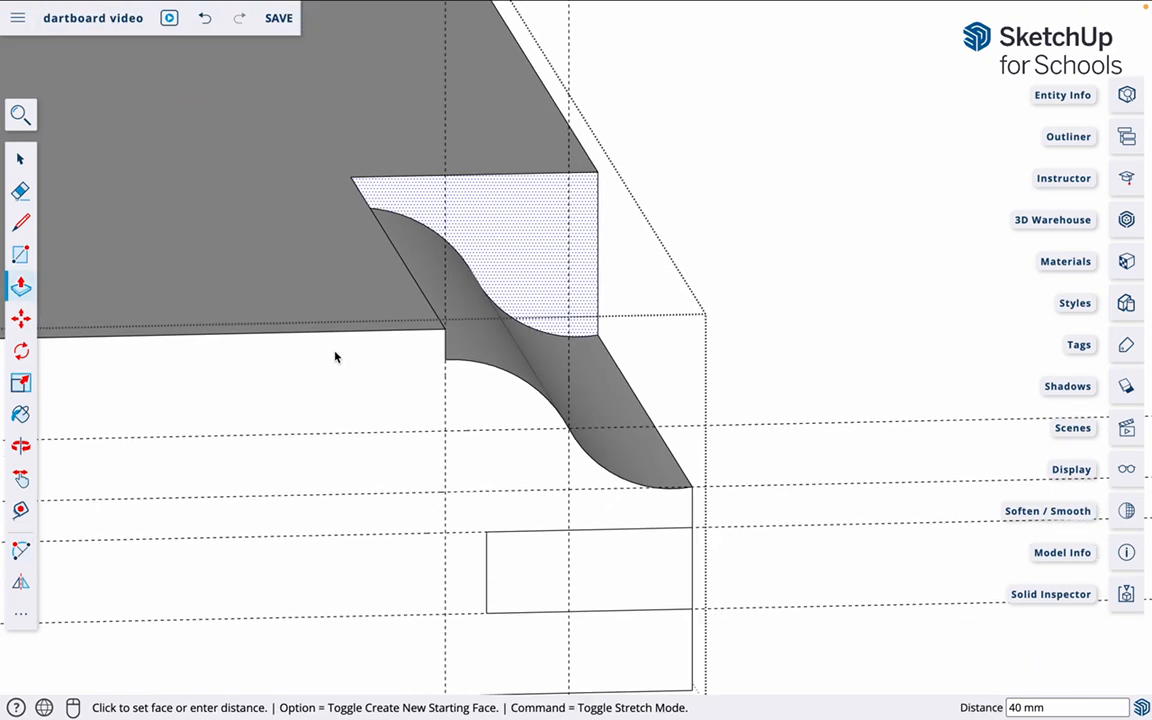
scroll(335, 355, down, 5)
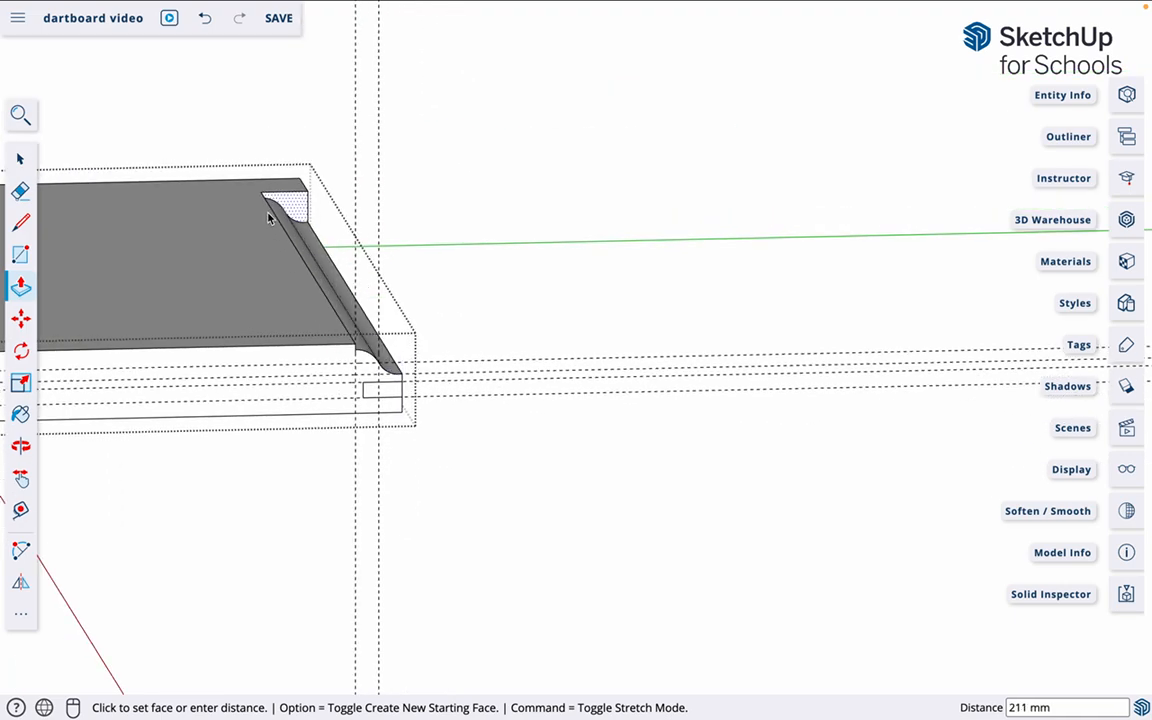
click(262, 183)
- Push the groove rectangle 229 mm through the bottom rail and leave the component
click(392, 392)
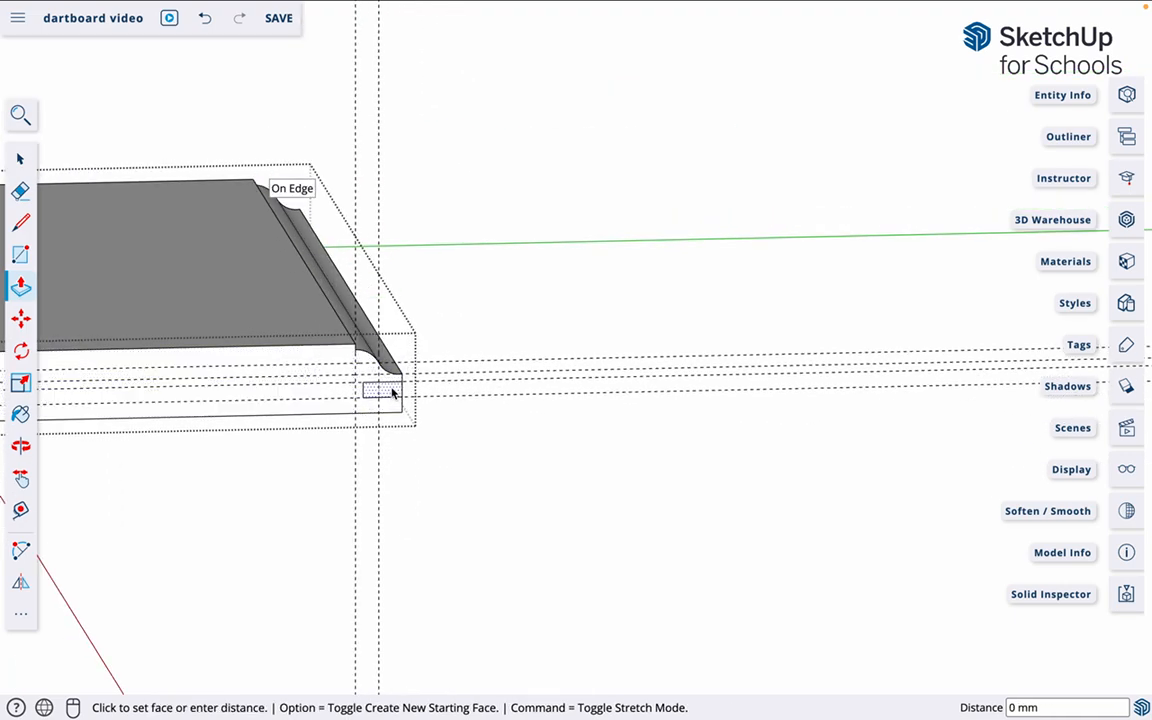
click(226, 186)
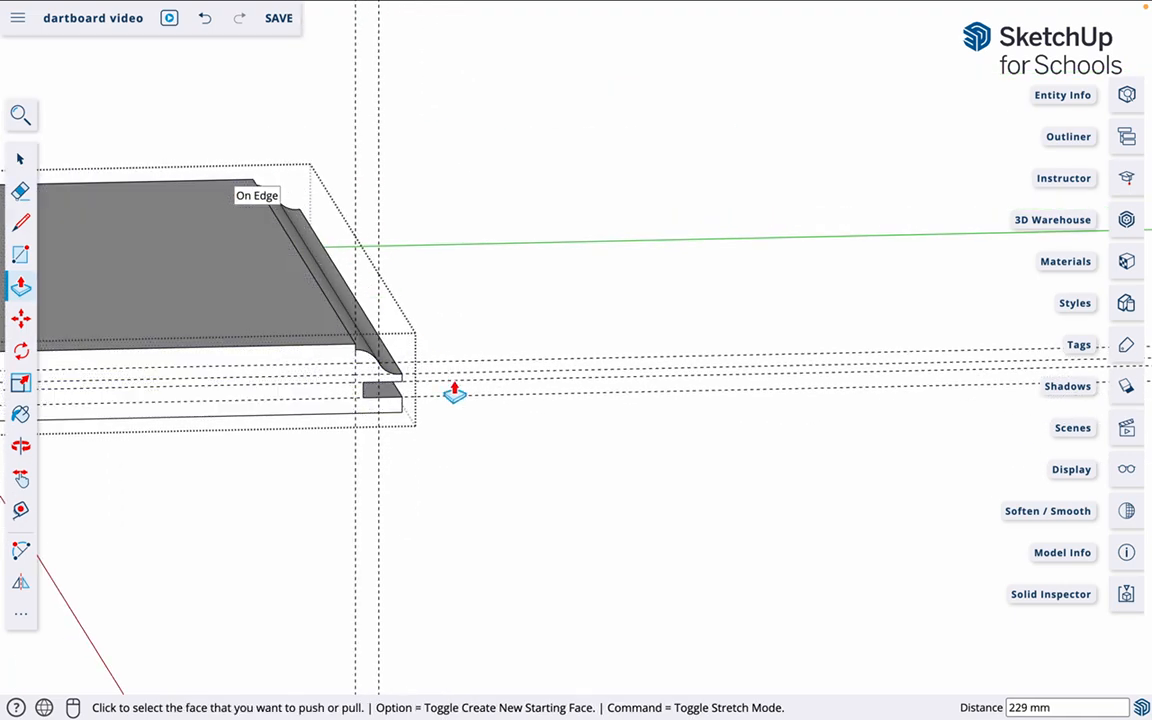
key(space)
click(544, 608)
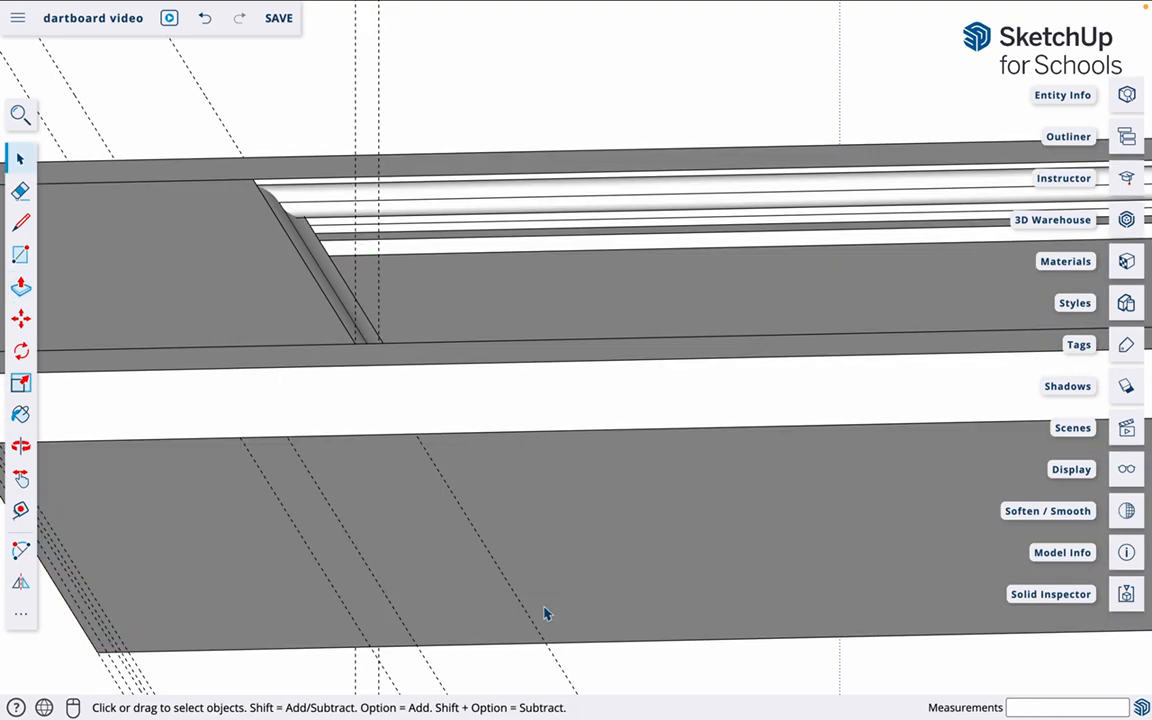
- Examine how the bottom rail's moulding and groove meet the side strips at the inner corners and end faces
middle_drag(375, 125, 108, 59)
scroll(890, 345, up, 6)
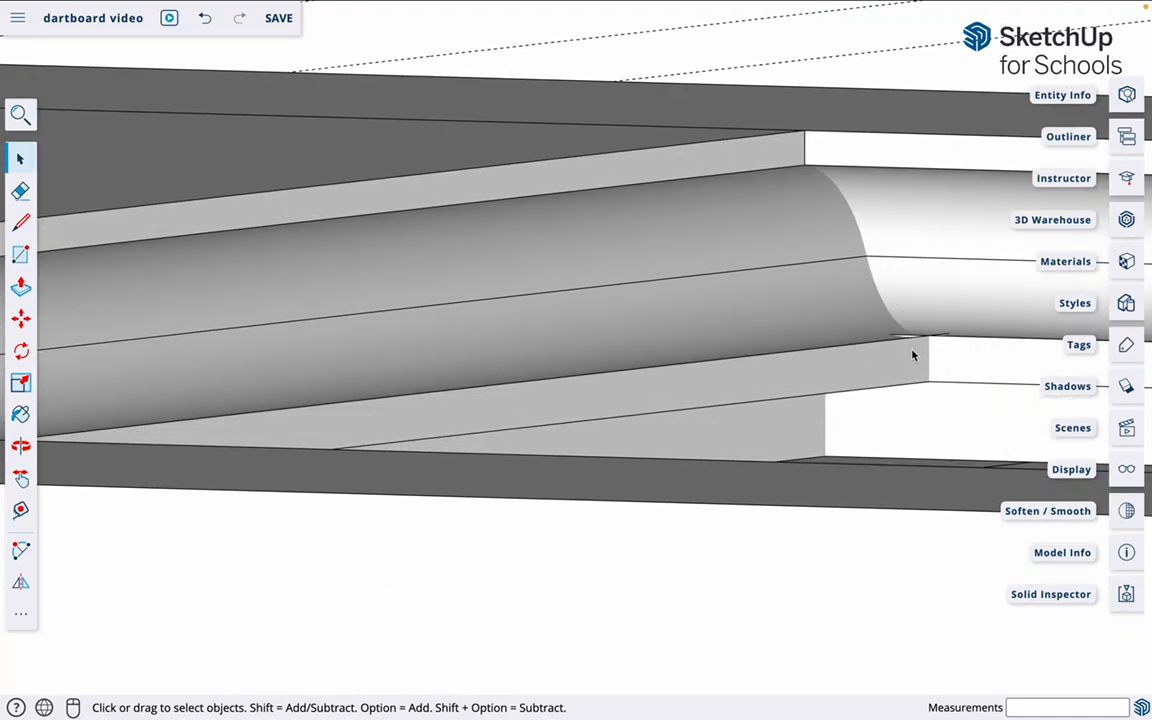
scroll(905, 365, up, 2)
middle_drag(910, 425, 818, 520)
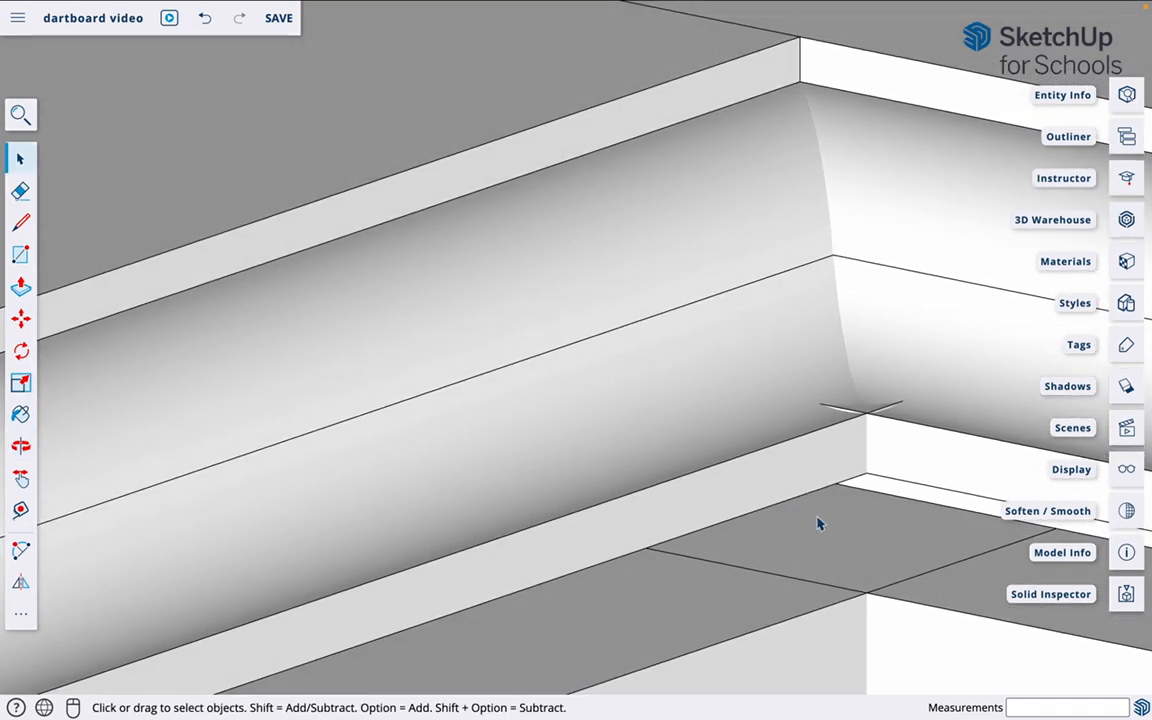
scroll(856, 338, up, 5)
scroll(858, 336, down, 4)
scroll(858, 338, down, 5)
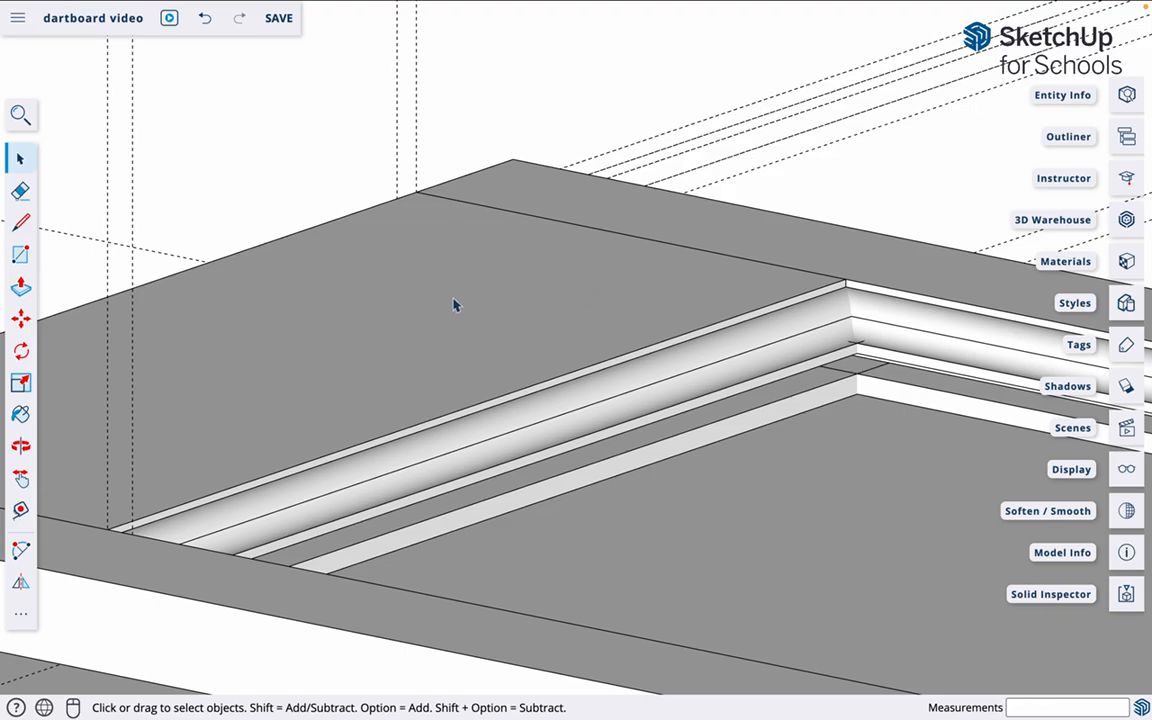
middle_drag(445, 296, 985, 343)
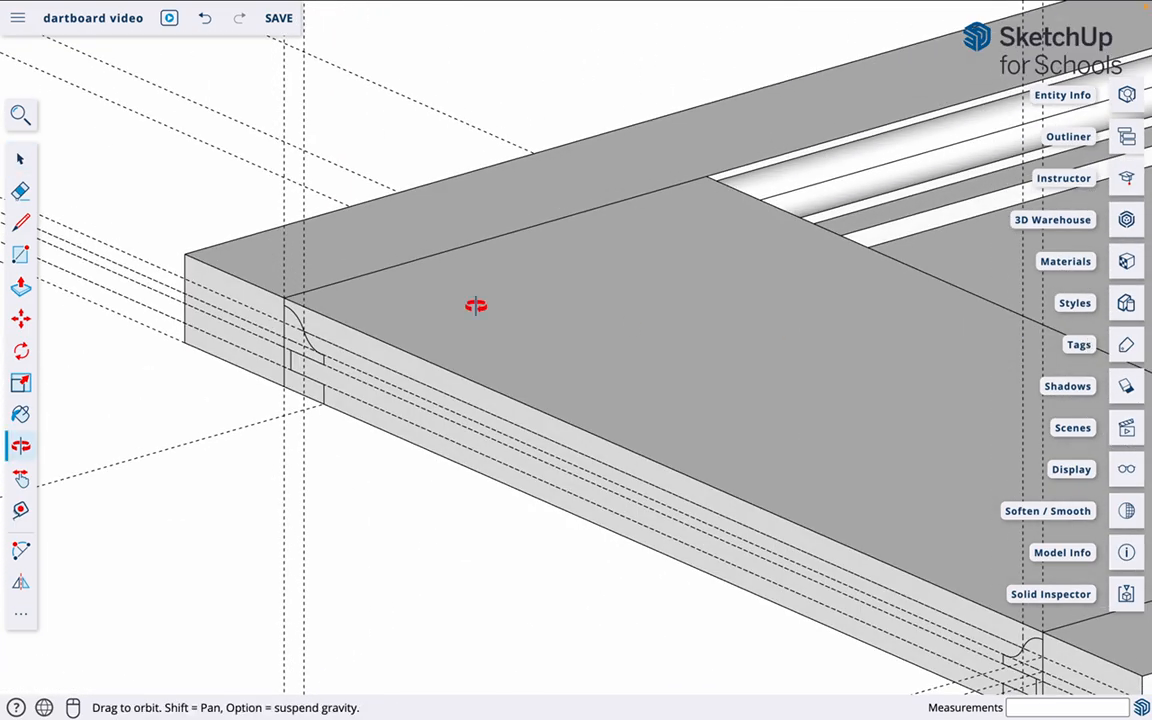
middle_drag(476, 303, 738, 303)
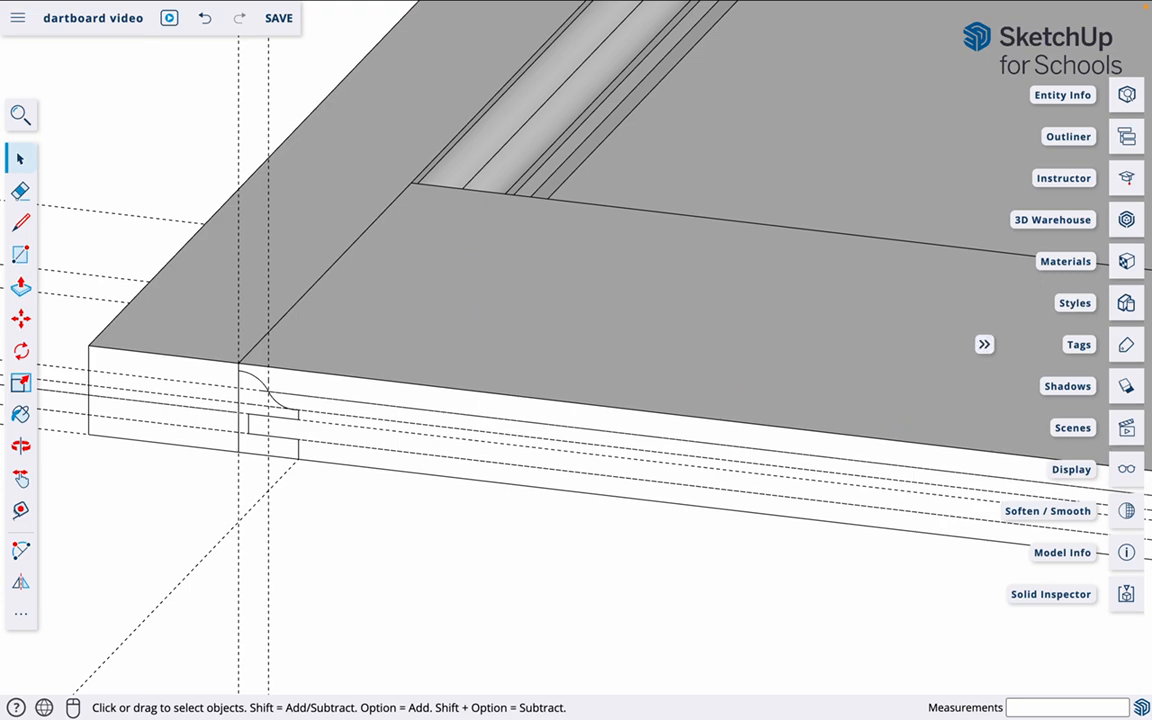
- In the saved "door" scene, copy the bottom rail about 551 mm up between the side strips to their upper ends
click(1126, 428)
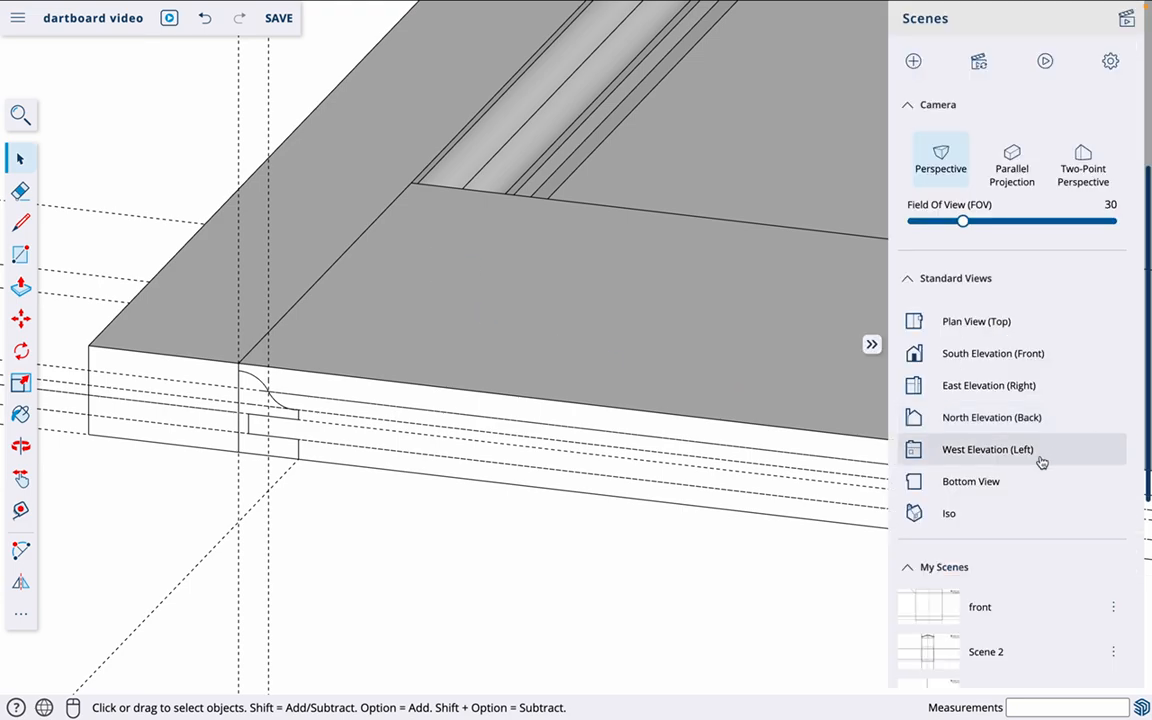
scroll(964, 625, down, 3)
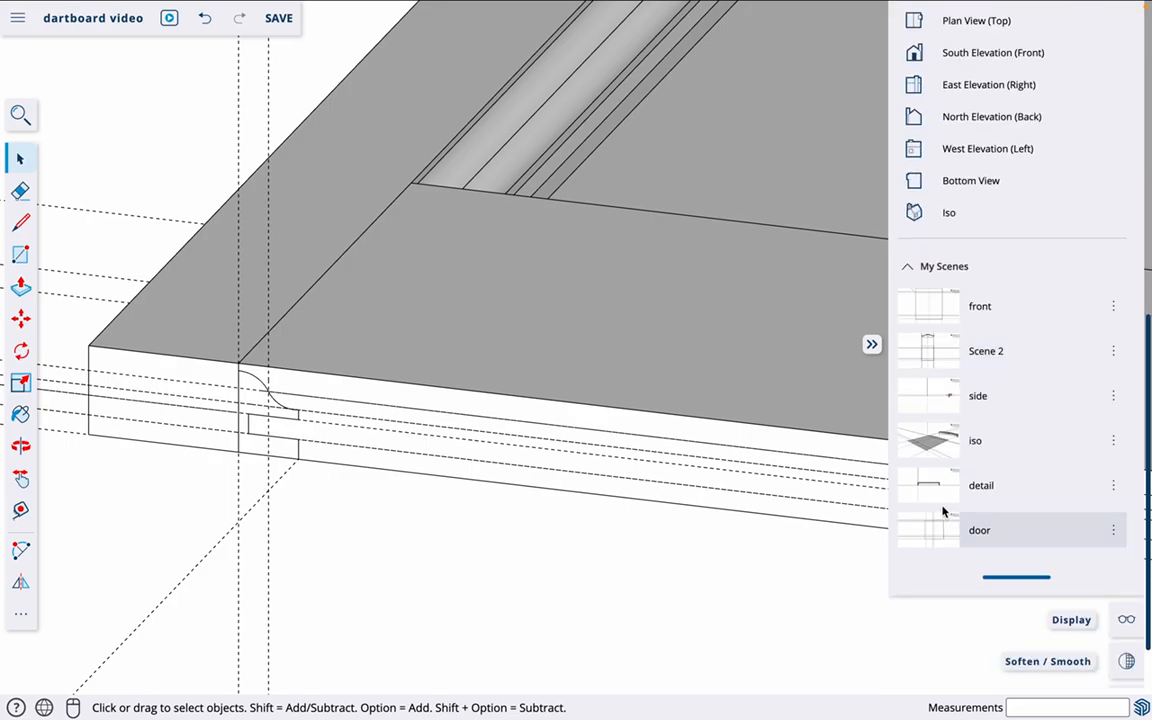
click(930, 535)
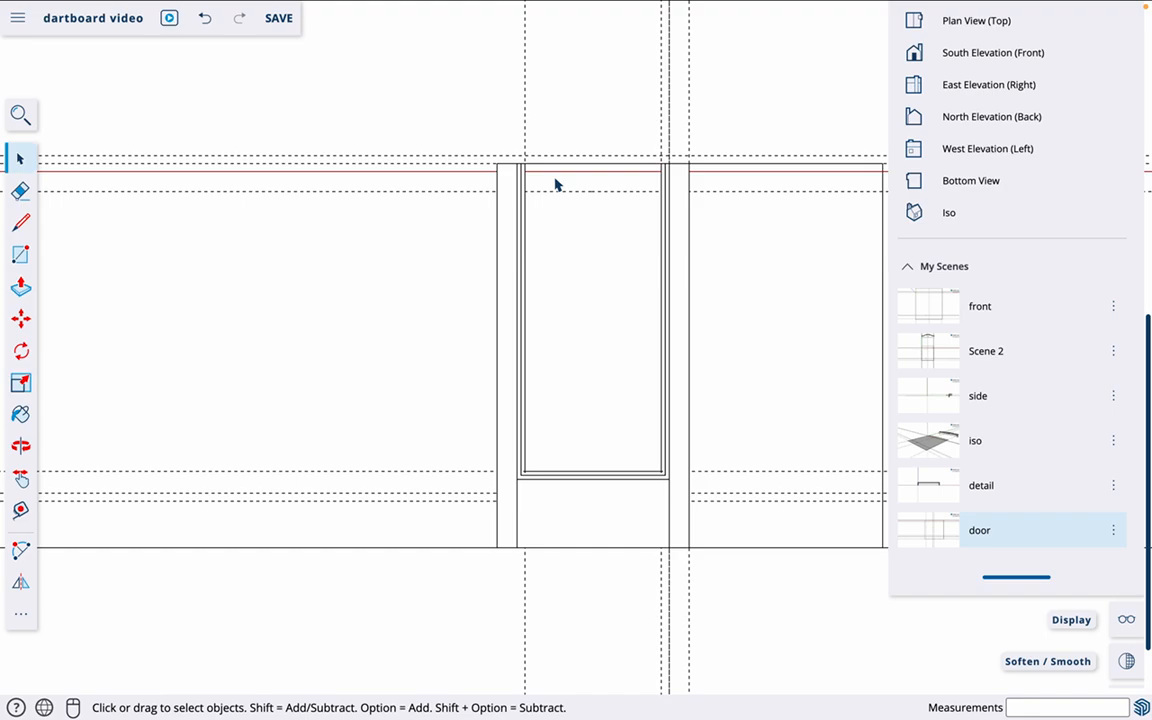
click(594, 517)
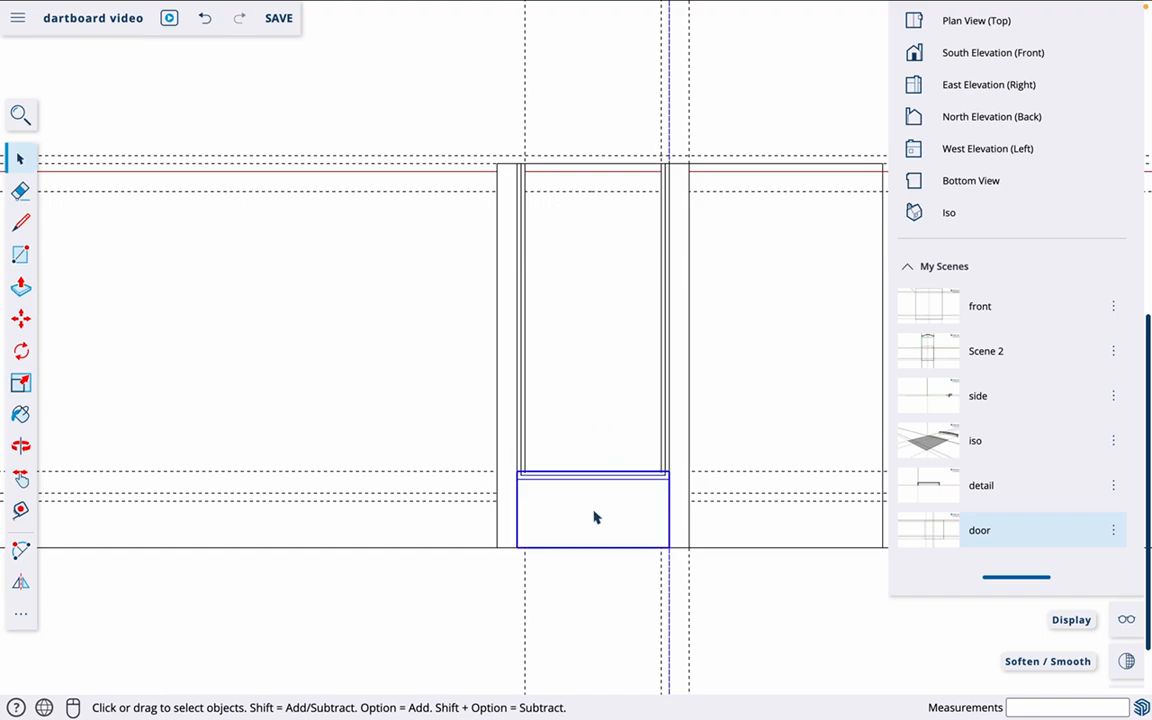
key(m)
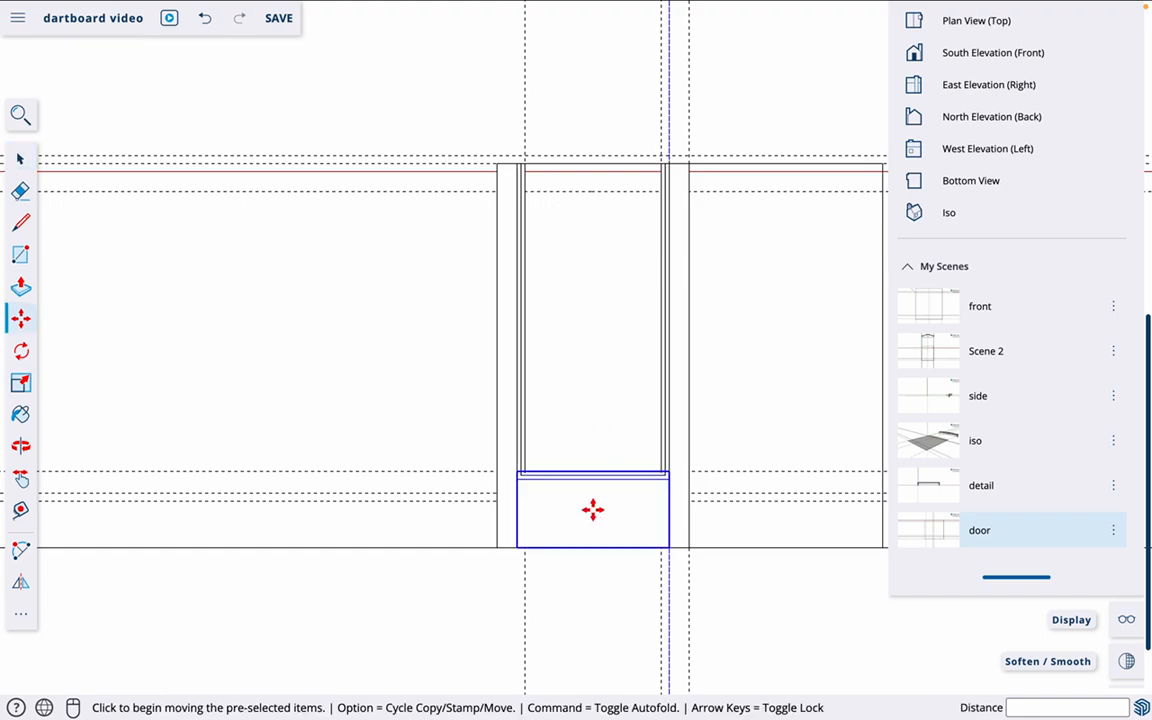
click(517, 545)
key(alt)
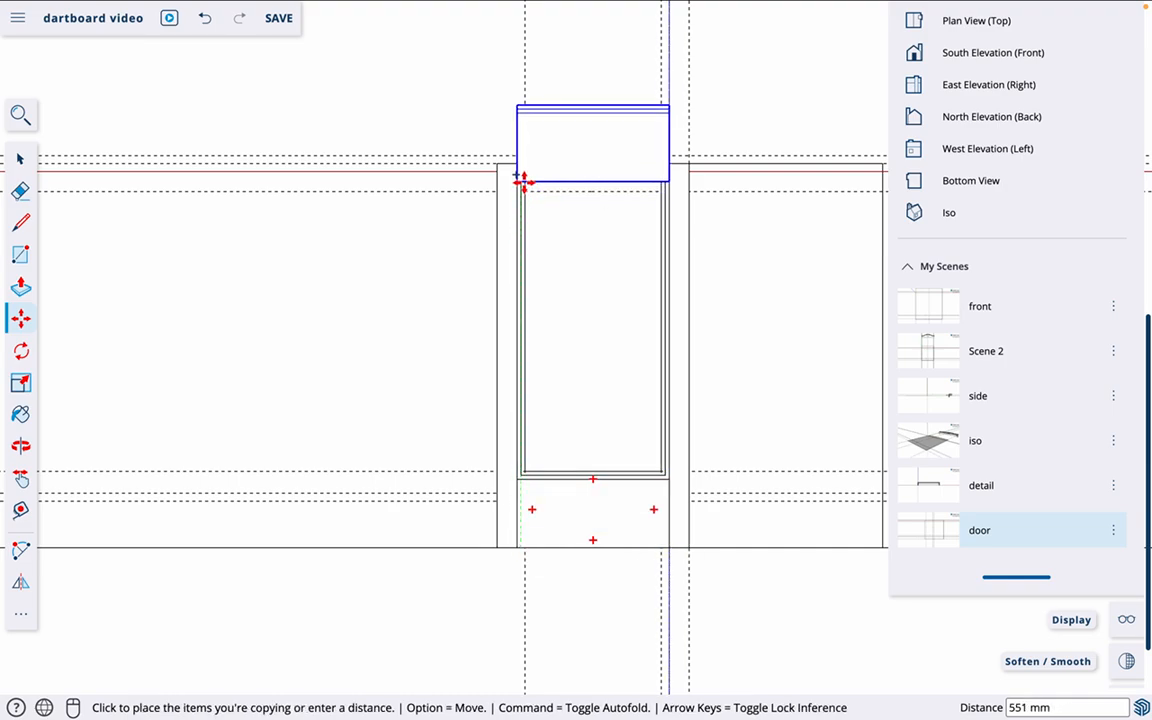
click(522, 182)
click(522, 182)
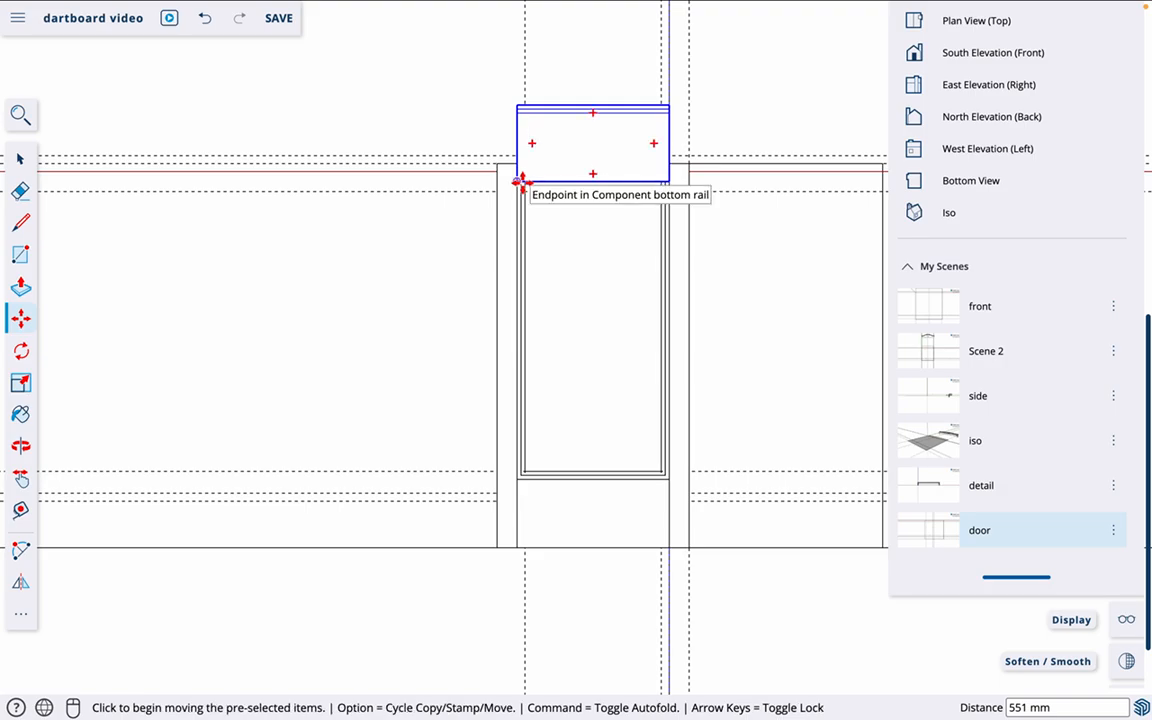
- Flip the copied upper rail about its green plane so its moulding faces the door opening
middle_drag(802, 404, 597, 345)
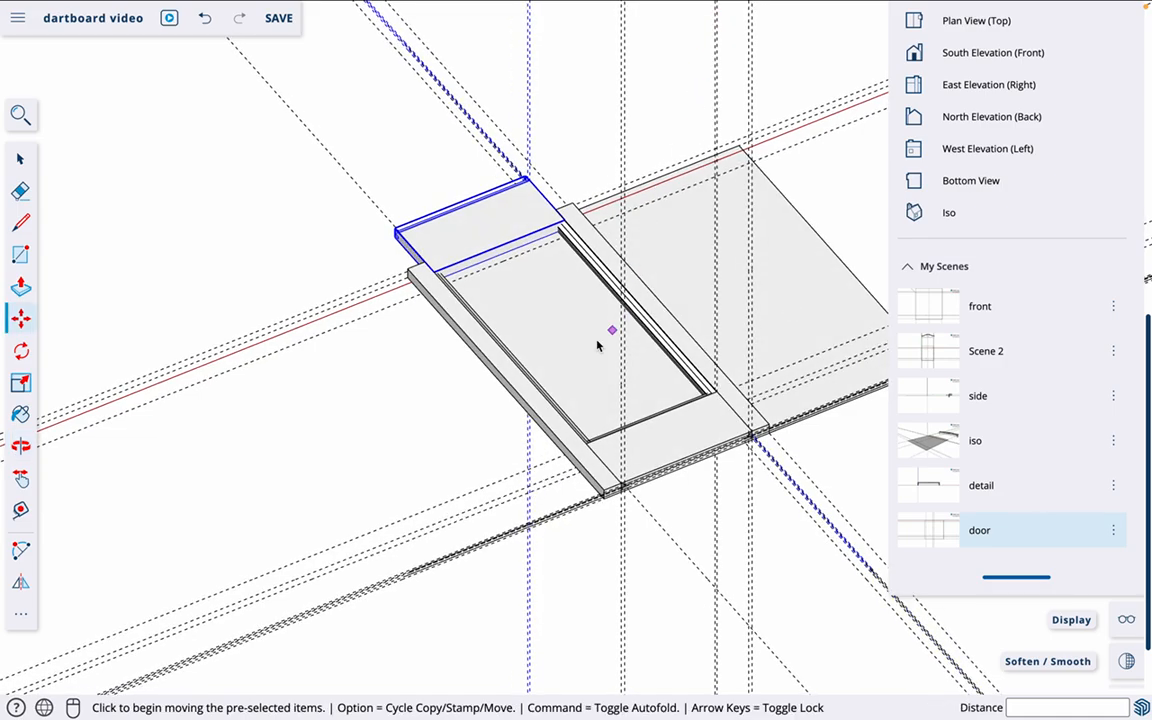
click(19, 586)
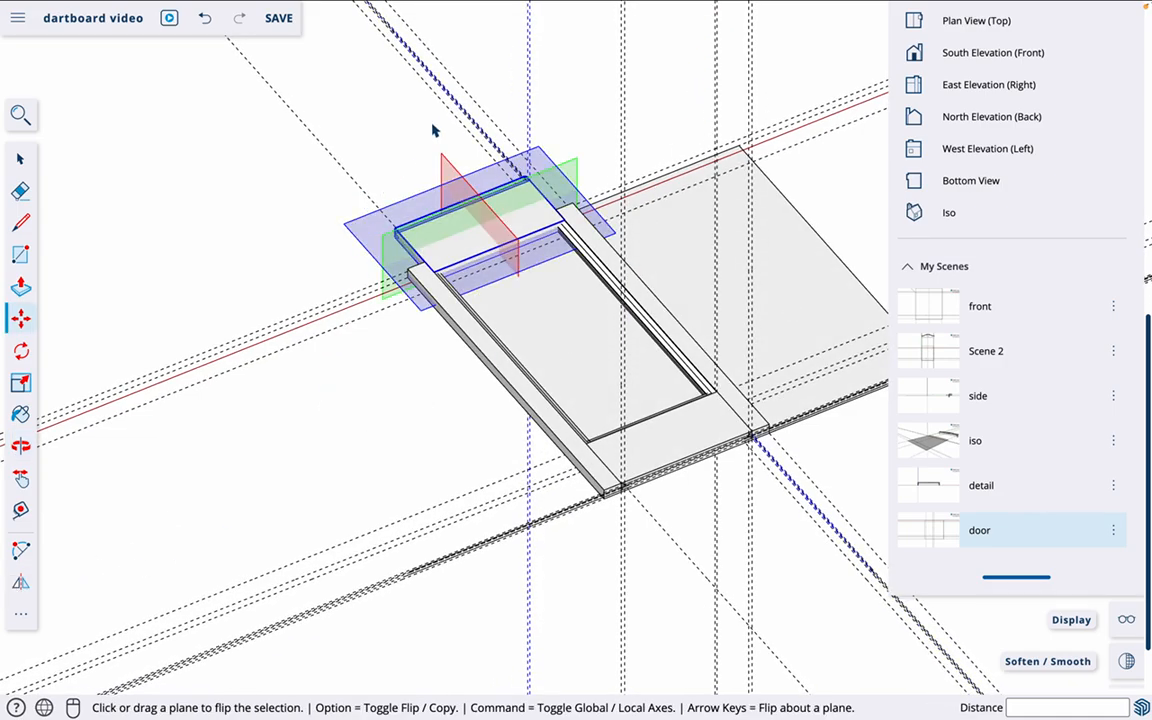
click(383, 290)
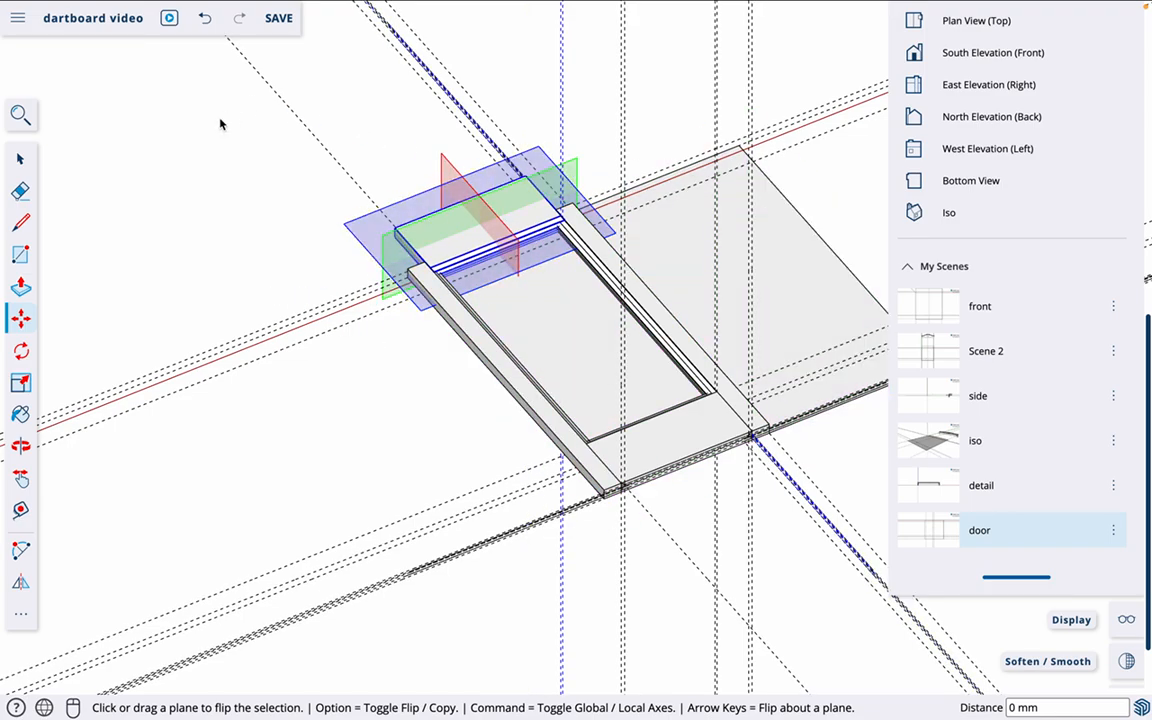
key(space)
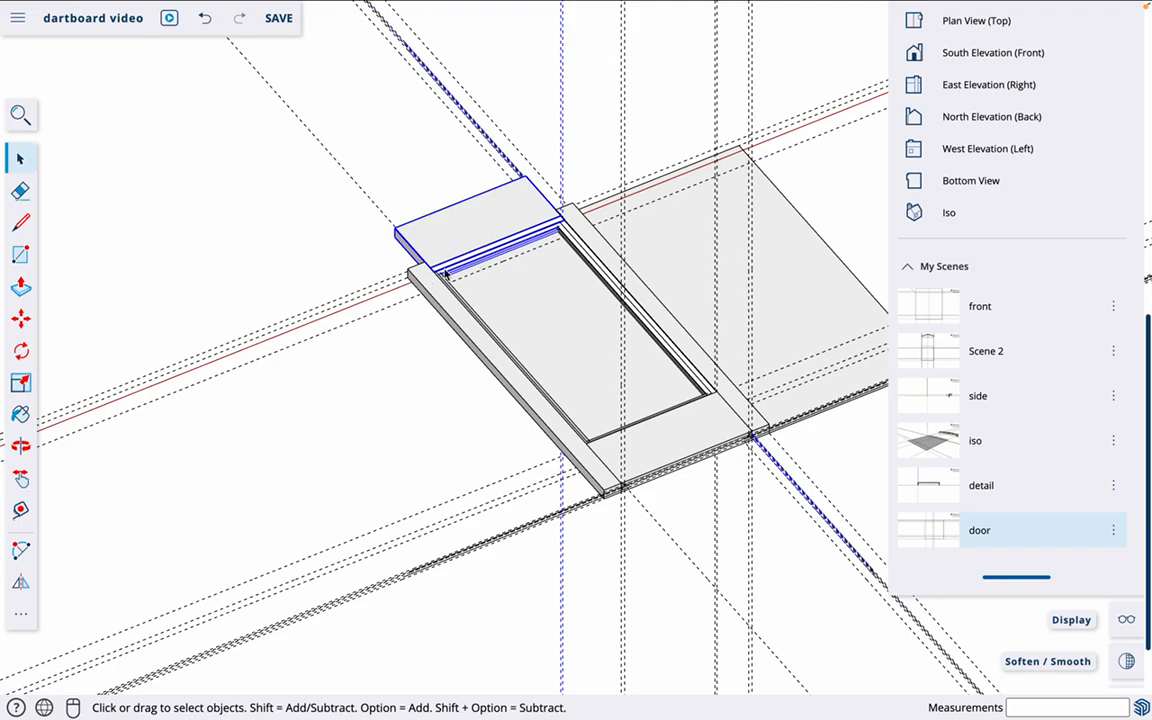
- Open the upper rail component for editing and add a guide 70 mm in from its outer long edge
double_click(460, 241)
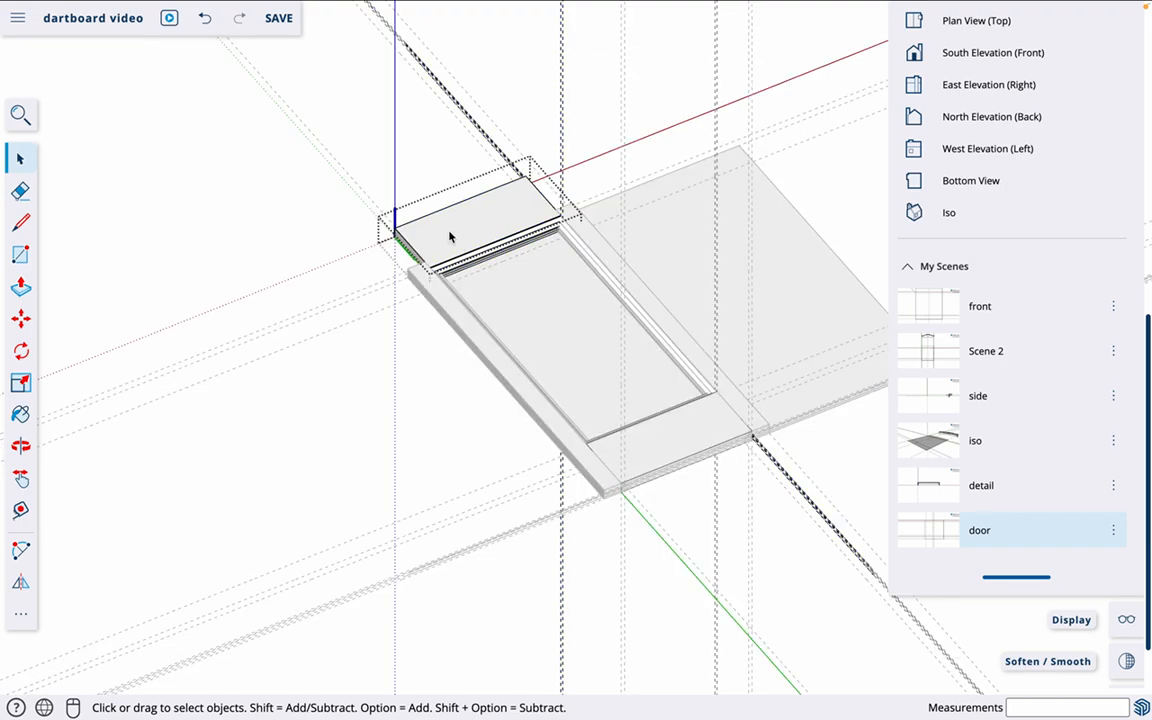
scroll(452, 245, up, 10)
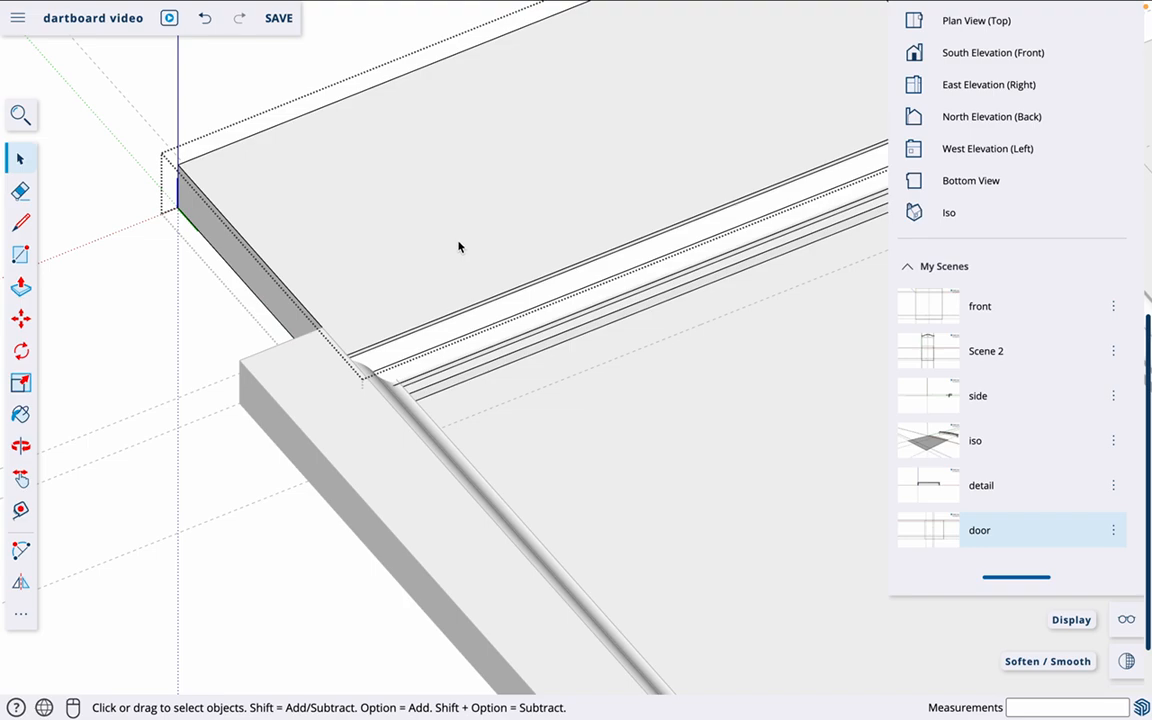
key(t)
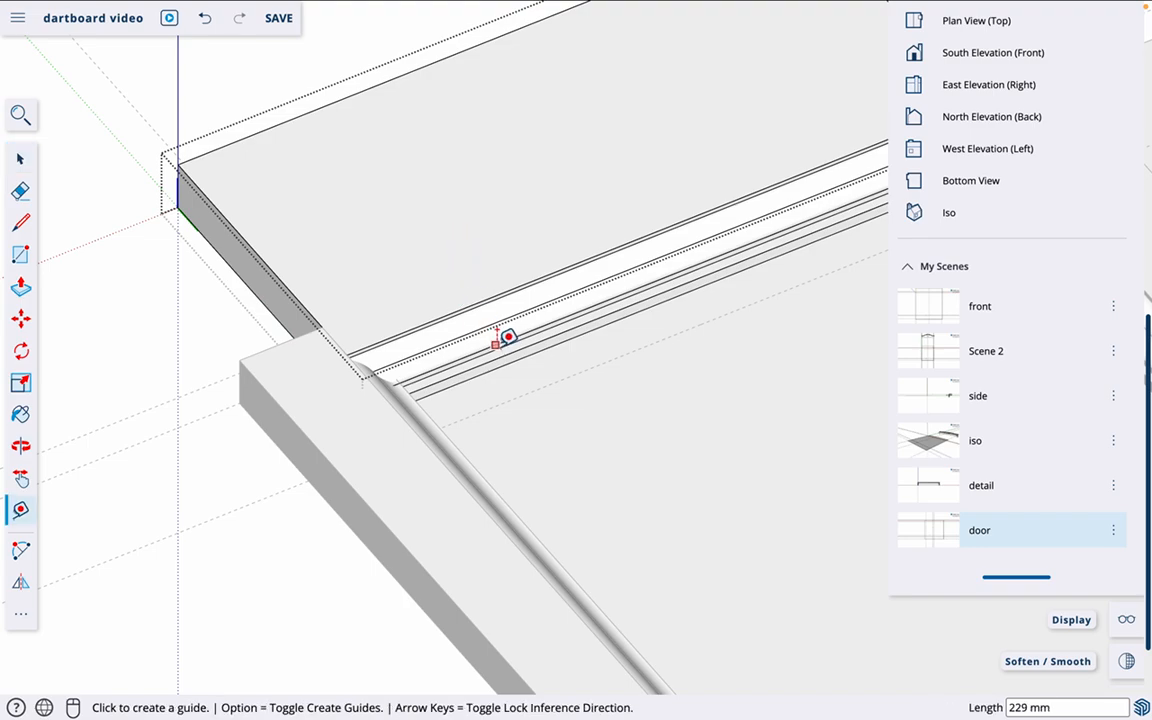
click(313, 114)
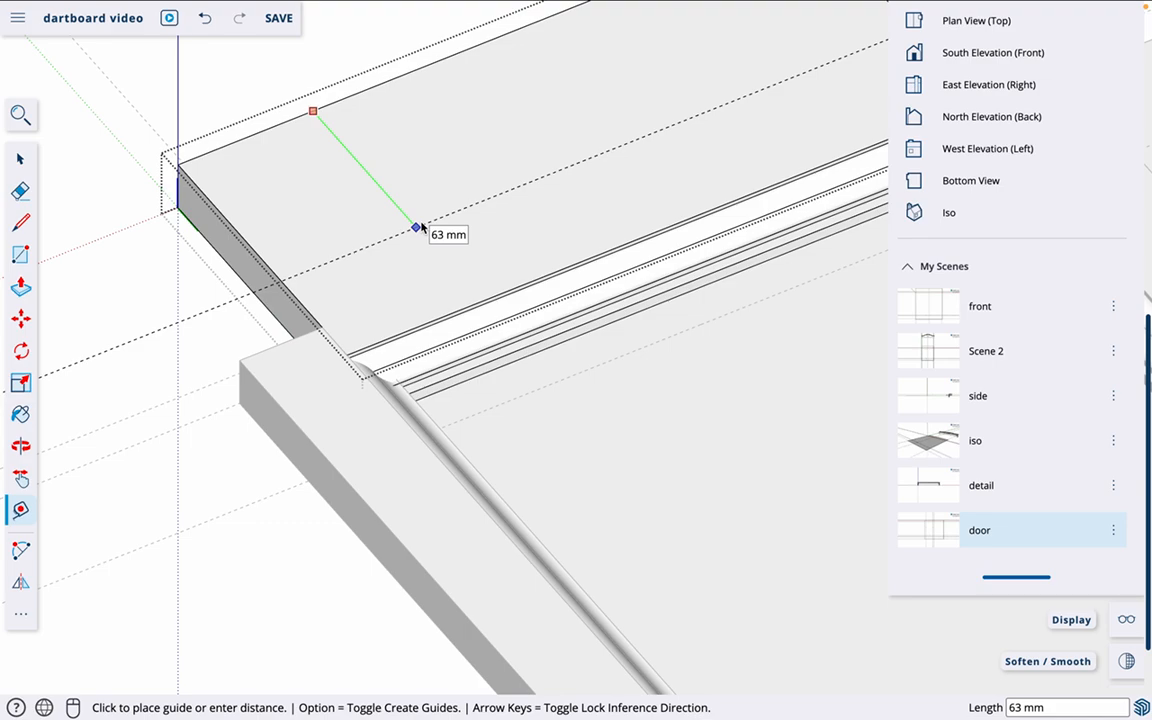
text(70)
key(Return)
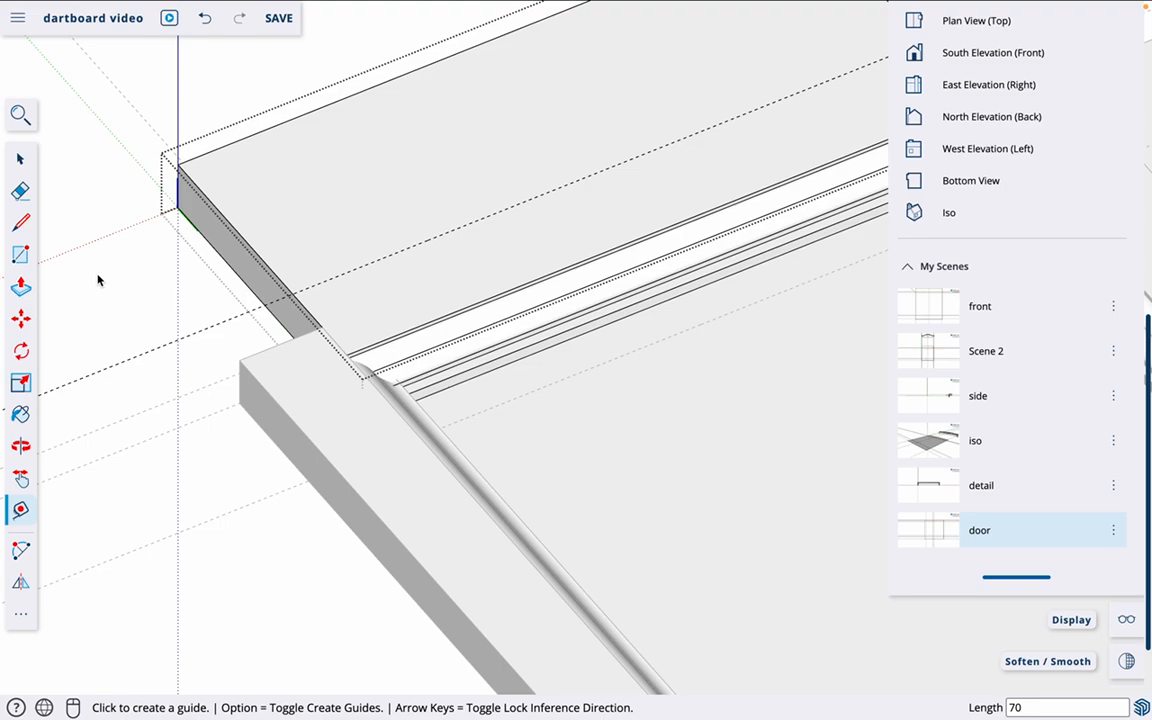
- Draw a line along the 70 mm guide across the upper rail's face, from one end edge to the other
scroll(98, 279, down, 5)
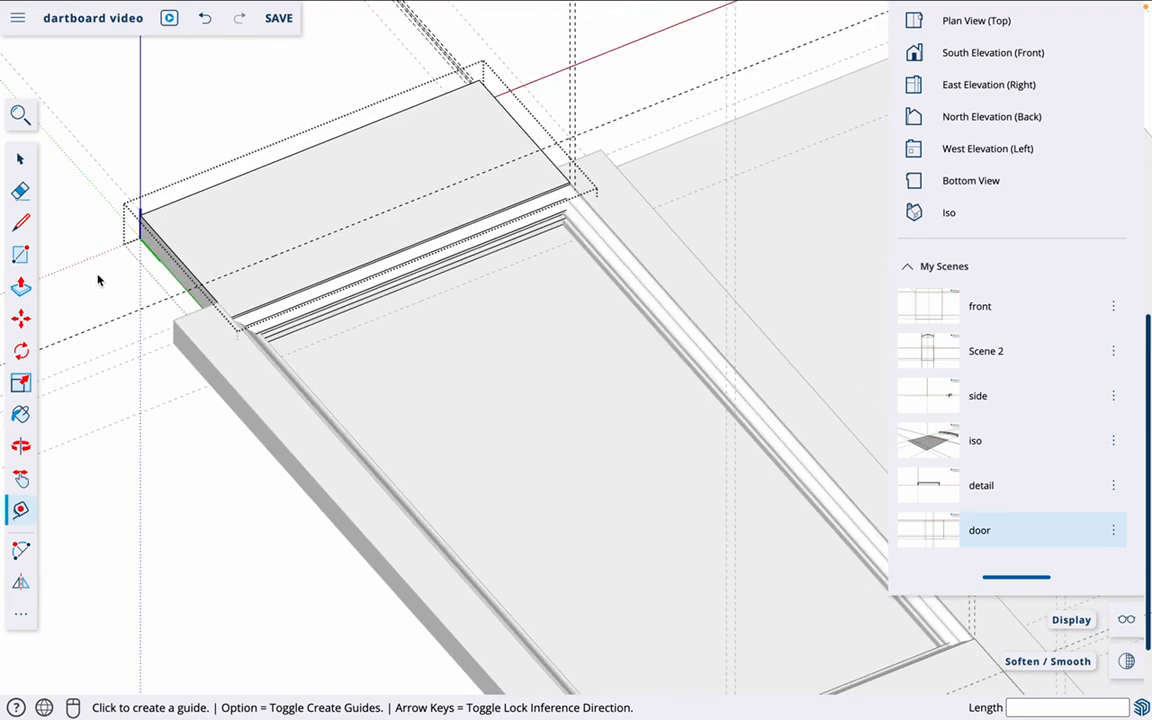
key(l)
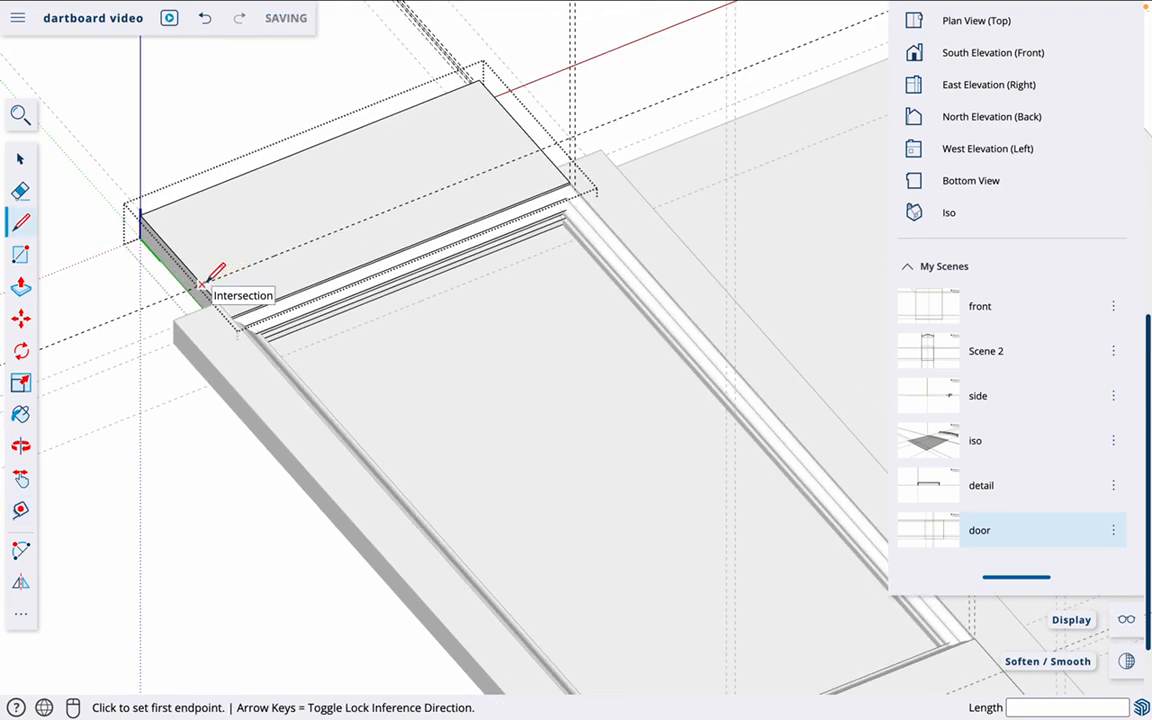
click(202, 284)
click(540, 148)
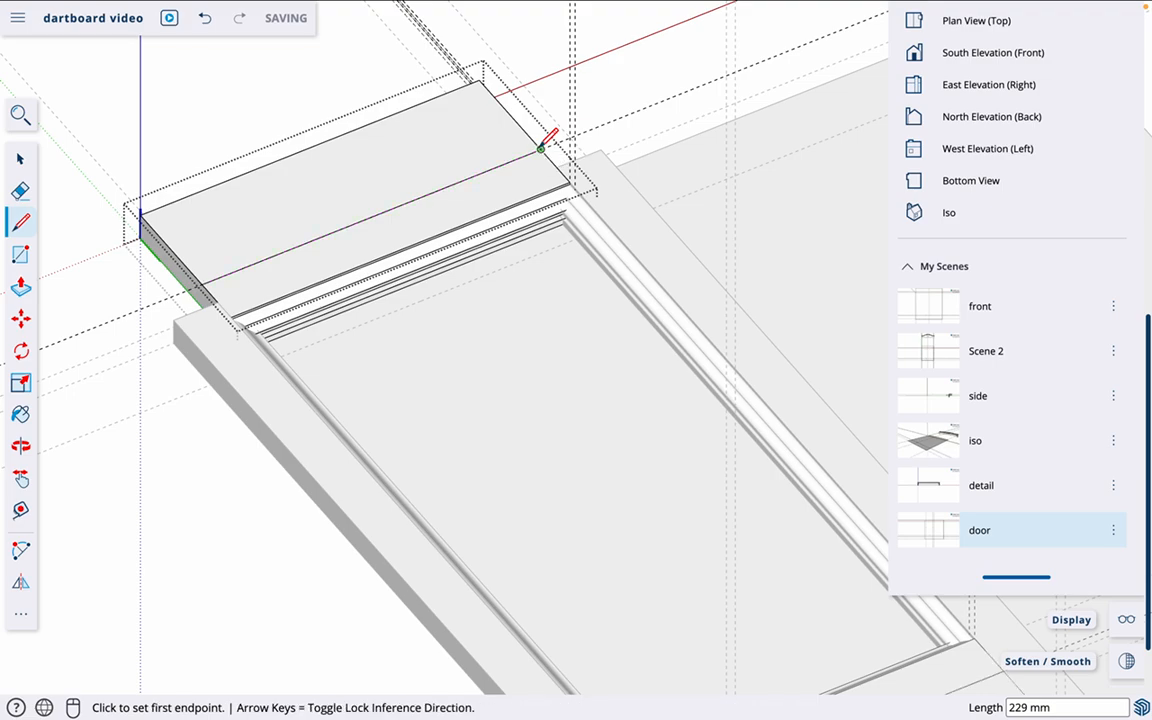
- Push the outer 70 mm section of the upper rail 18 mm through its thickness to remove it, and leave the component
key(p)
click(214, 252)
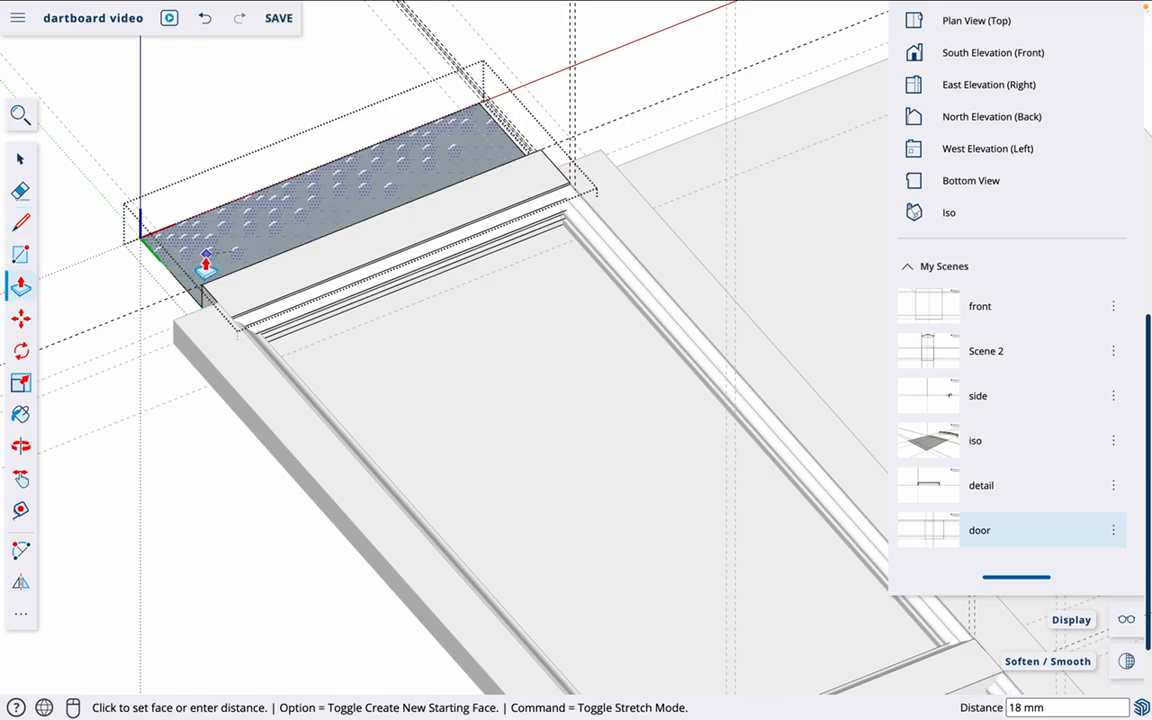
click(205, 257)
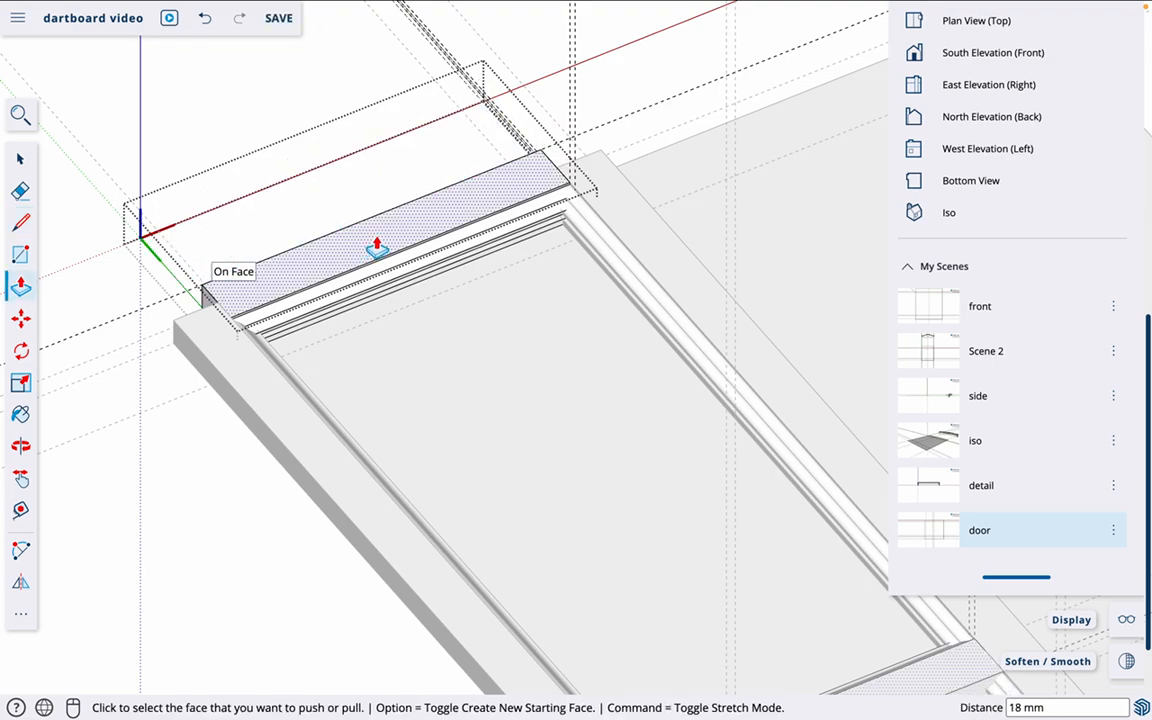
key(space)
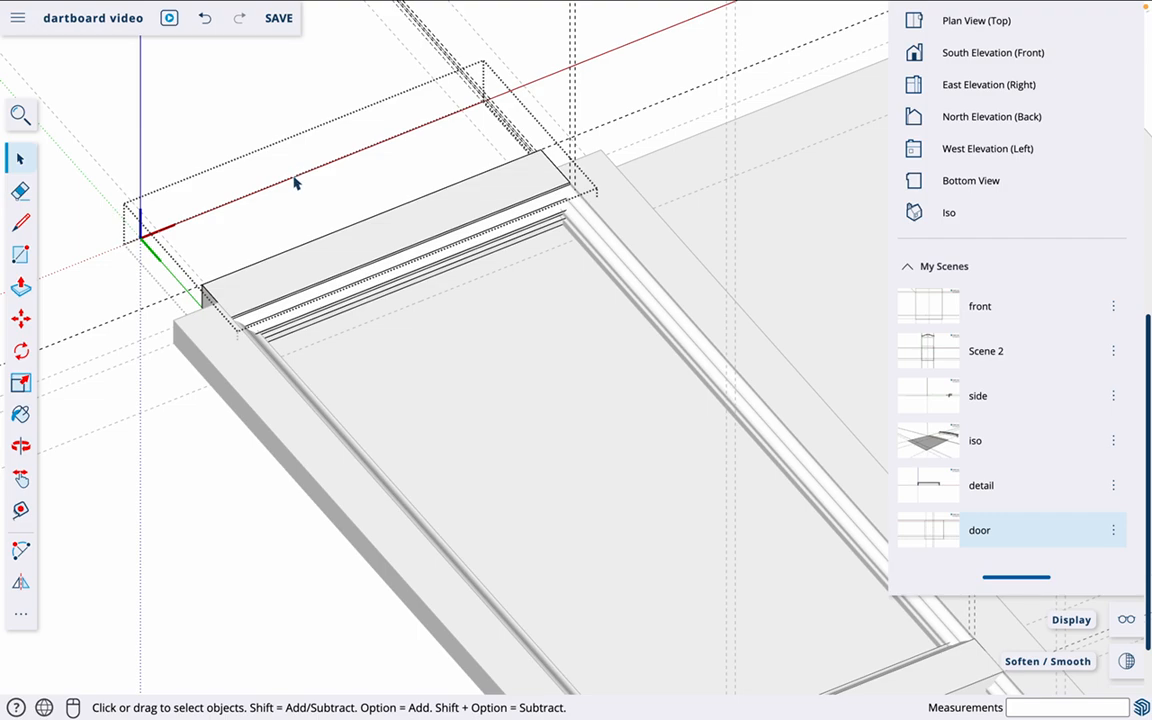
click(307, 272)
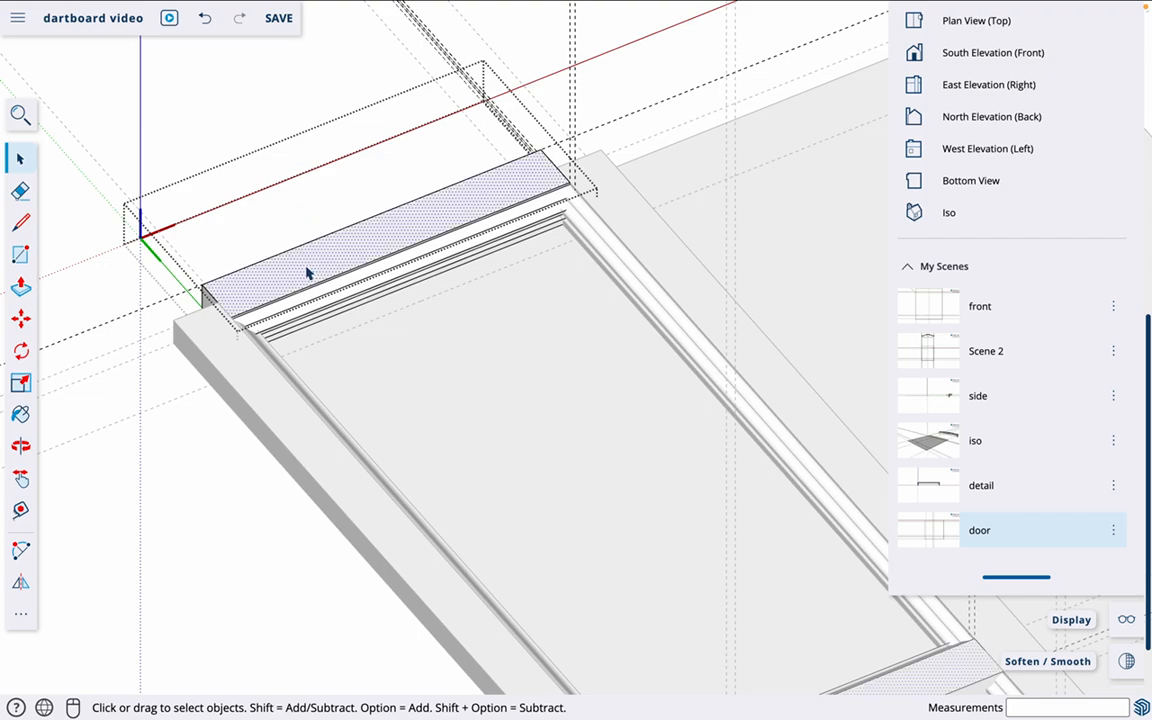
click(84, 295)
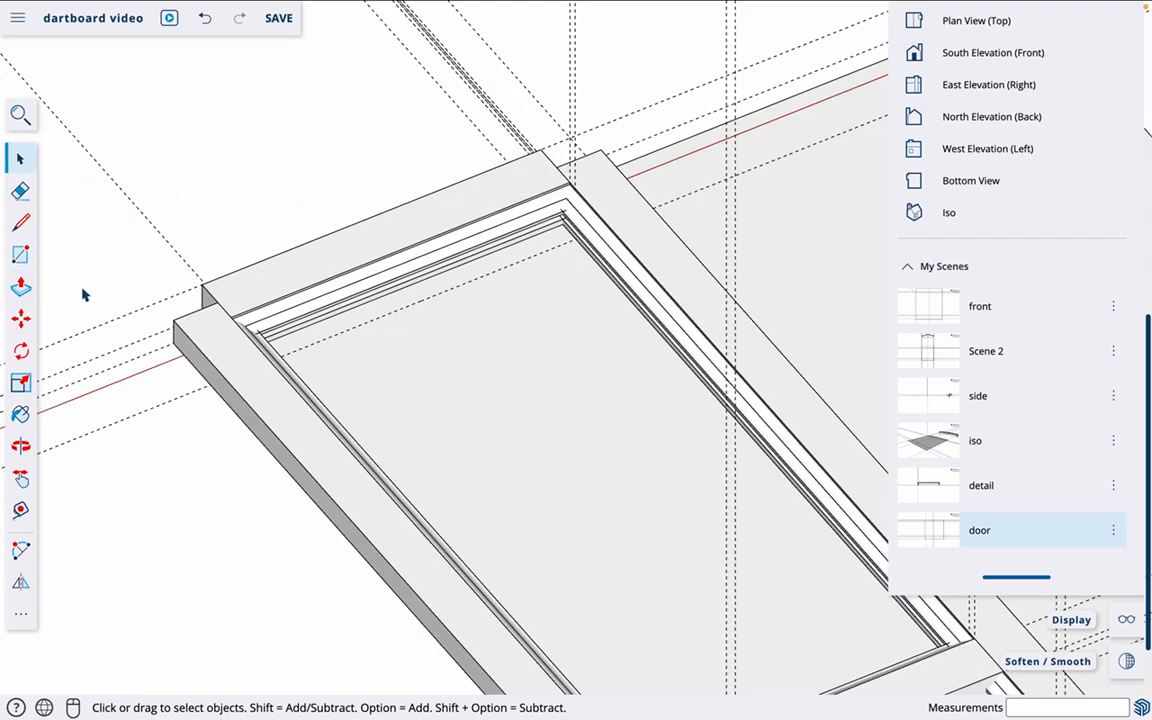
- Move the trimmed upper rail down so its outer corner meets the inner upper corner of the door's side strip
key(m)
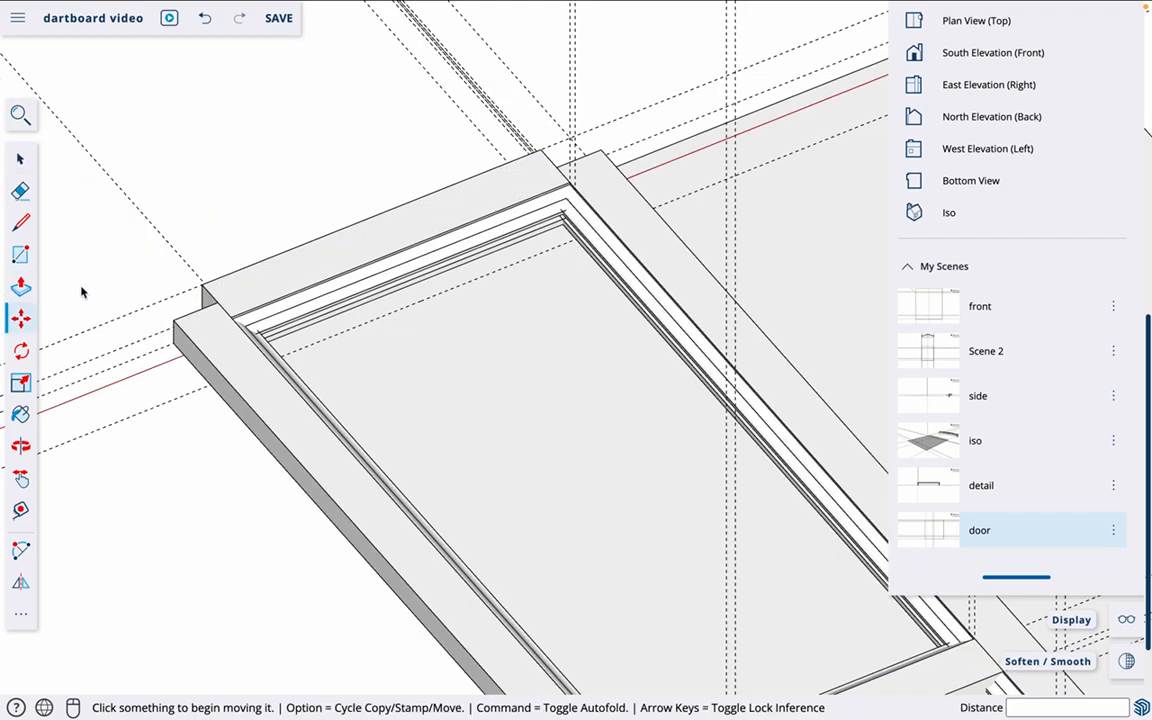
click(205, 283)
click(217, 302)
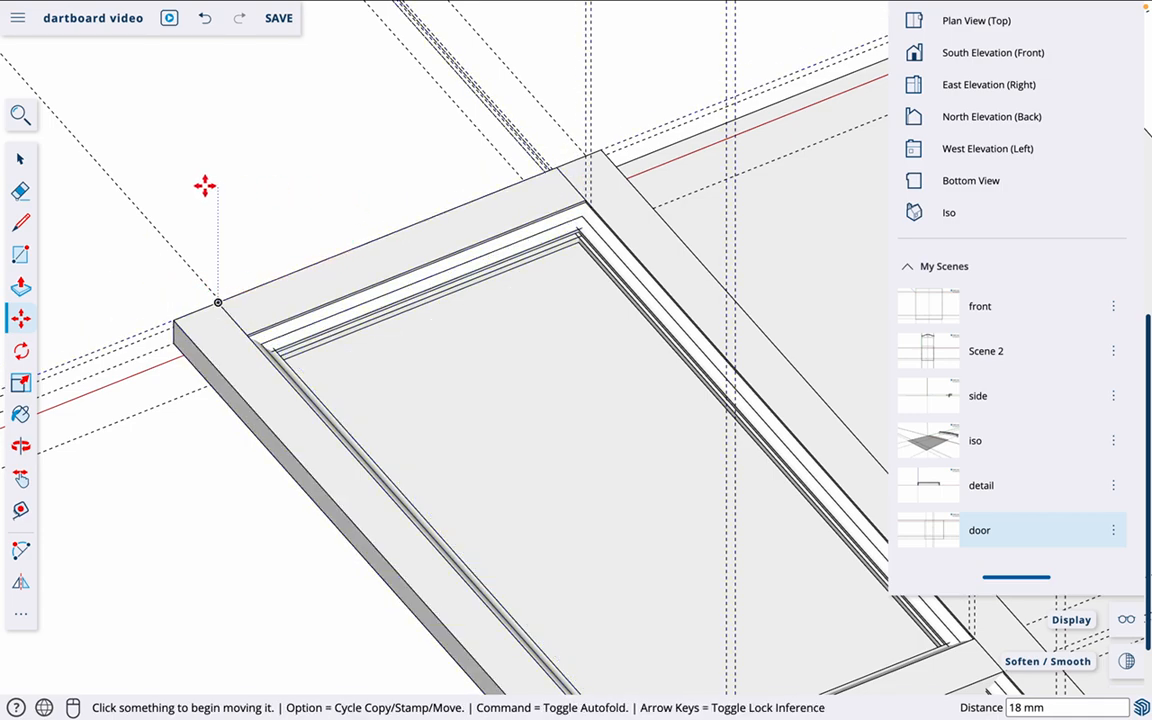
key(space)
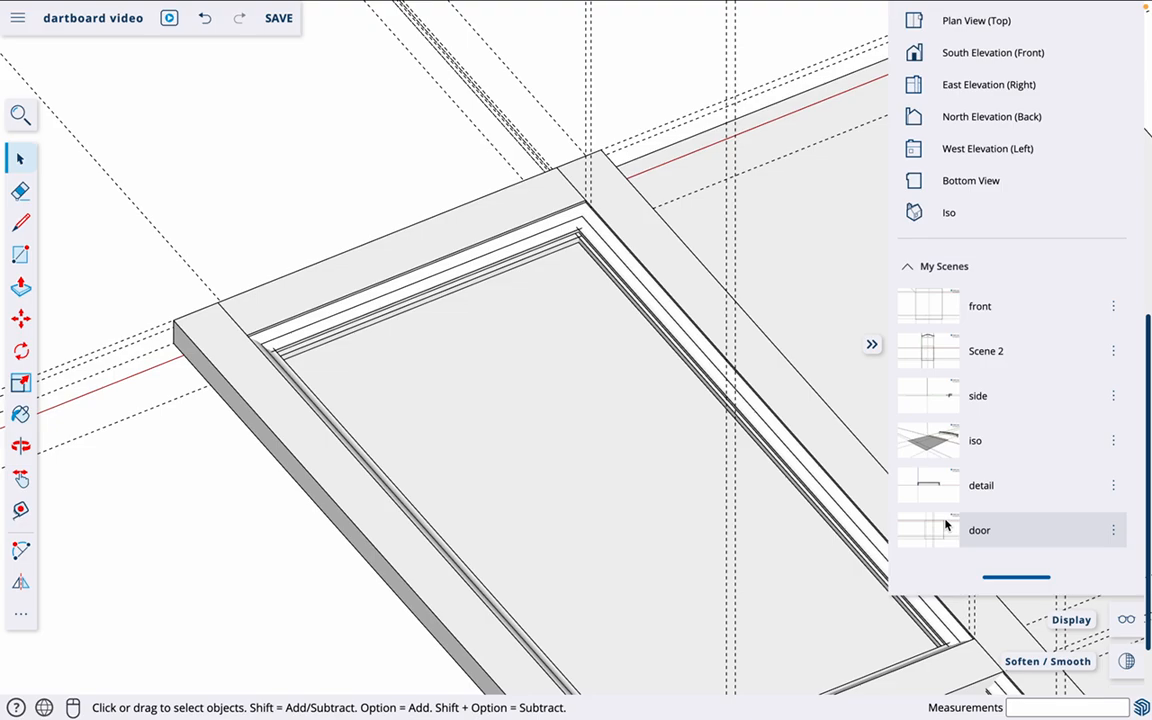
click(930, 545)
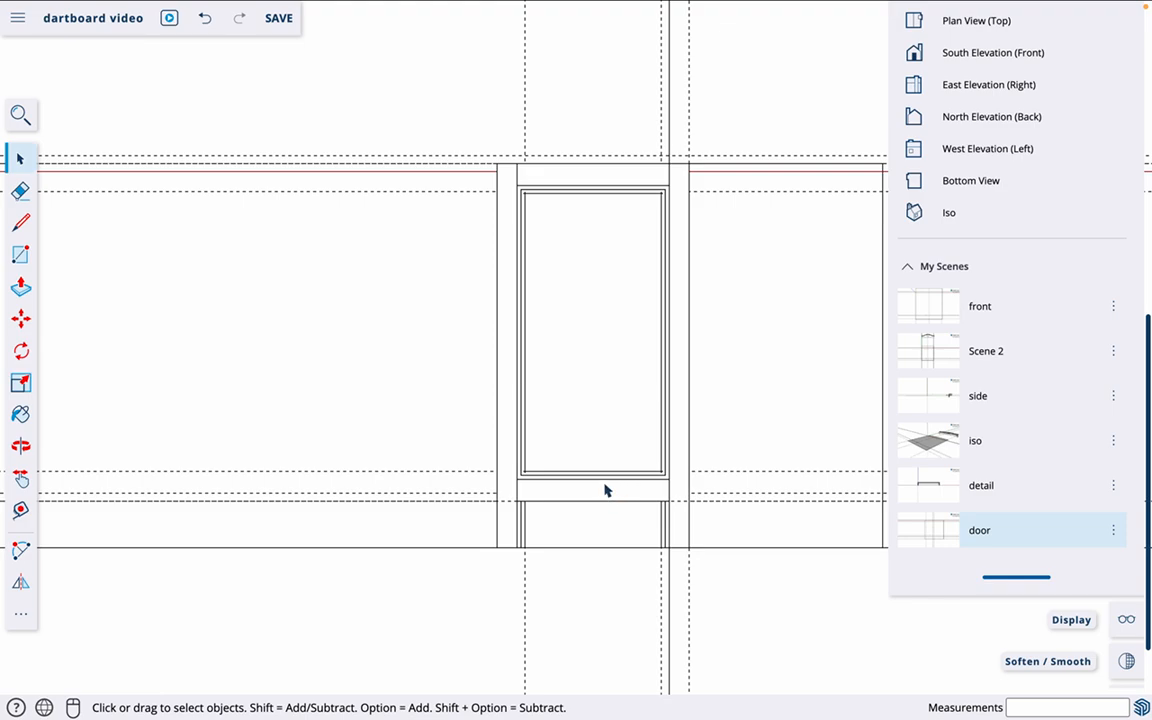
- Undo the upper rail's move, the removal of its outer section and the dividing line, and leave the component
key(super+z)
key(super+z)
key(super+z)
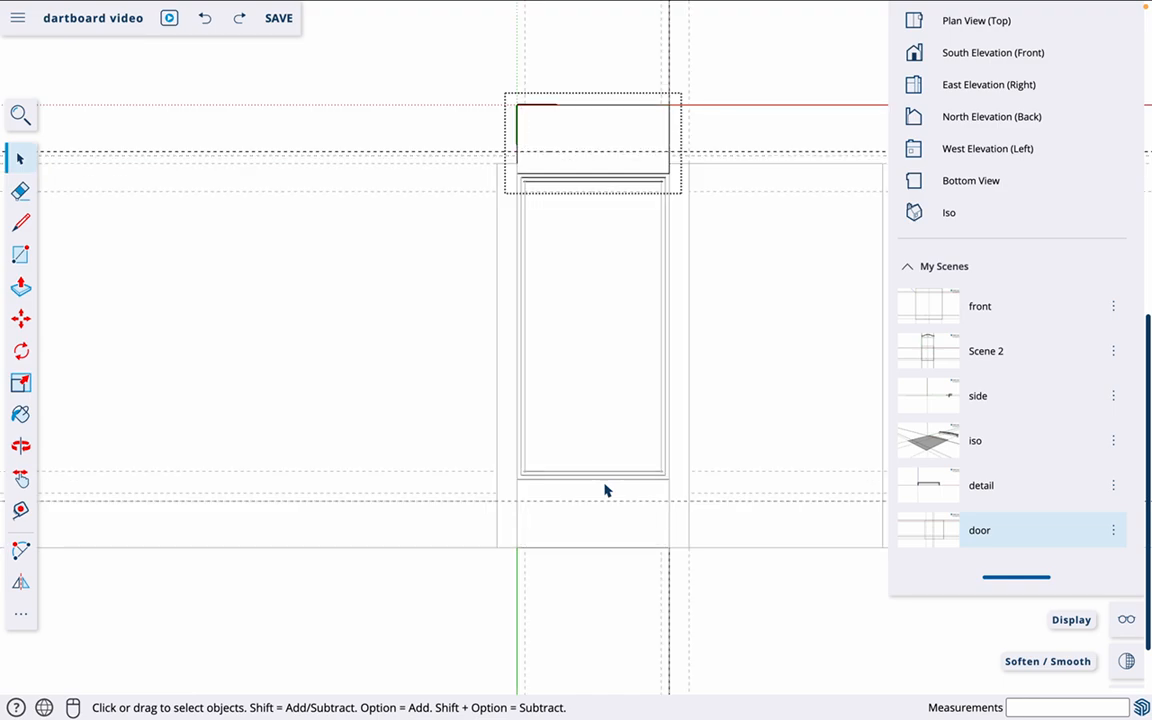
click(763, 293)
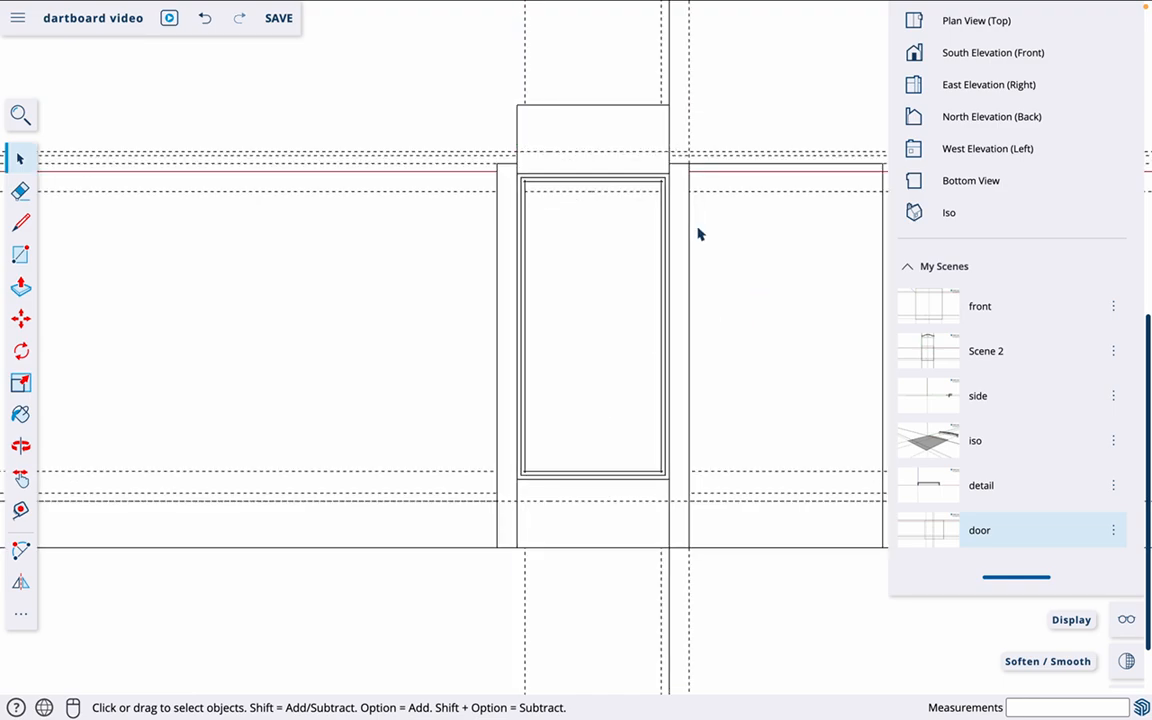
- Make the upper rail component unique so it is independent of the bottom rail
click(577, 134)
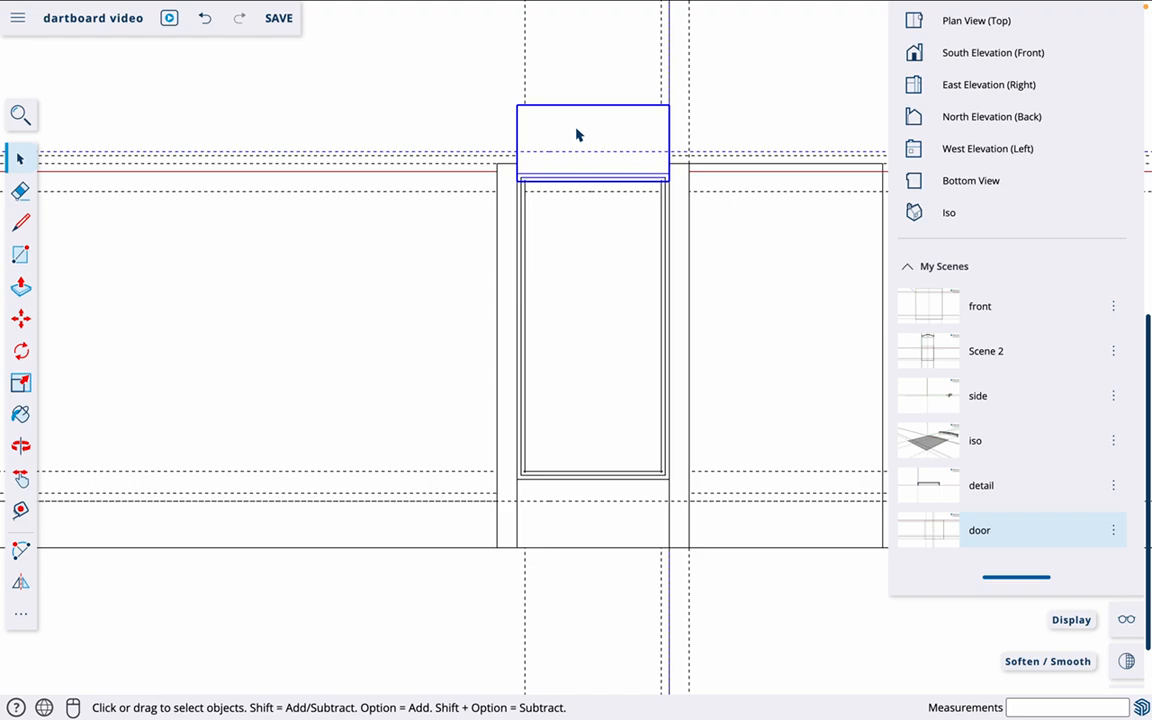
right_click(577, 134)
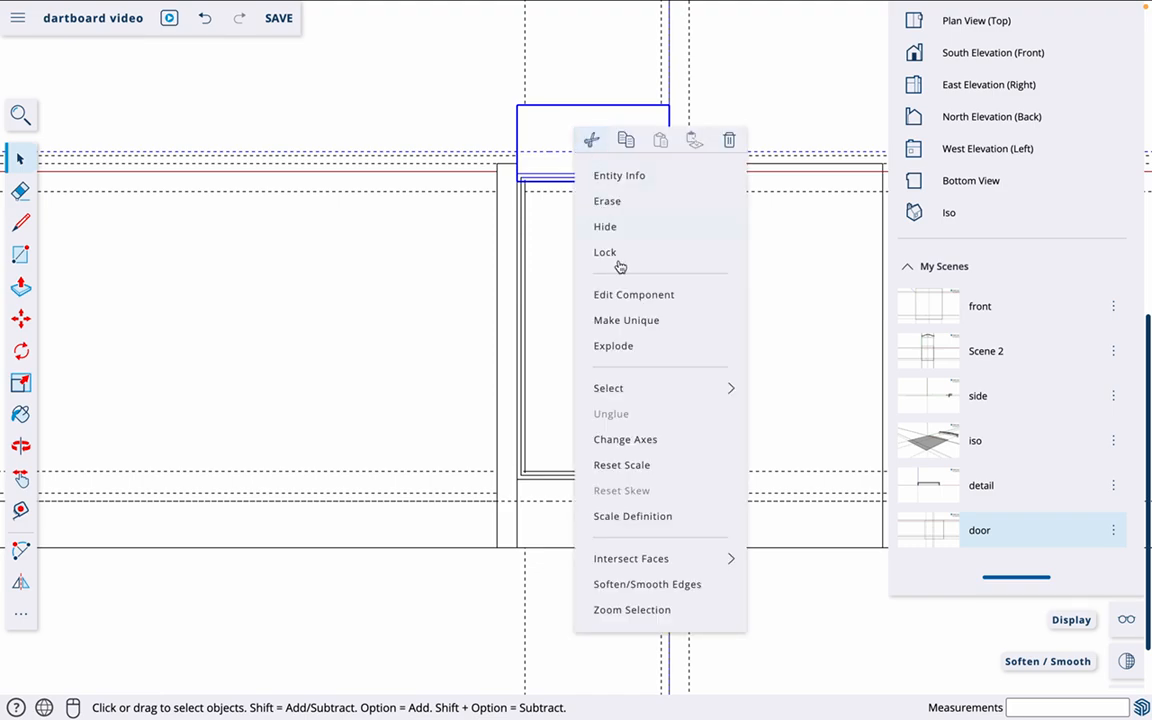
click(636, 322)
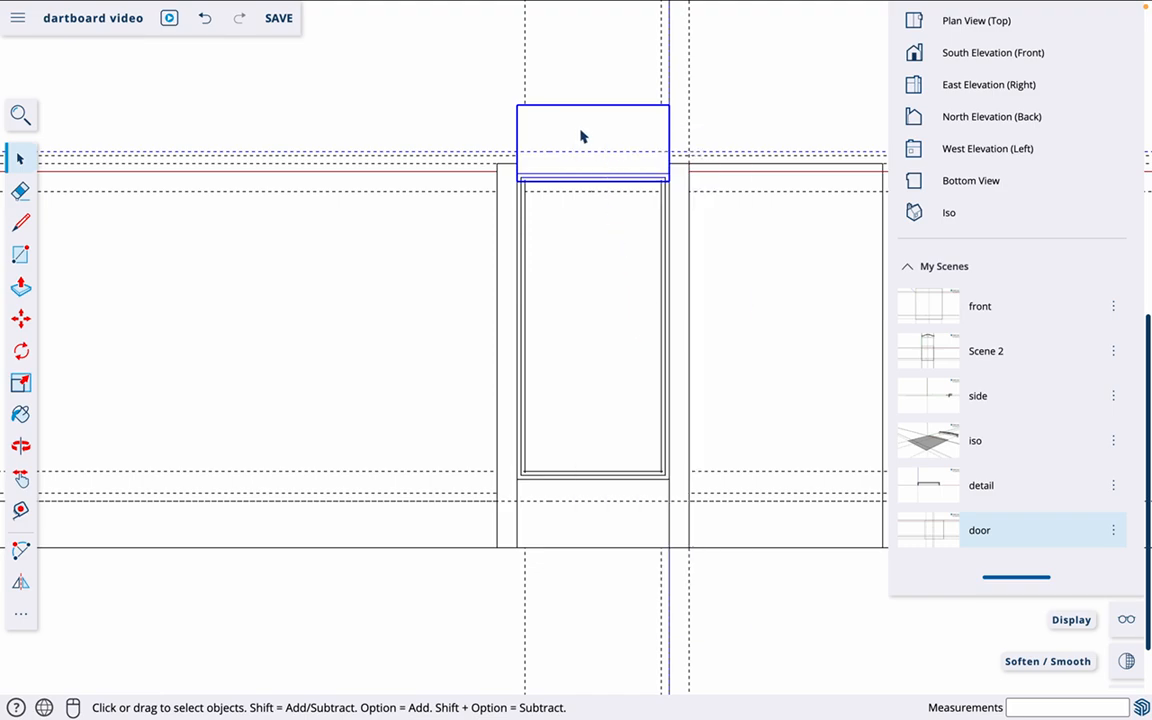
- Open the unique upper rail and draw a line along its 70 mm guide from one end edge to the other
scroll(565, 170, up, 3)
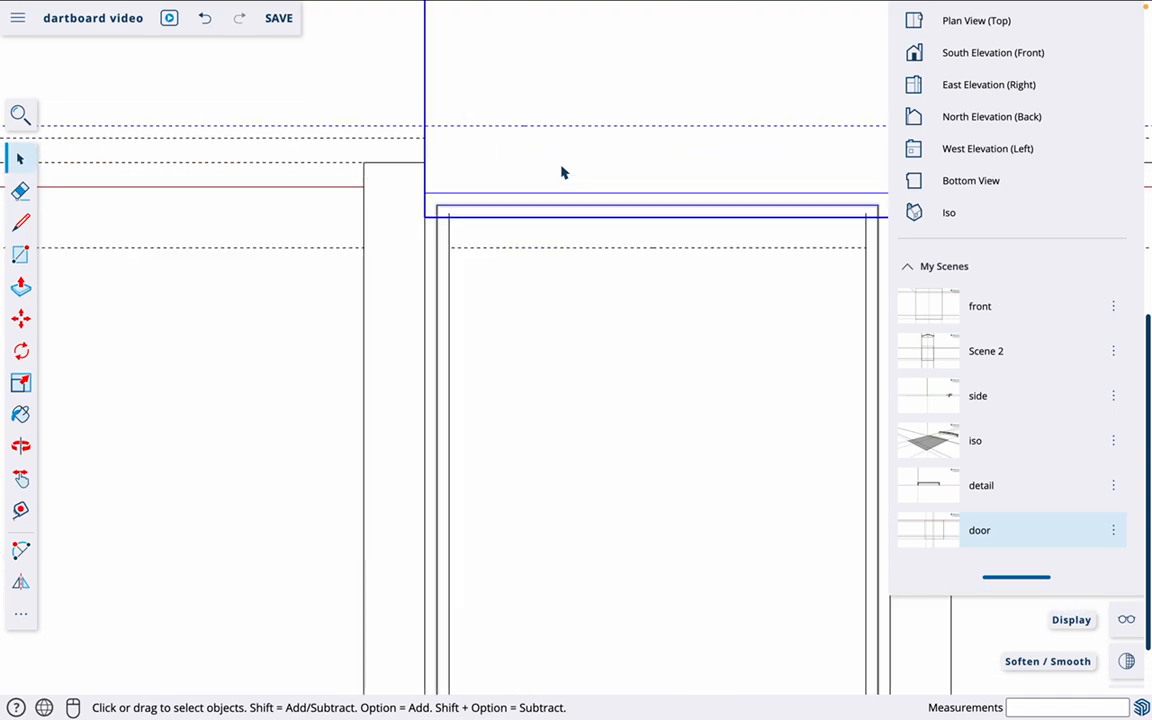
key(l)
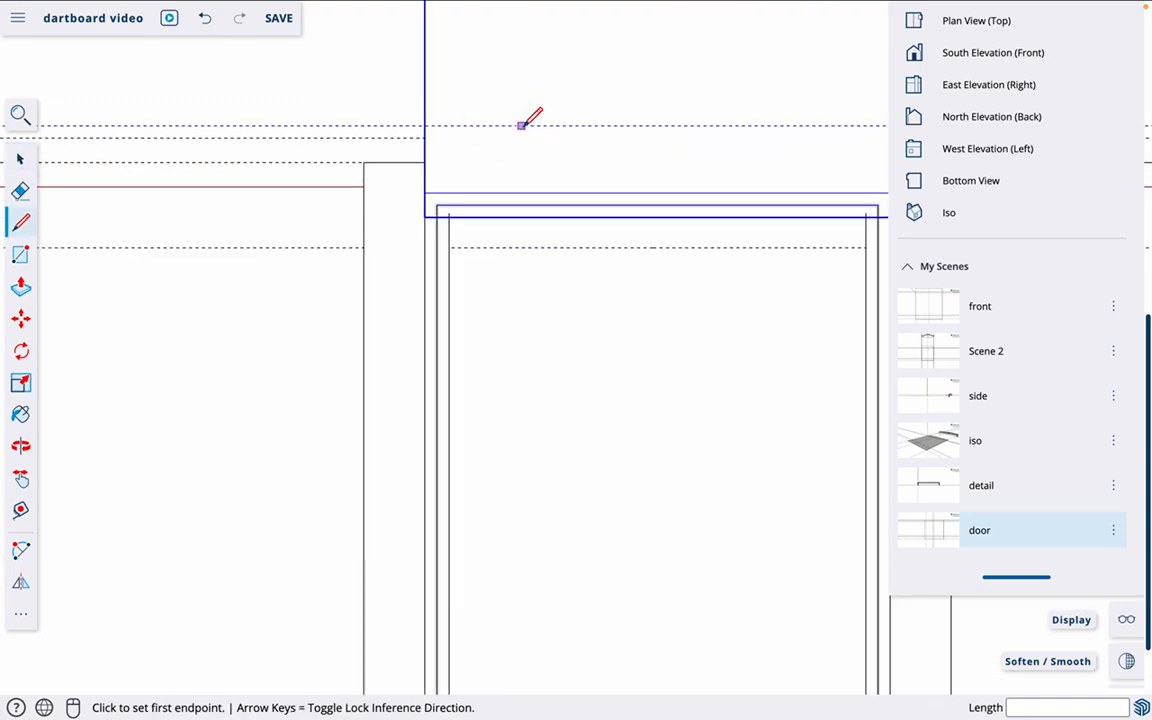
key(space)
double_click(524, 138)
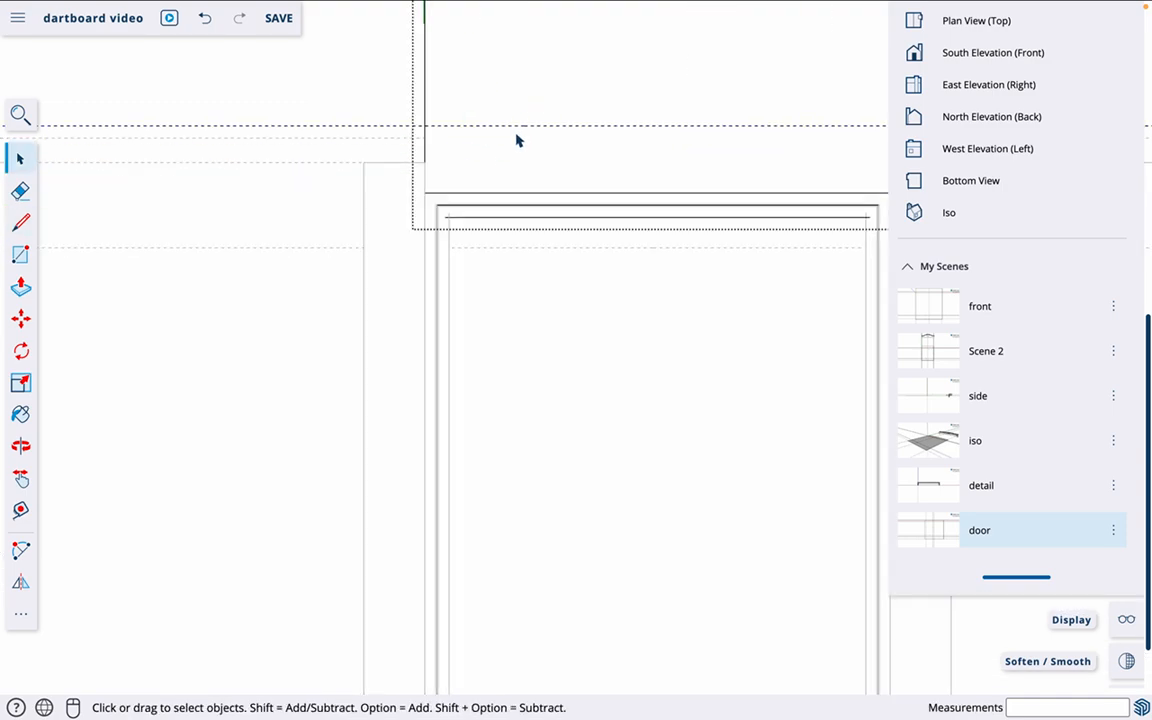
key(l)
click(426, 125)
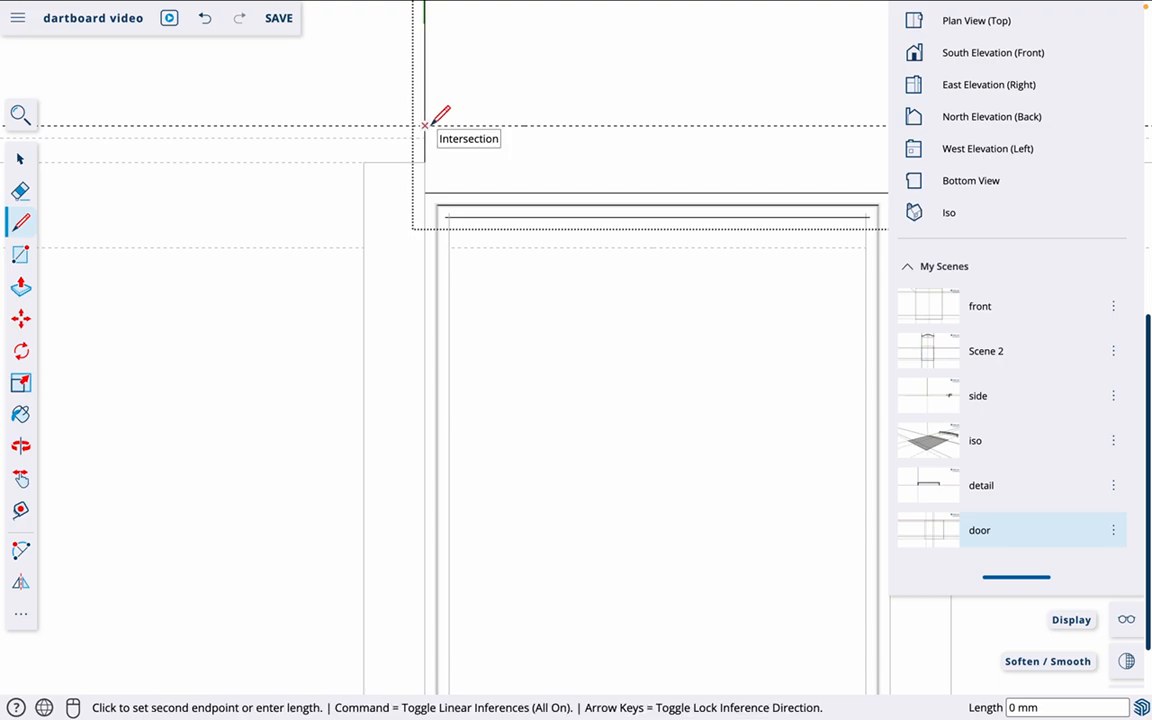
scroll(535, 132, down, 5)
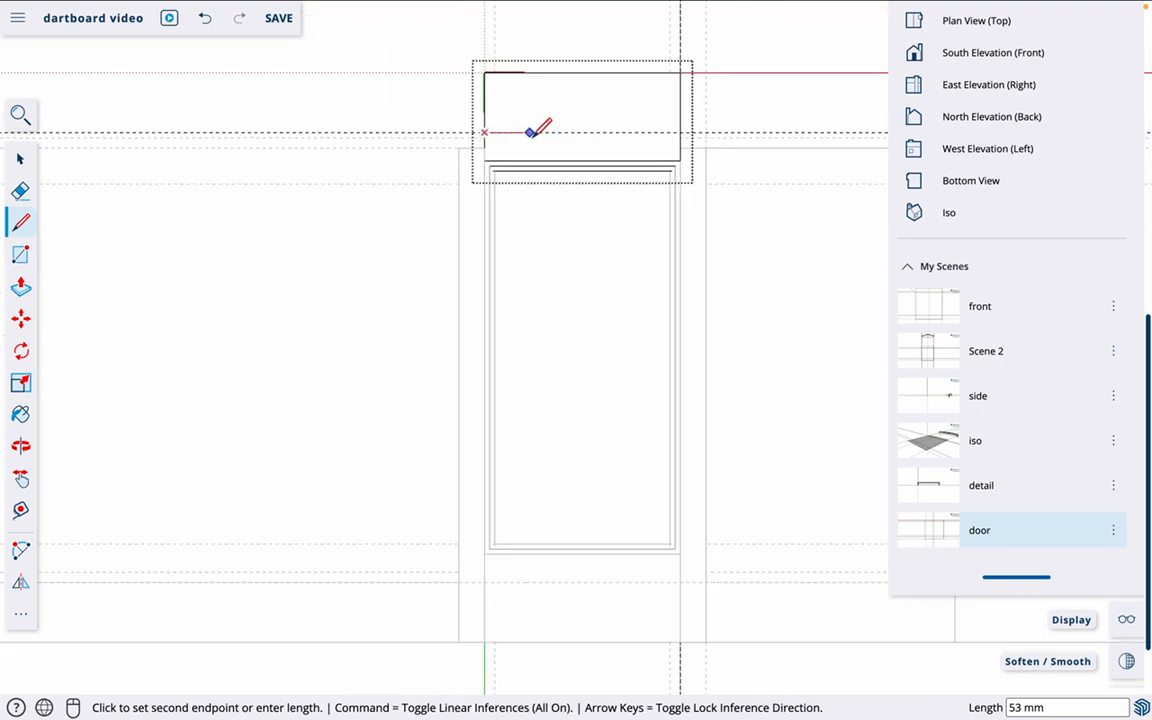
scroll(531, 132, down, 3)
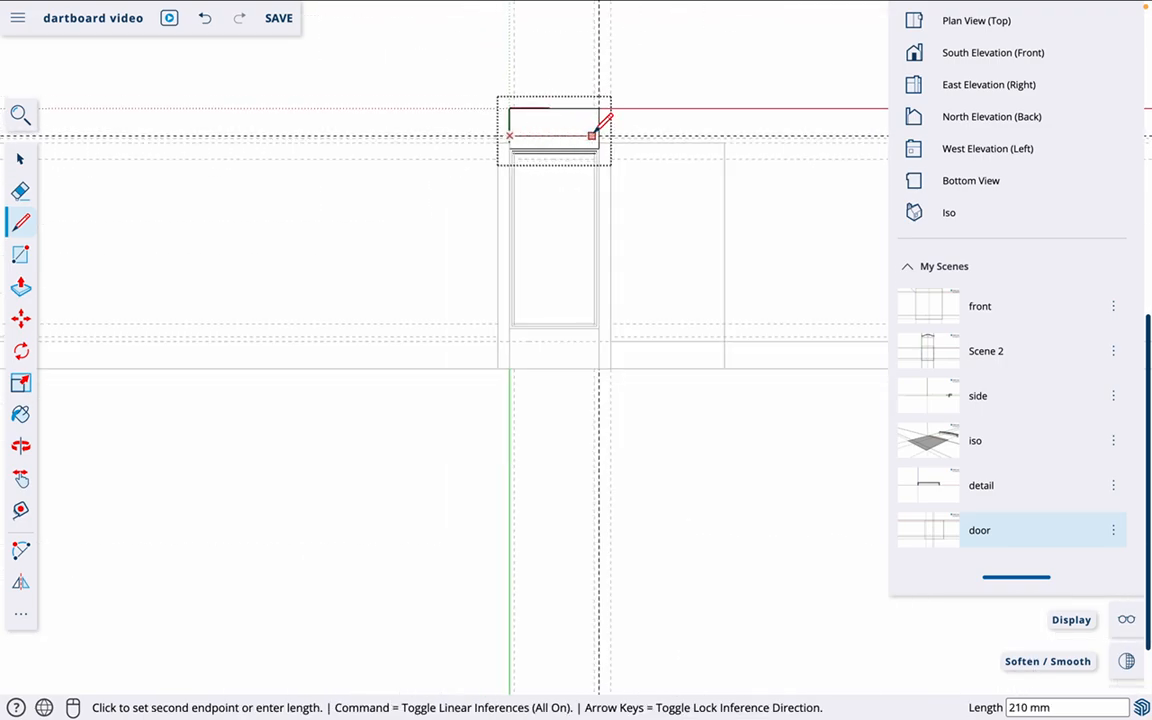
scroll(600, 124, up, 6)
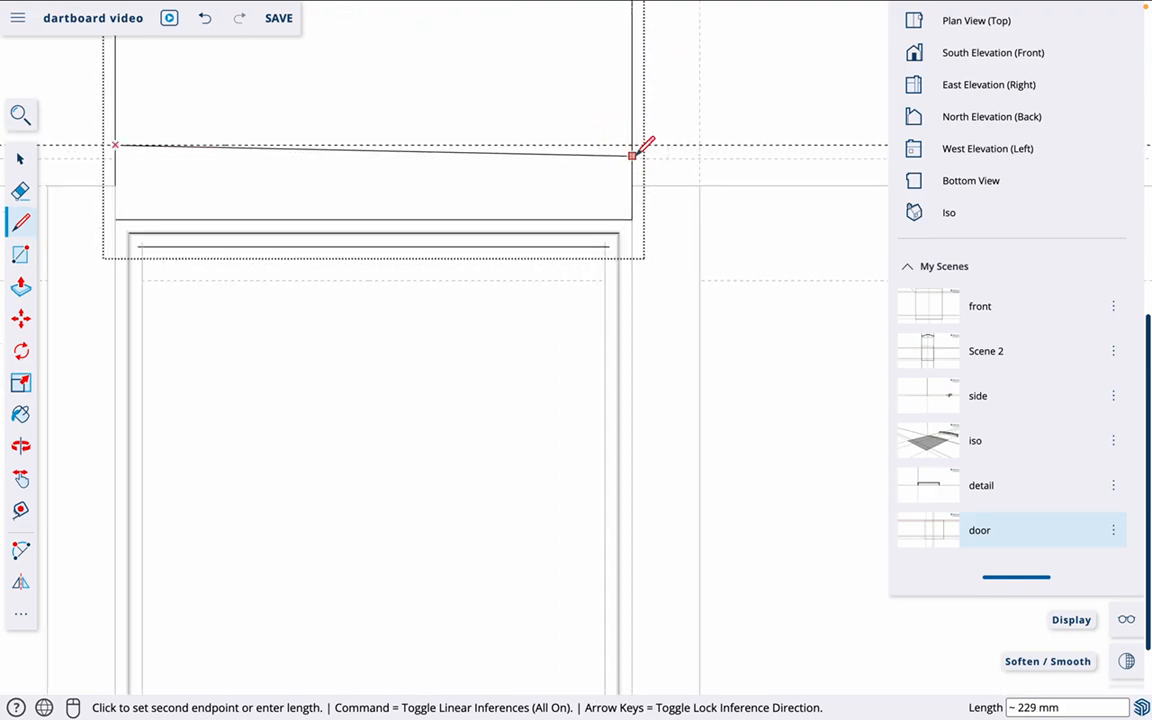
click(632, 145)
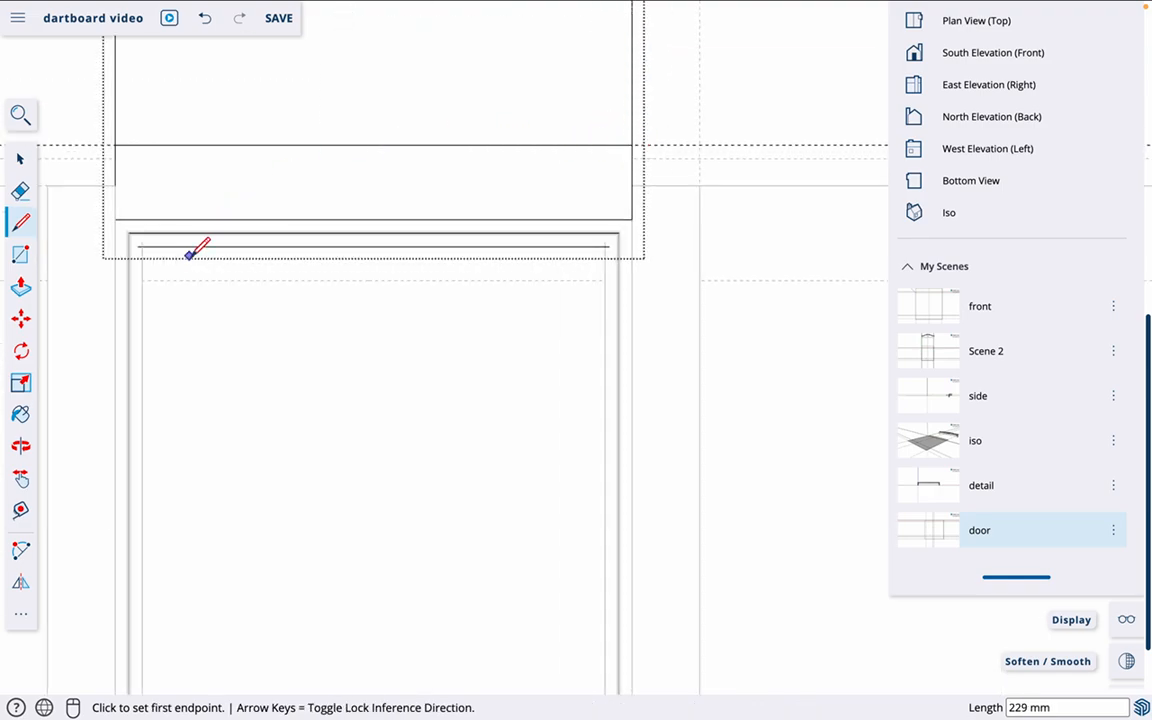
- Push the upper rail's outer section 18 mm through its thickness to remove it
mouse_move(187, 257)
middle_down()
mouse_move(357, 247)
mouse_move(481, 100)
mouse_move(300, 220)
mouse_move(81, 332)
mouse_move(185, 417)
mouse_move(275, 334)
middle_up()
key(p)
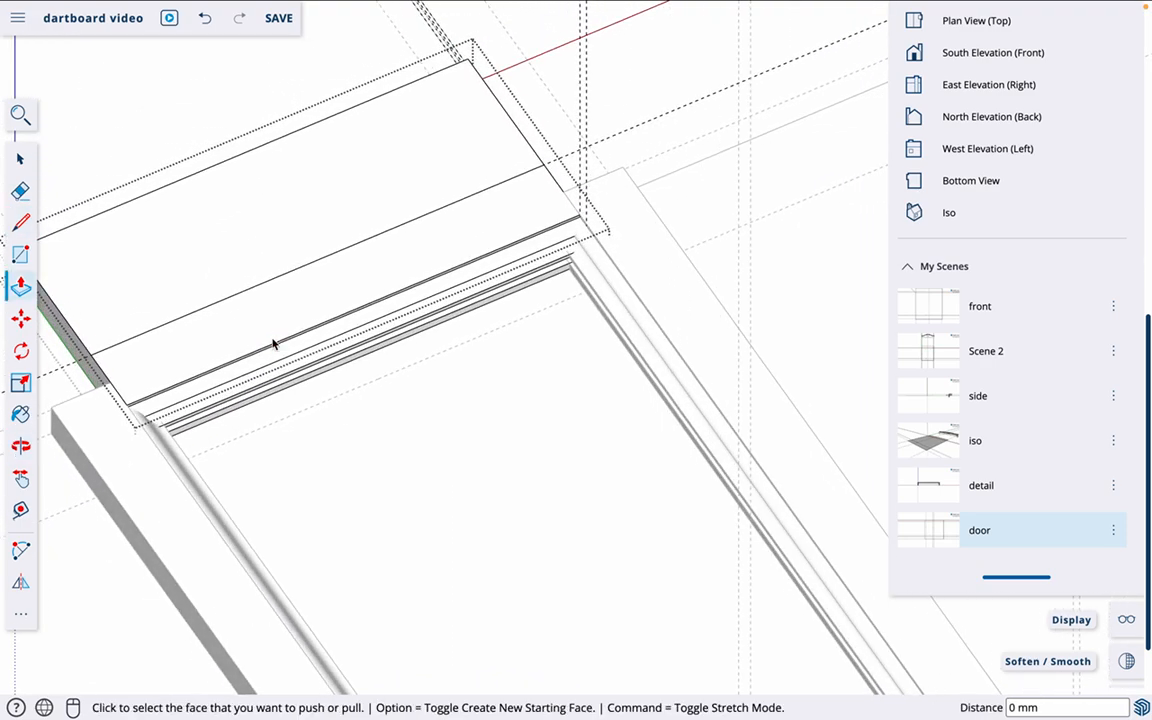
click(118, 303)
click(80, 340)
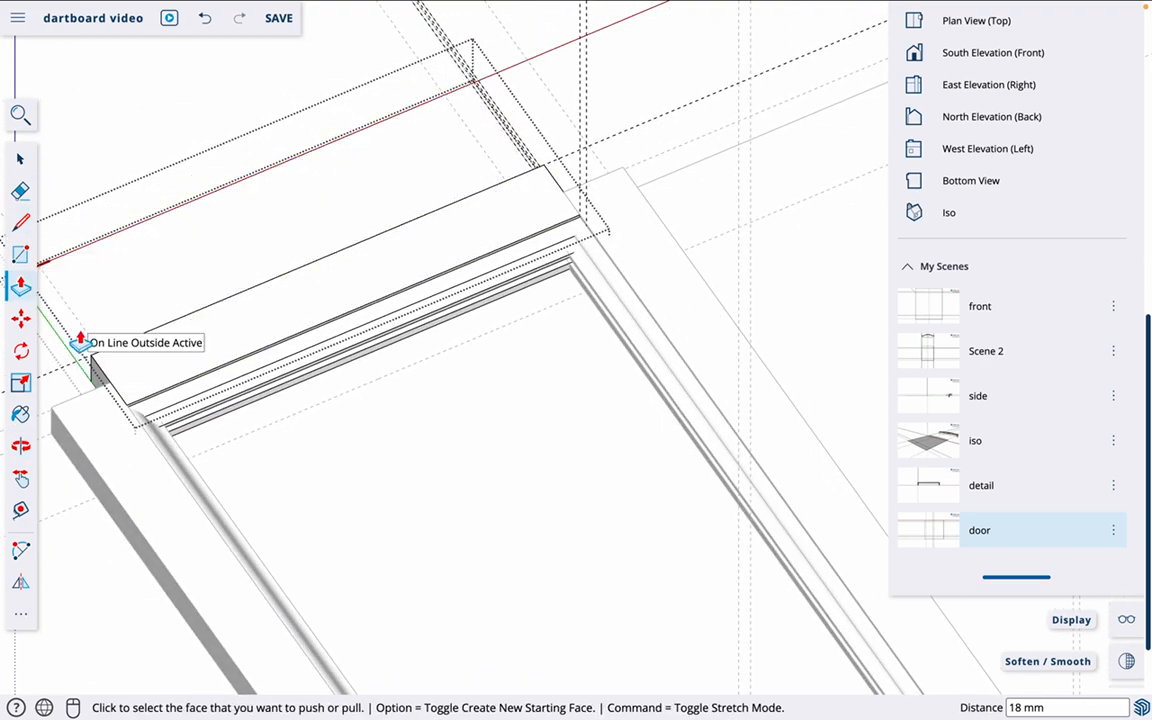
scroll(358, 390, down, 3)
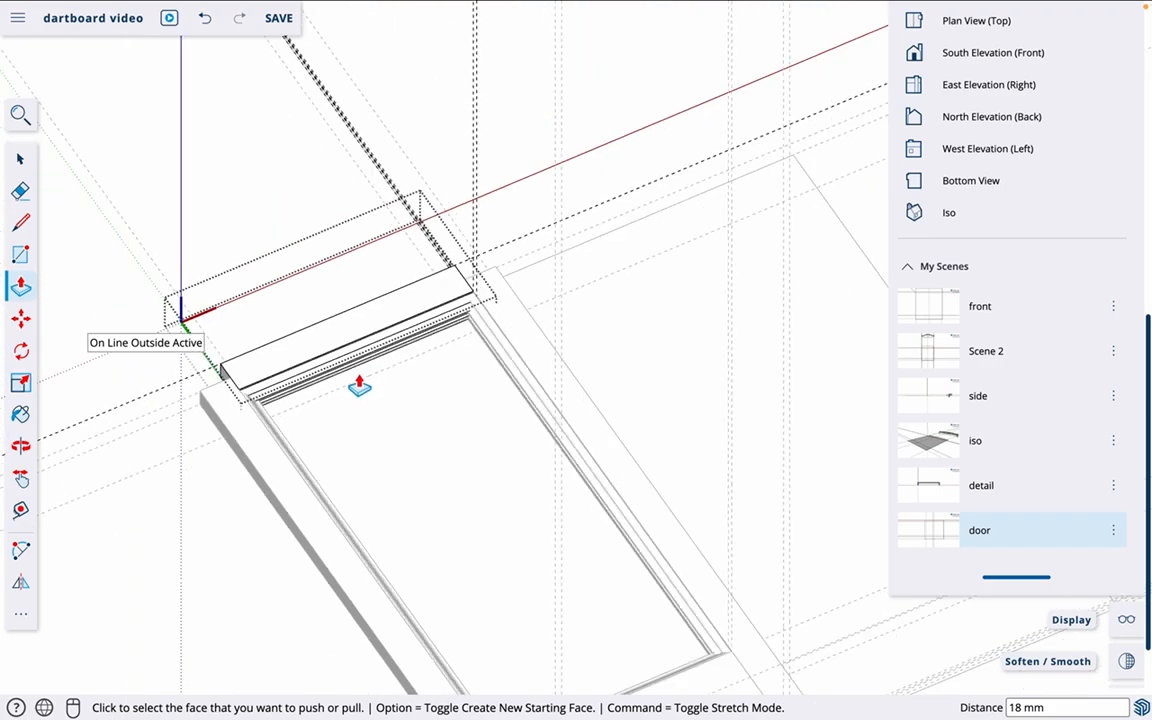
scroll(359, 388, down, 2)
scroll(386, 343, up, 3)
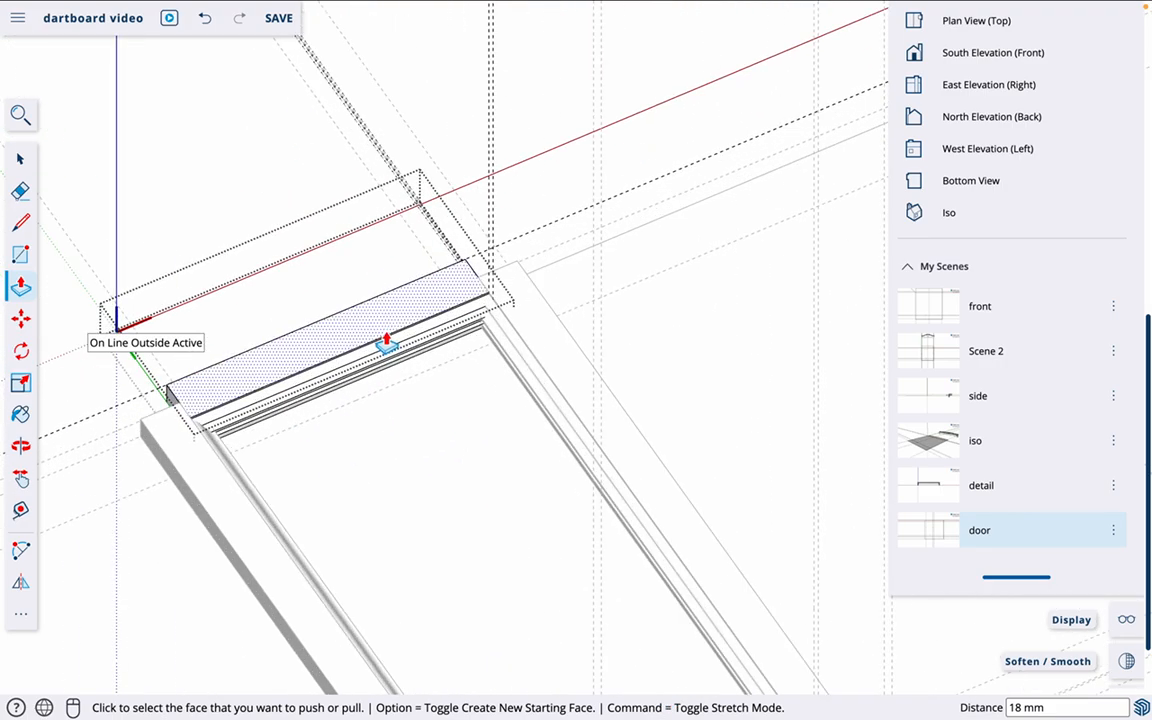
scroll(386, 343, up, 1)
key(space)
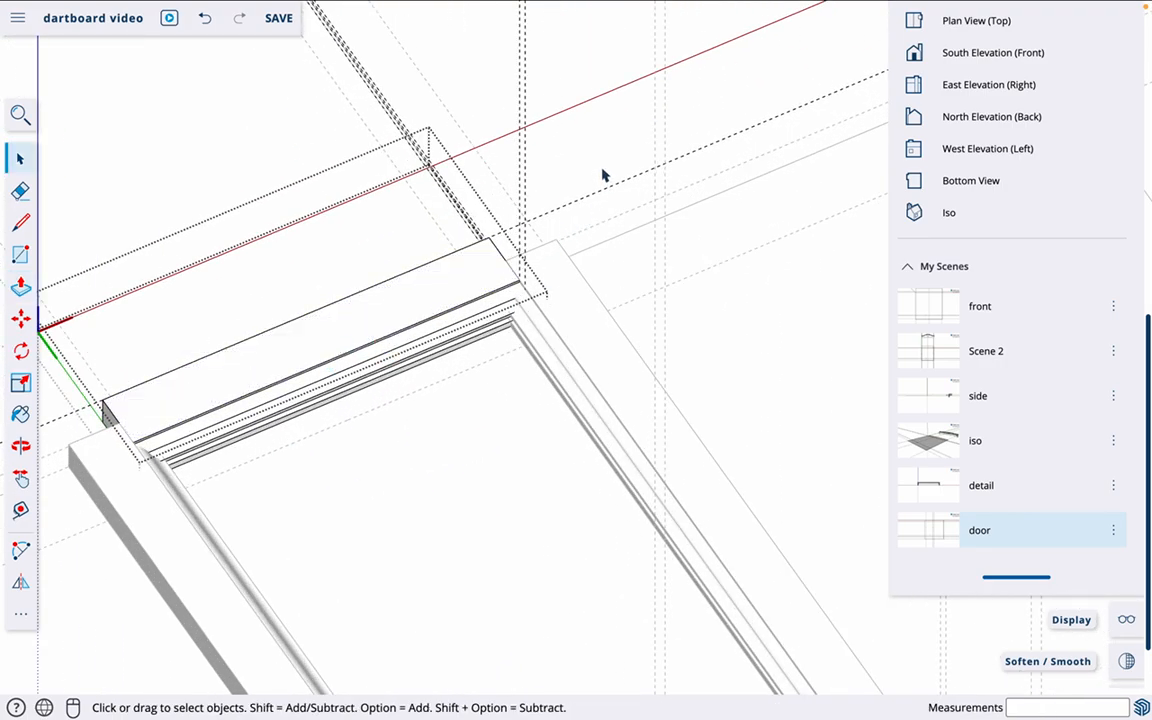
- Move the narrowed upper rail by its outer corner onto the side strip's inner upper corner, flush with the door's upper edge
click(258, 370)
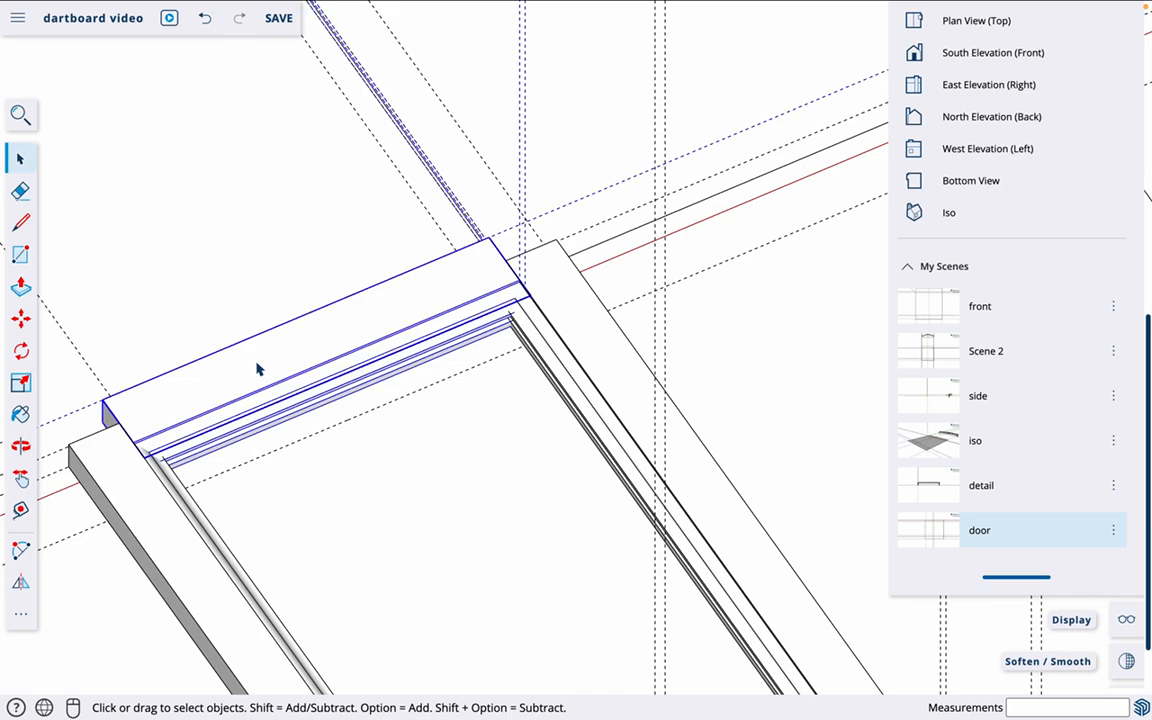
key(m)
click(103, 401)
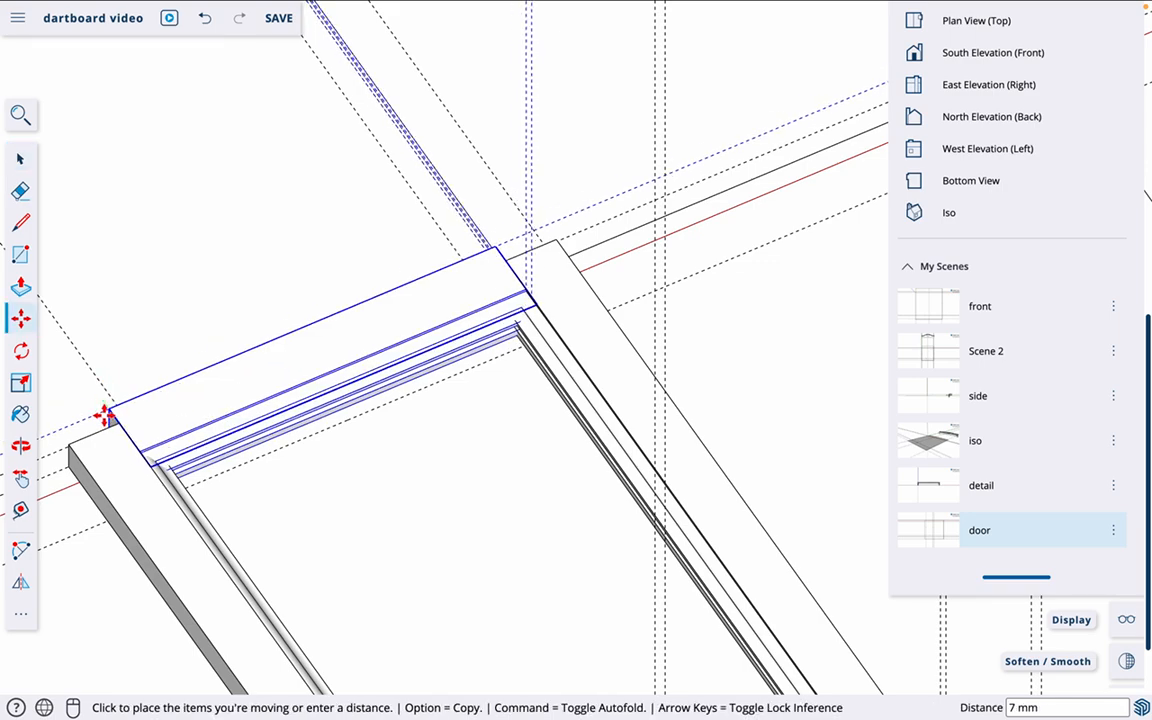
click(118, 425)
key(space)
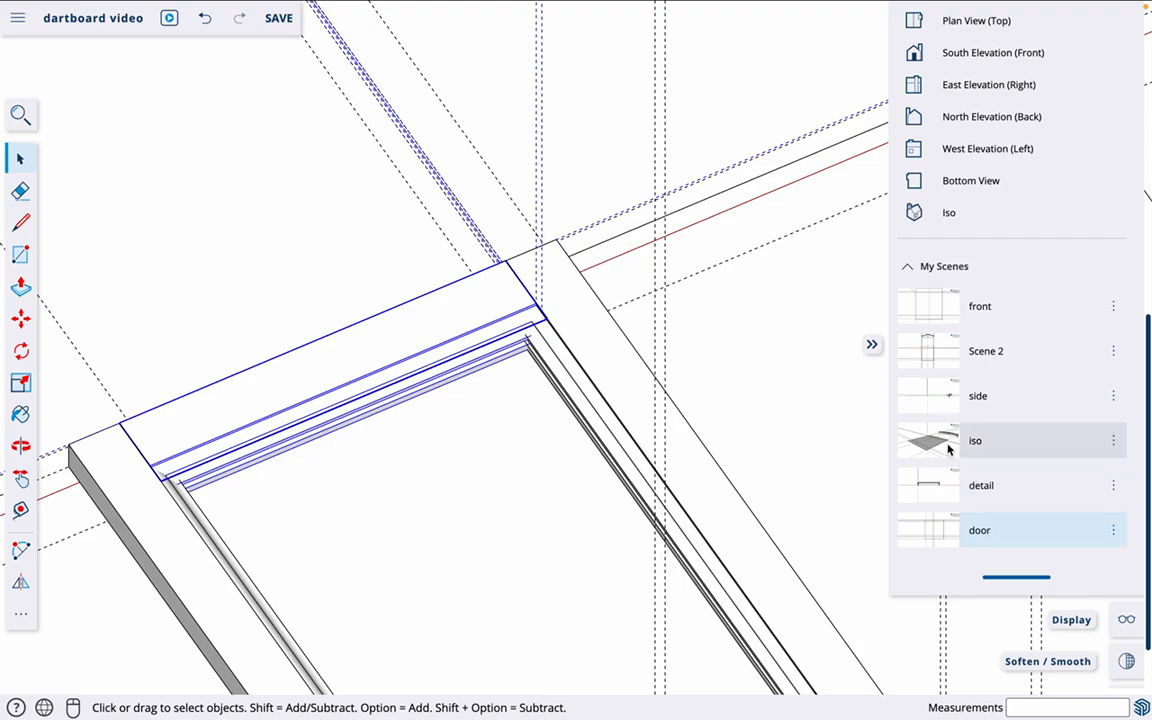
click(934, 537)
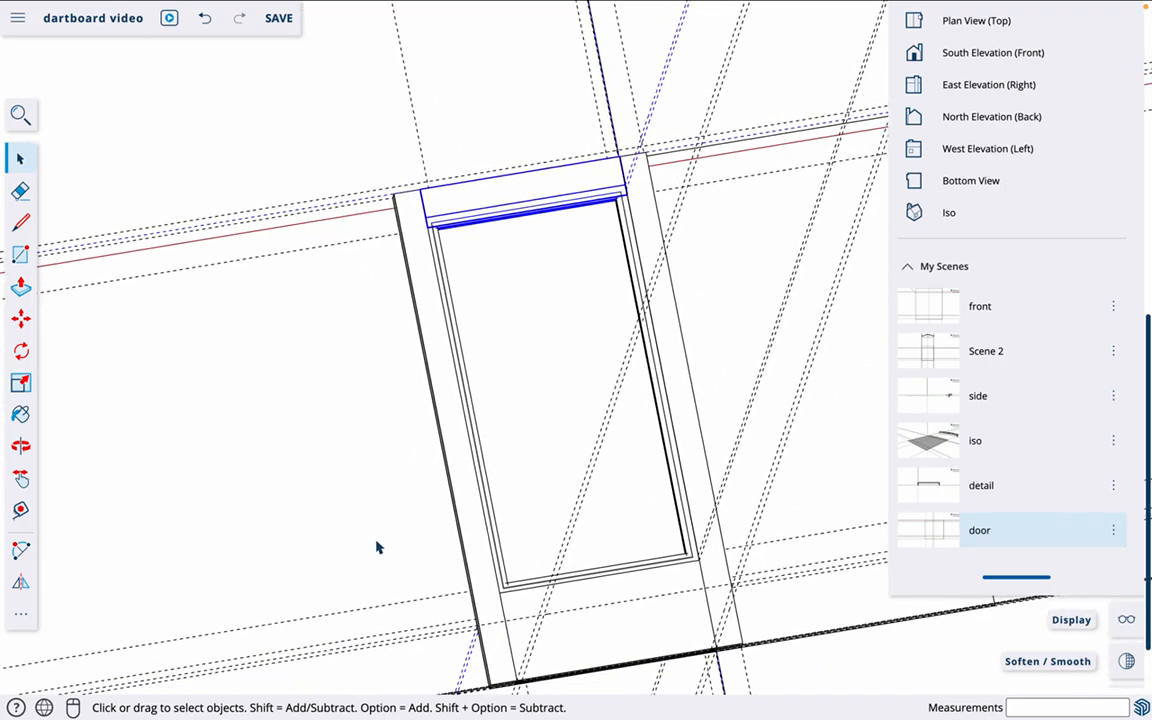
click(370, 387)
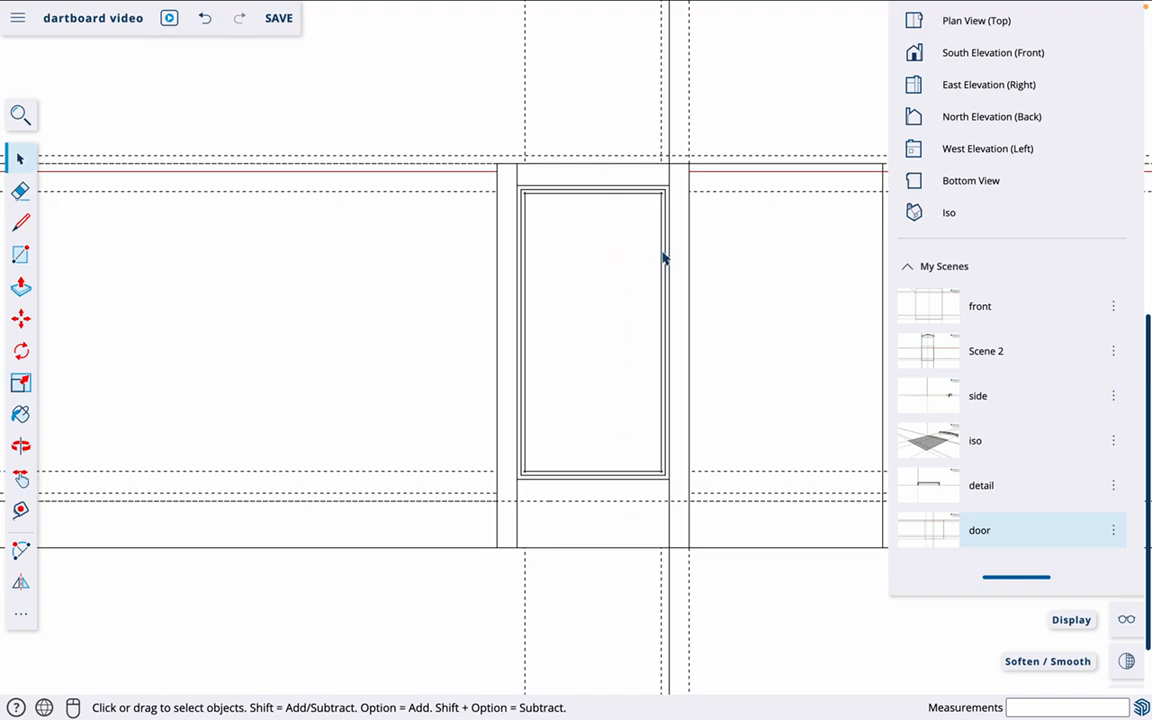
- Combine both side strips, the bottom rail and the upper rail into a component named "Component door"
click(568, 525)
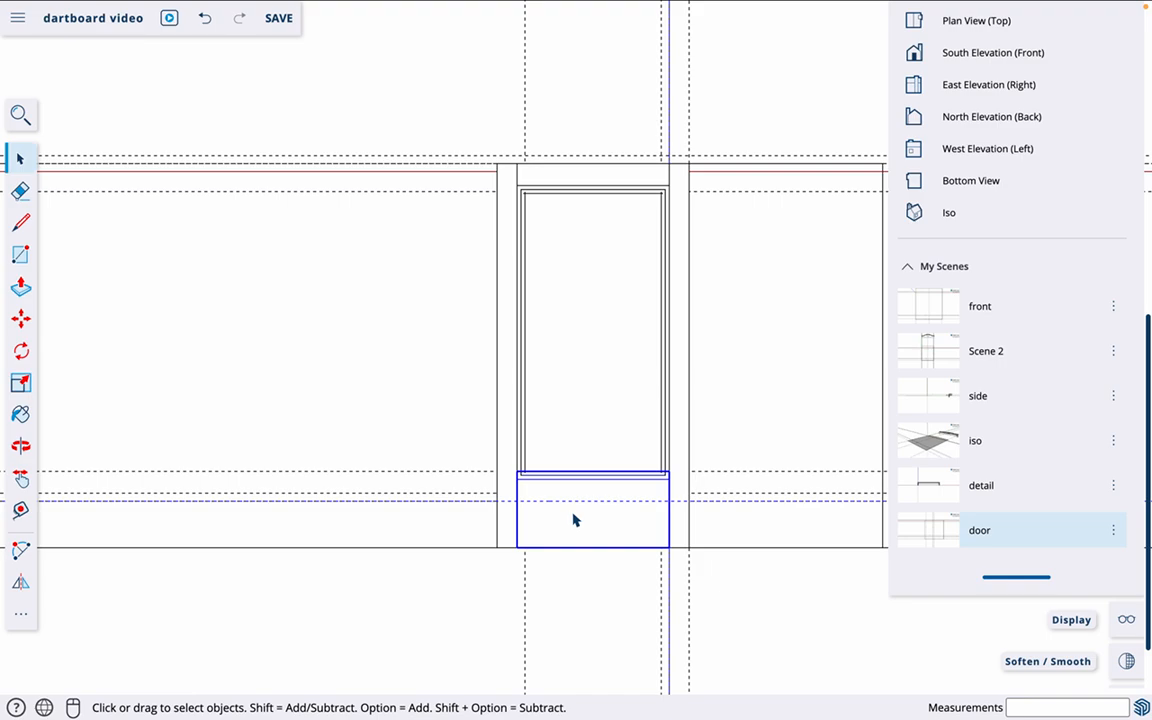
shift+click(510, 398)
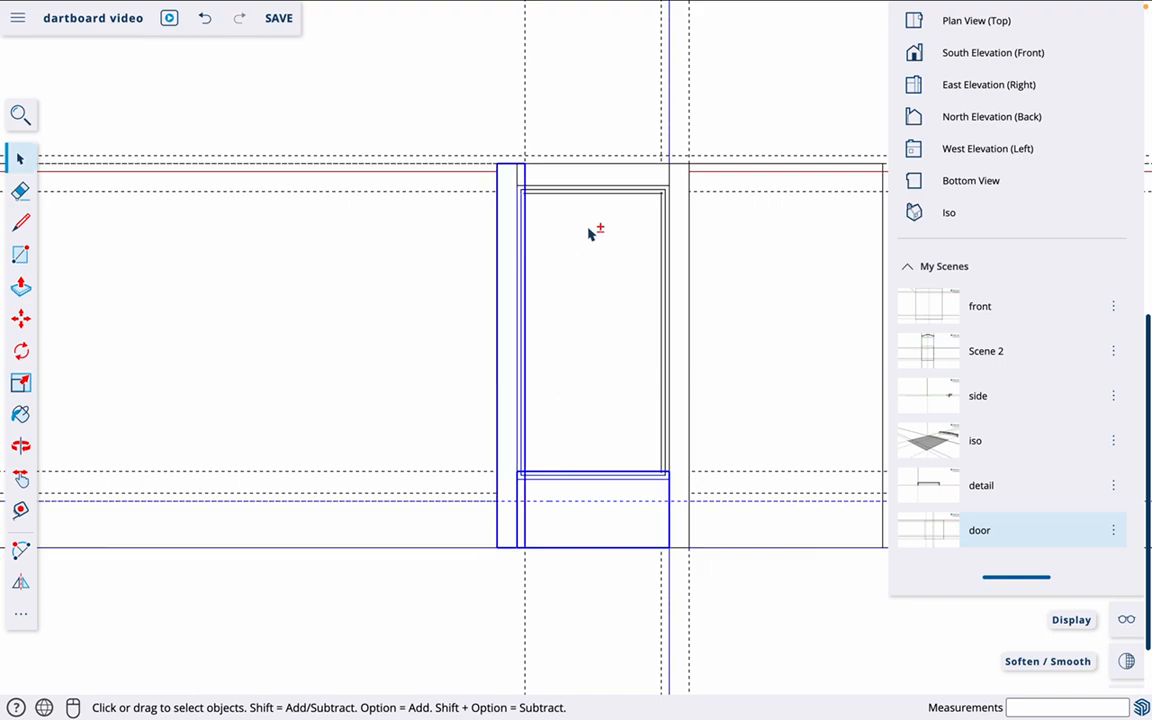
shift+click(597, 168)
shift+click(679, 234)
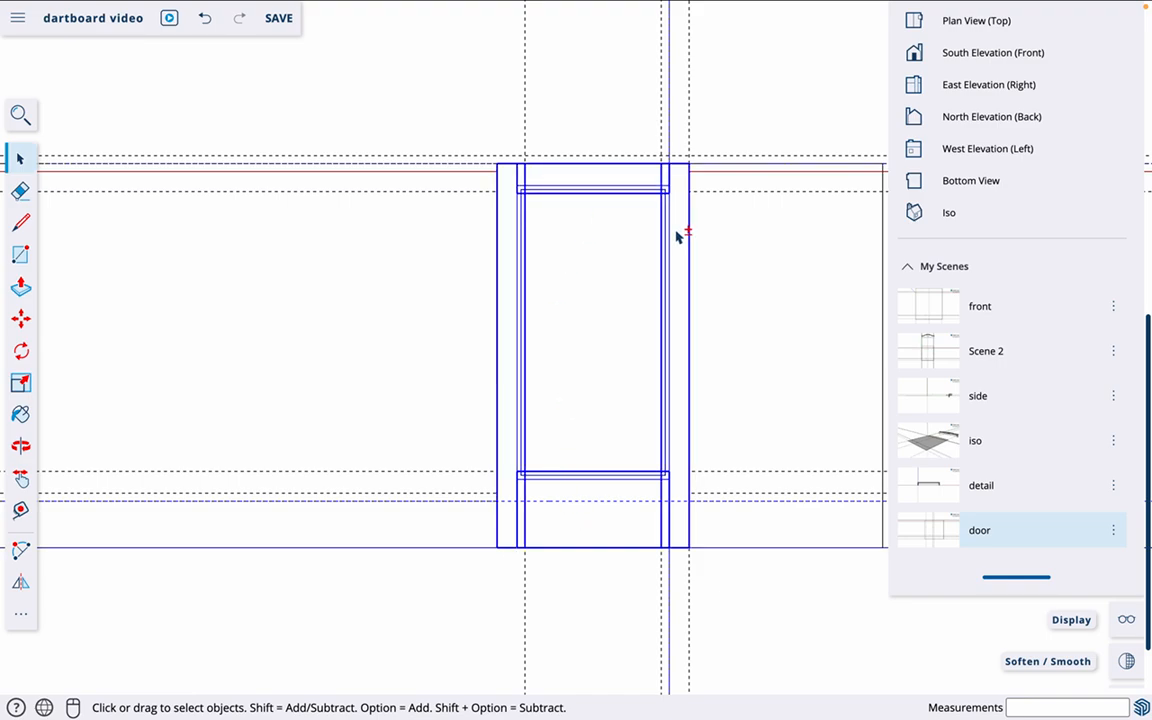
right_click(563, 531)
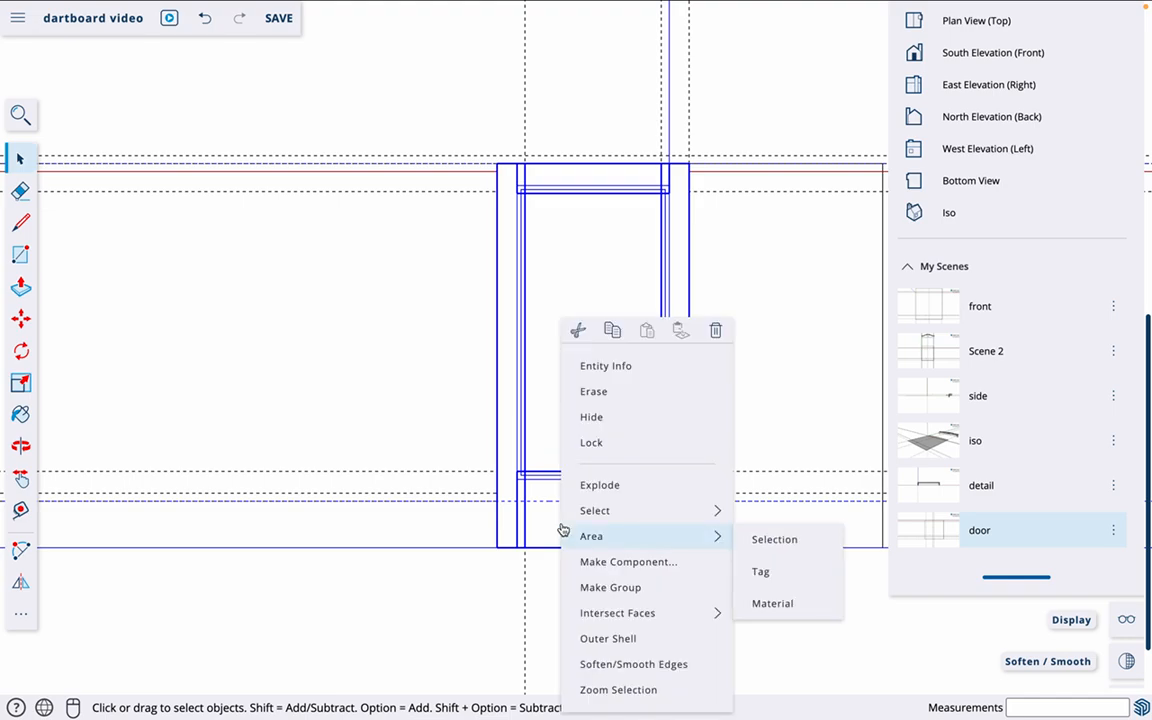
click(609, 561)
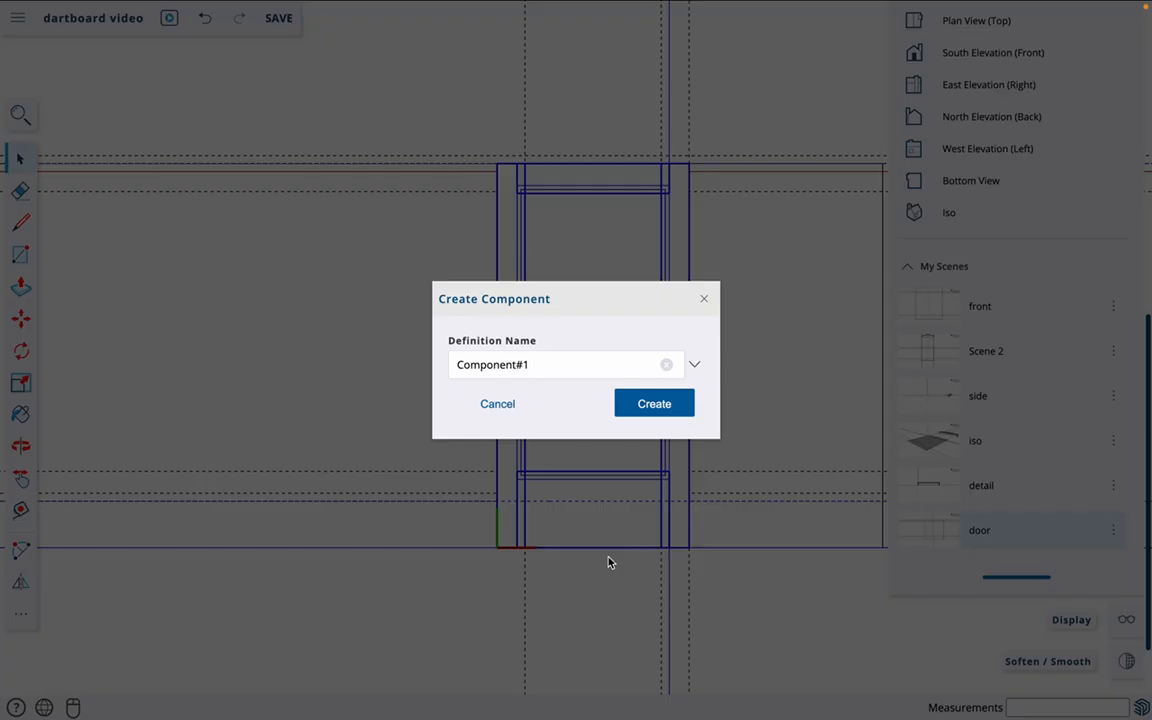
click(514, 362)
click(577, 367)
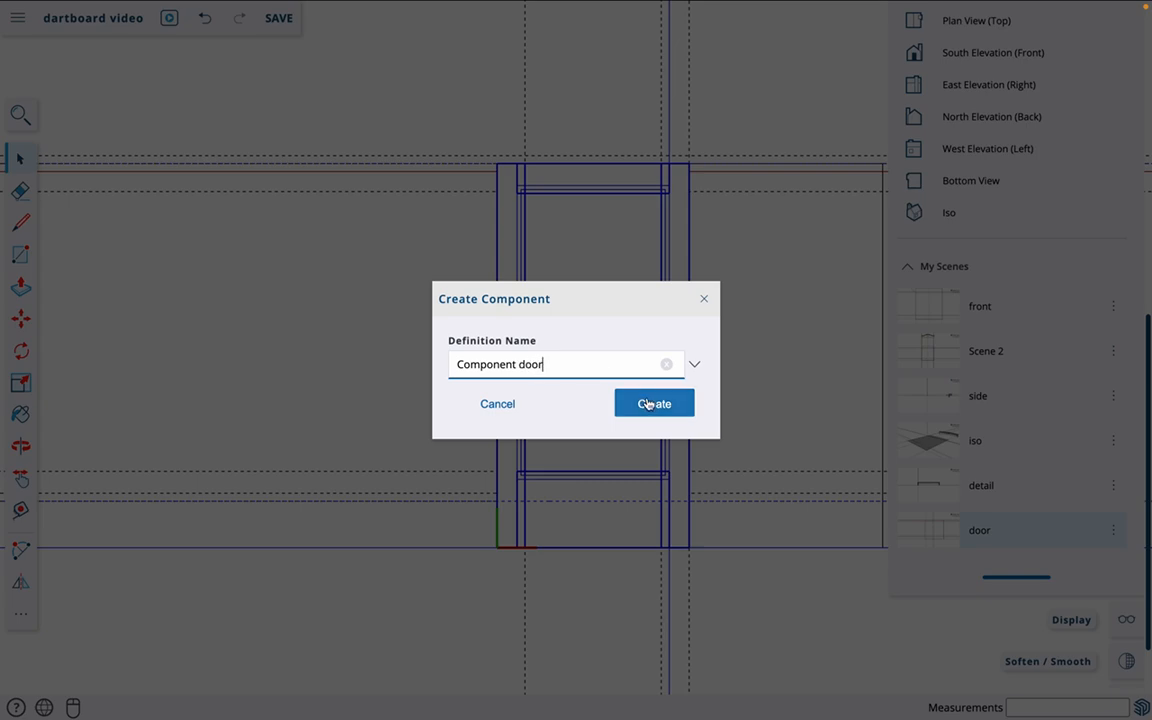
key(Return)
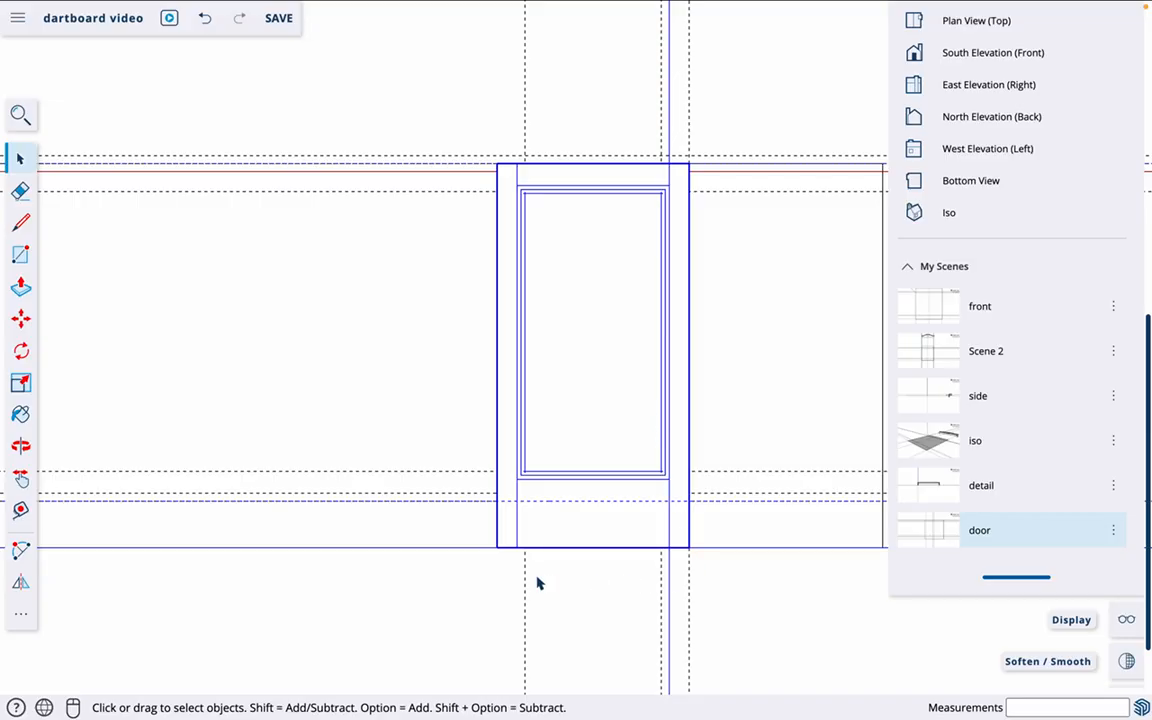